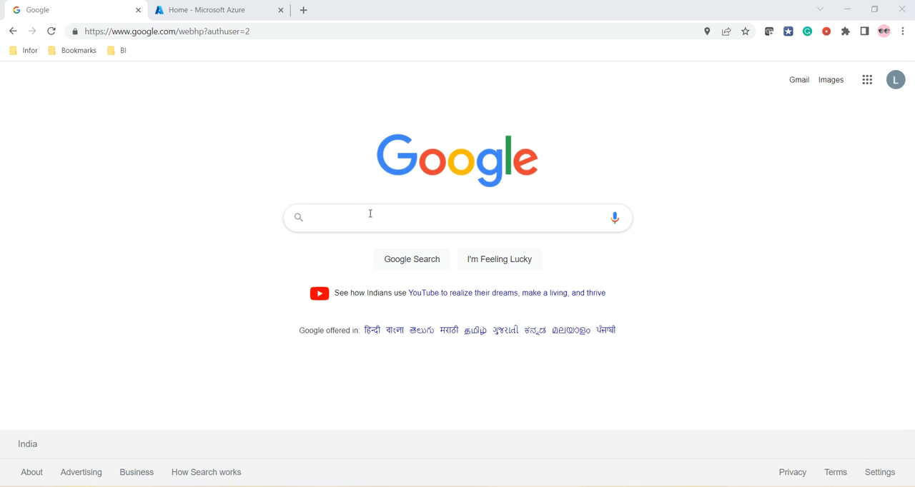
Switch to the Azure portal and create a resource group named AzurePracticeDelete in the East US region
click(209, 6)
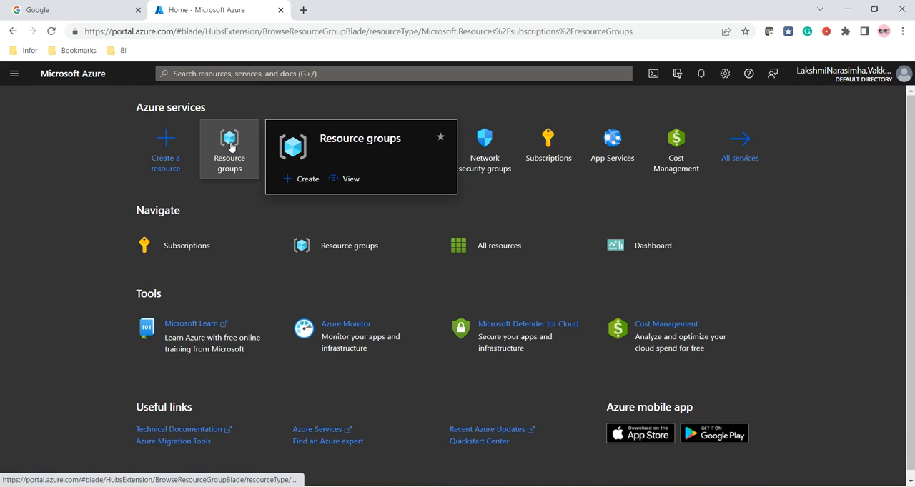
click(230, 147)
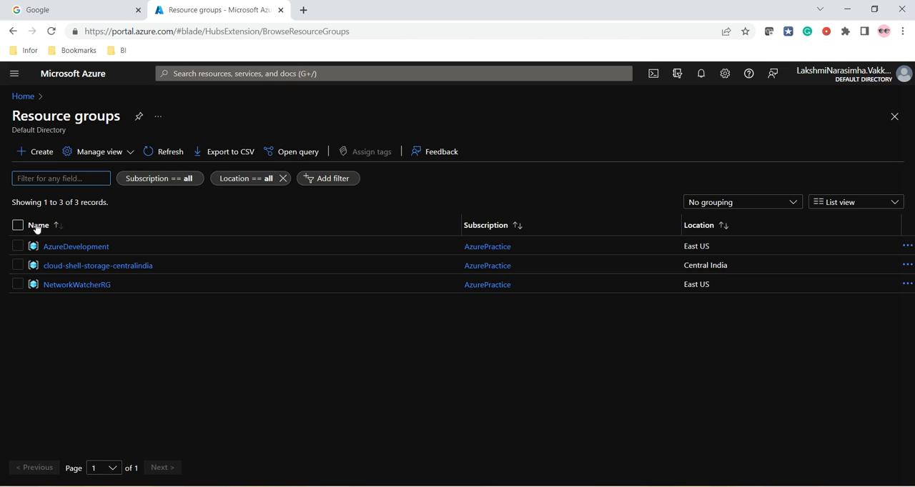
click(41, 157)
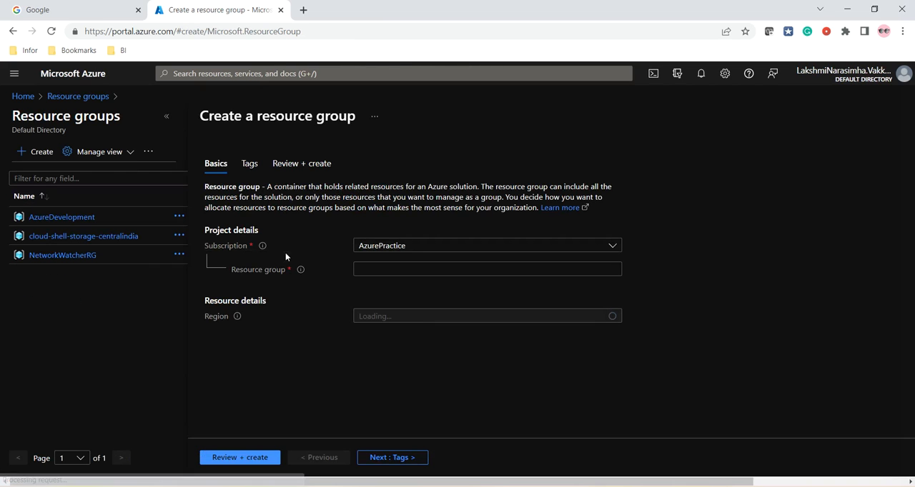
click(375, 268)
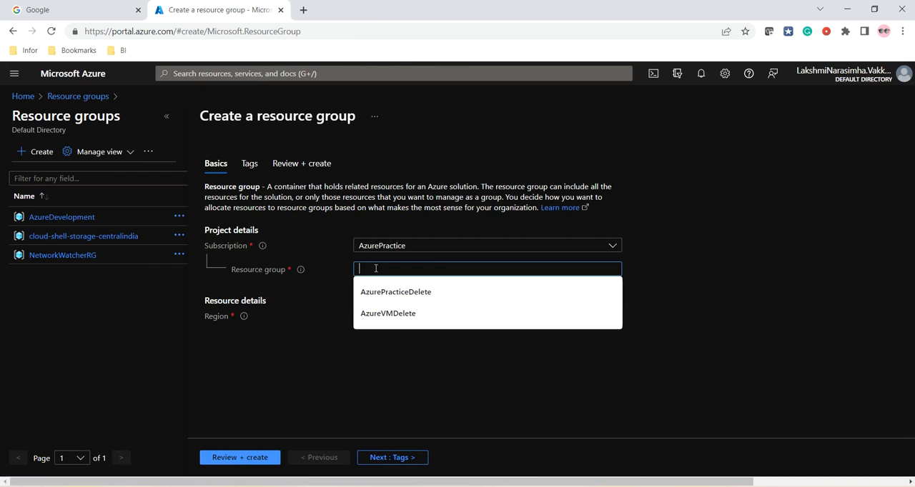
click(394, 292)
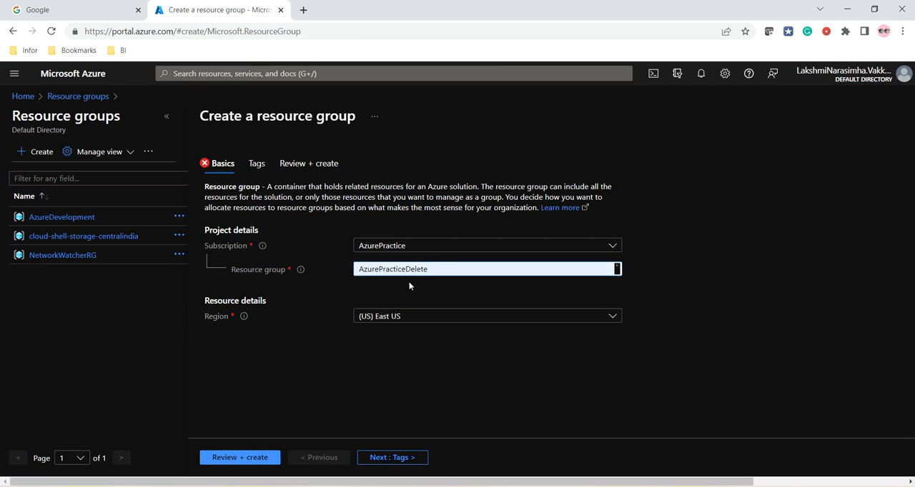
drag(406, 269, 434, 269)
click(389, 293)
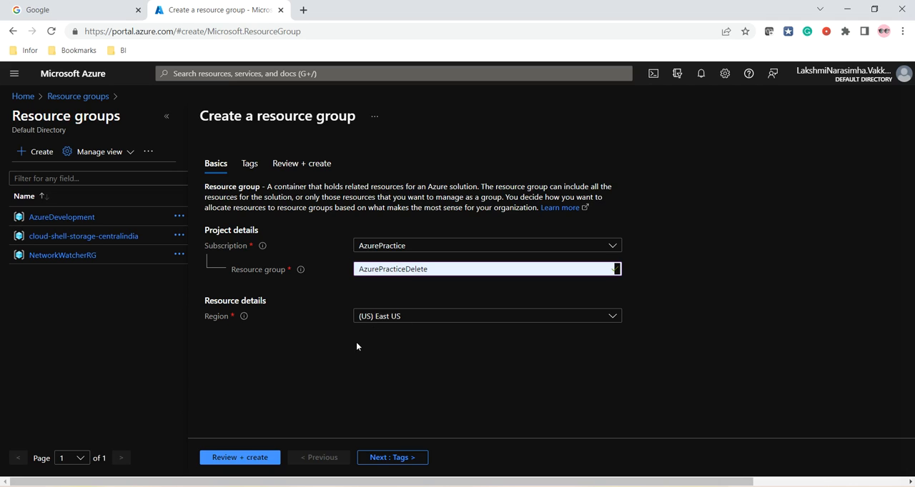
click(236, 461)
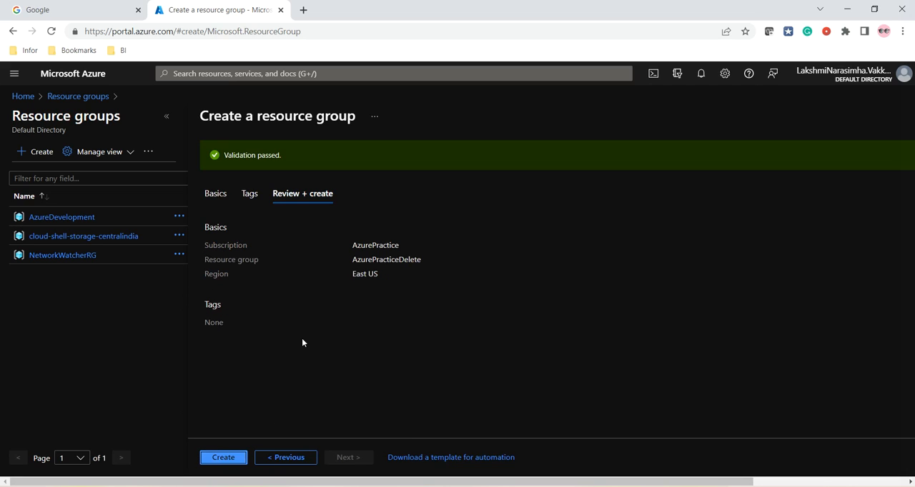
click(228, 462)
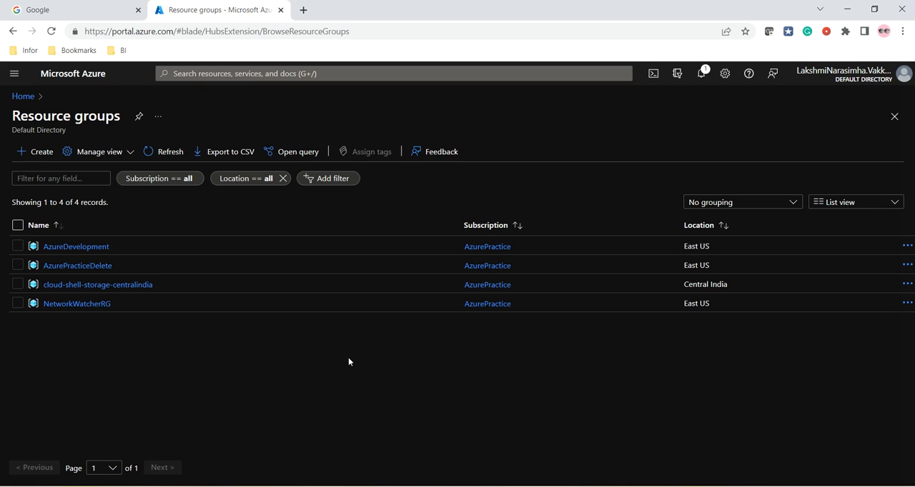
Search the portal for the Virtual networks service and begin a new virtual network
click(19, 96)
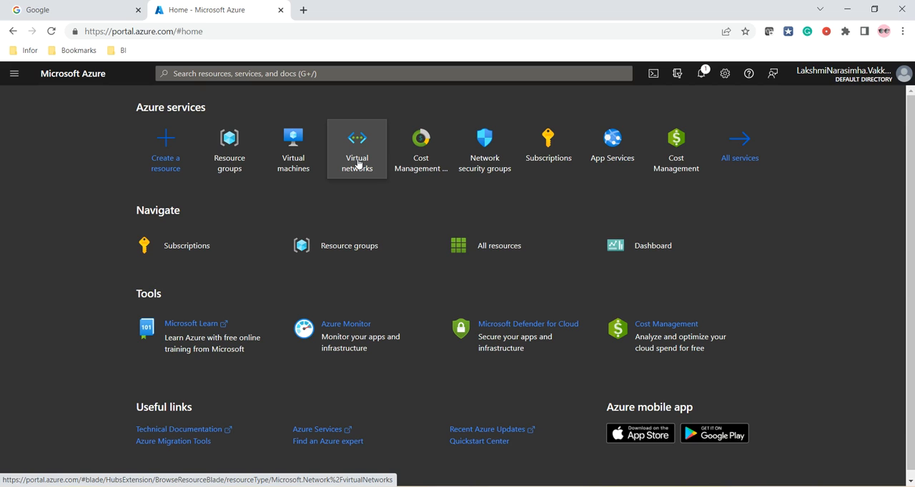
click(12, 75)
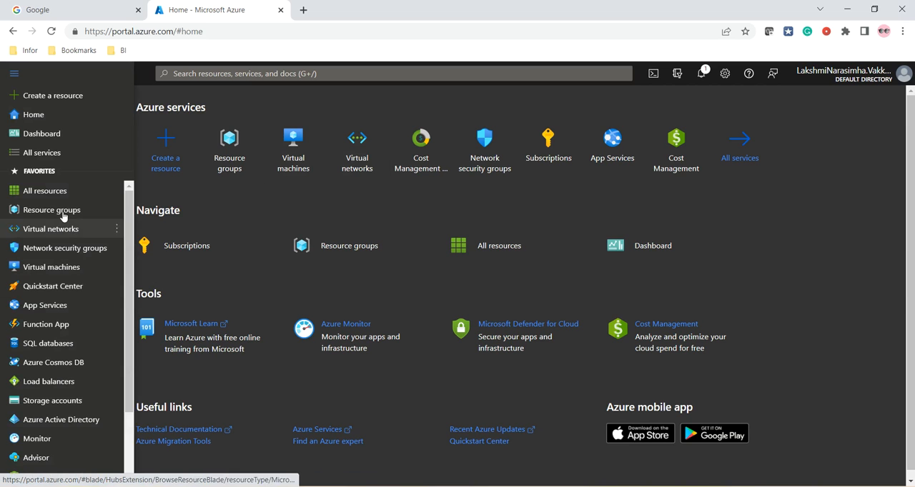
click(265, 74)
text(virtual ne)
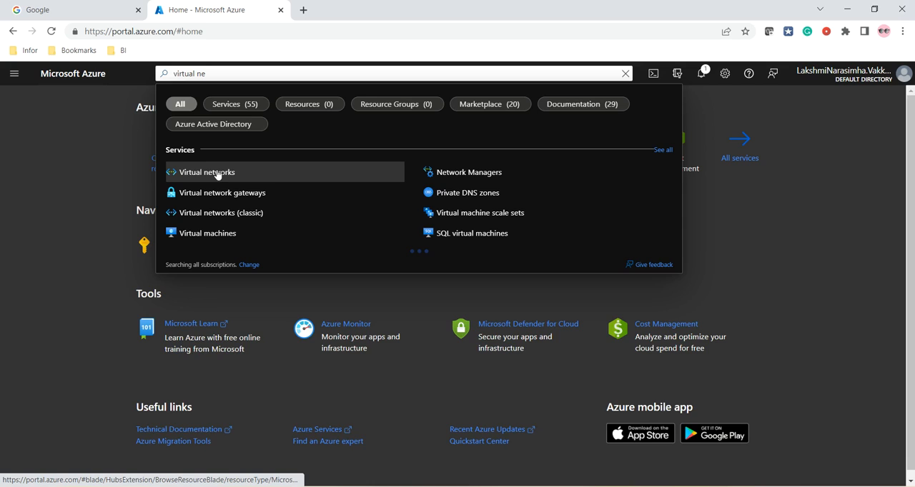
click(218, 175)
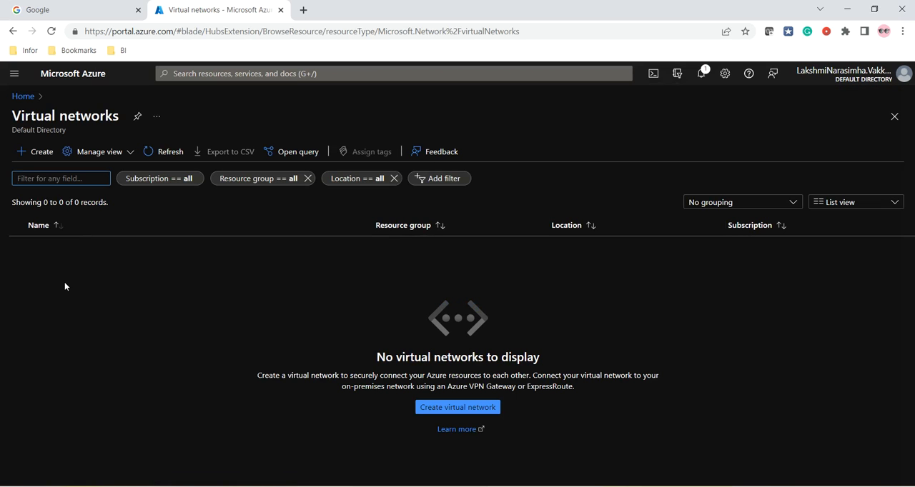
click(39, 152)
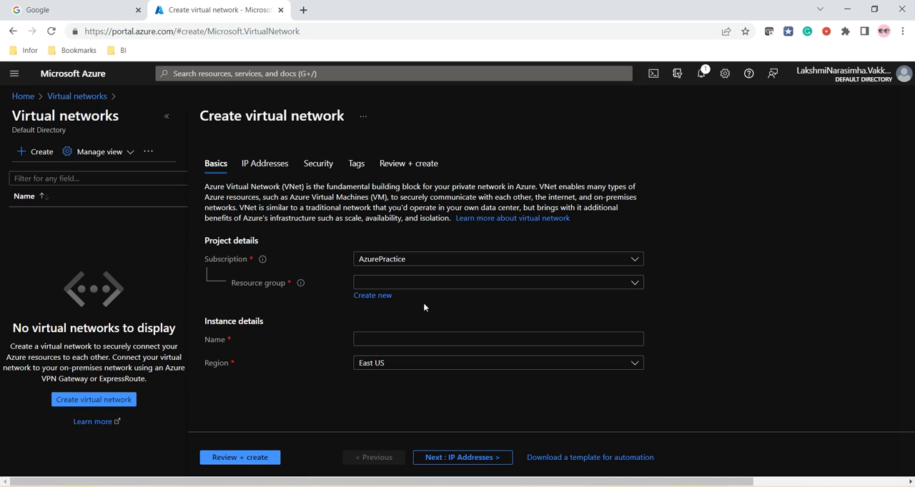
Assign the virtual network to resource group AzurePracticeDelete, name it AzureVMPractice, and validate the configuration
click(458, 284)
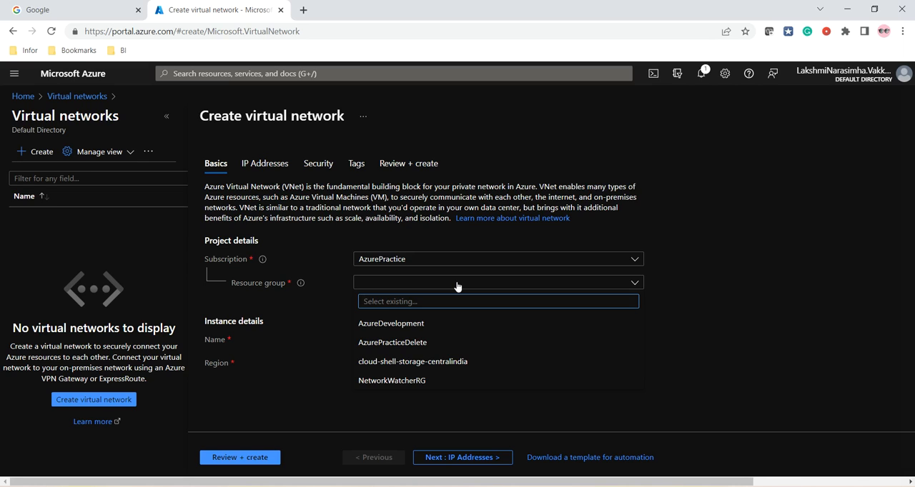
click(393, 343)
click(384, 341)
click(387, 362)
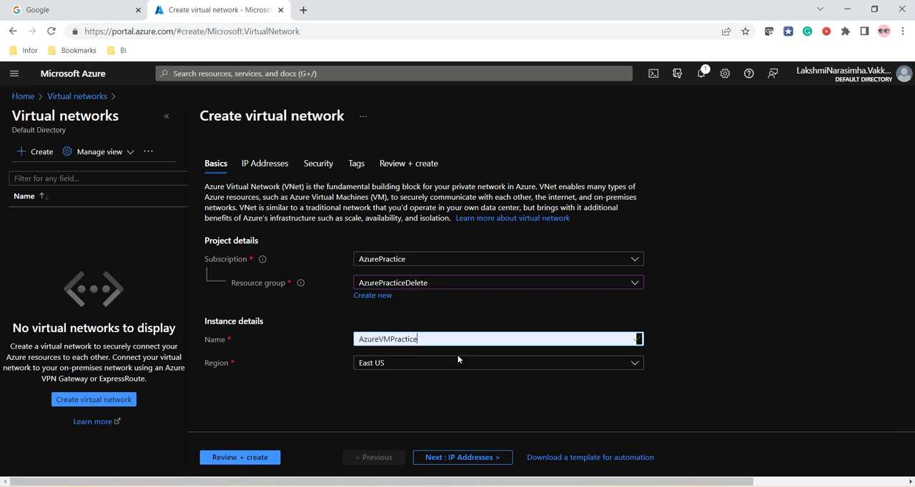
click(246, 458)
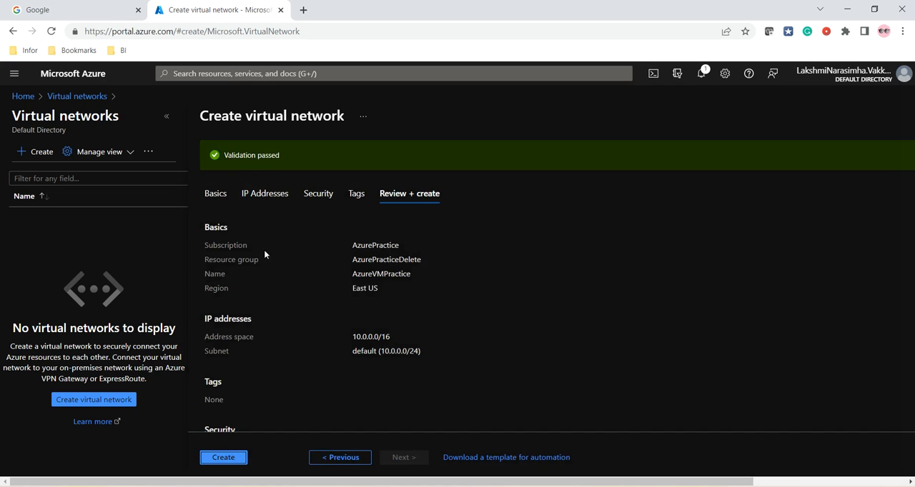
Review the virtual network's basics, address space and subnet on the summary, and create the network
drag(350, 245, 431, 252)
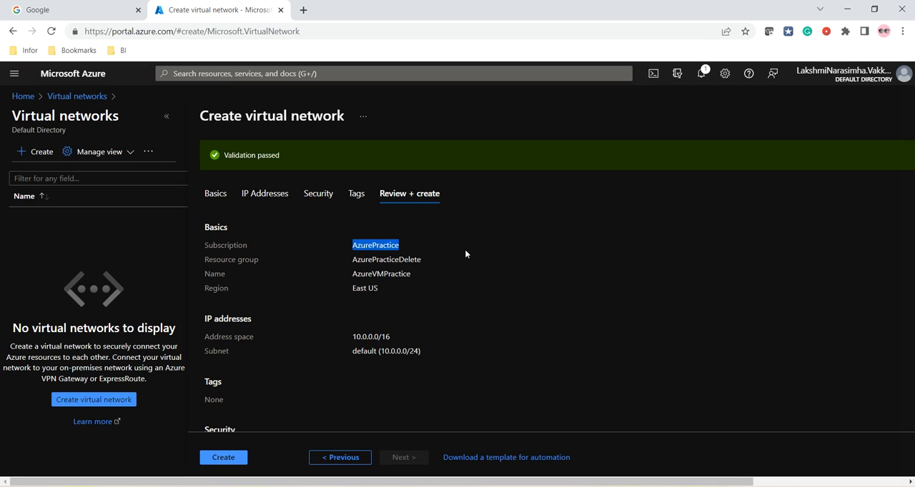
drag(223, 260, 424, 263)
drag(353, 276, 423, 296)
scroll(387, 307, down, 2)
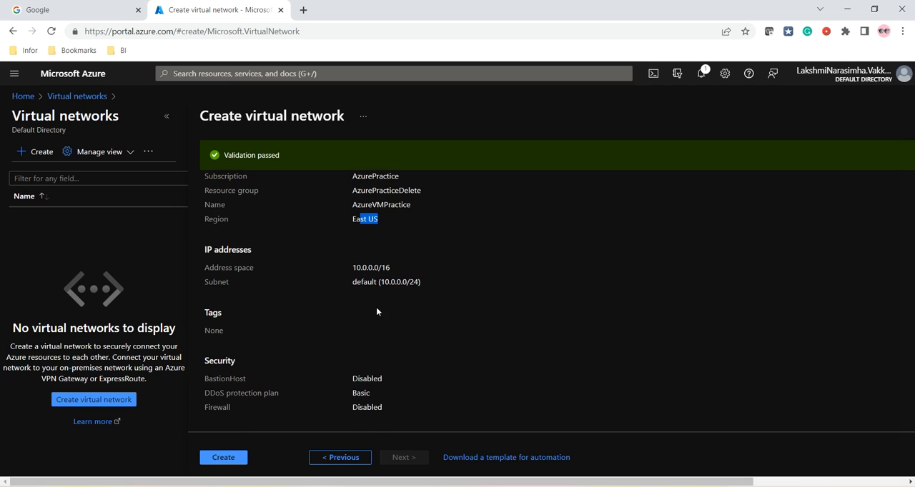
drag(351, 271, 411, 272)
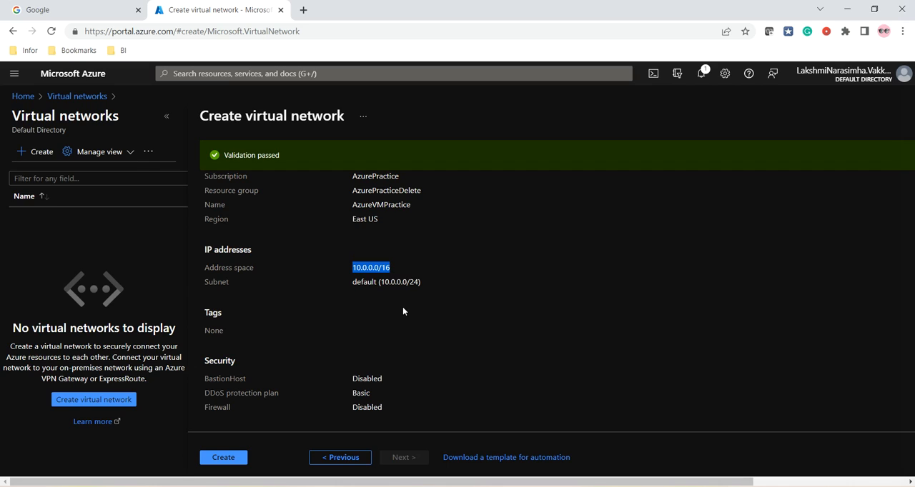
drag(350, 281, 416, 290)
click(423, 311)
drag(351, 283, 419, 283)
click(399, 284)
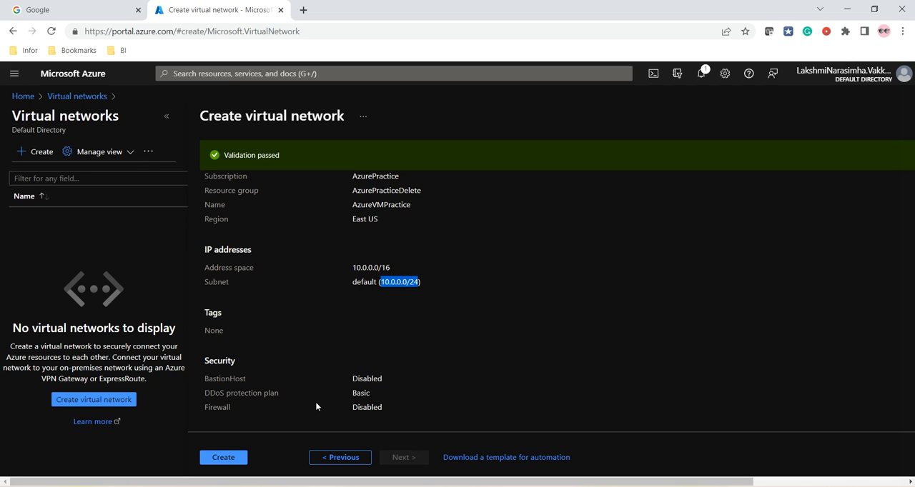
click(224, 458)
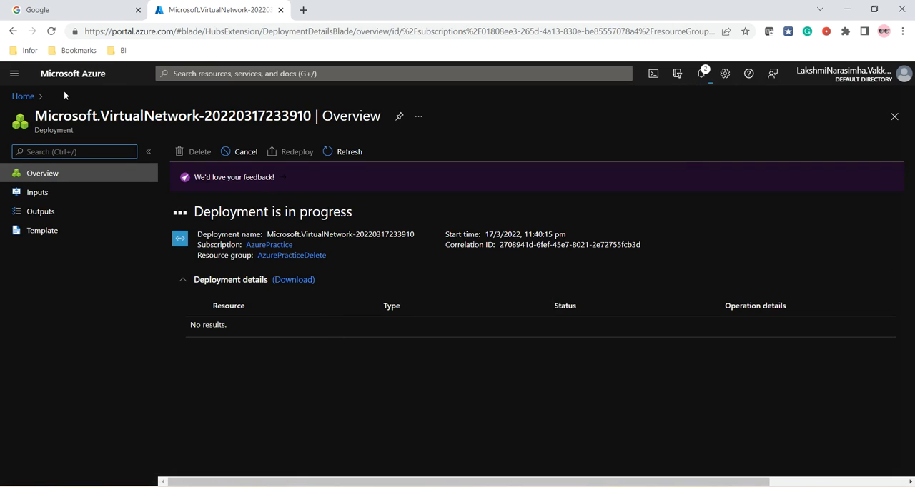
Begin a new virtual machine from the Virtual machines service and assign it to resource group AzurePracticeDelete
click(23, 96)
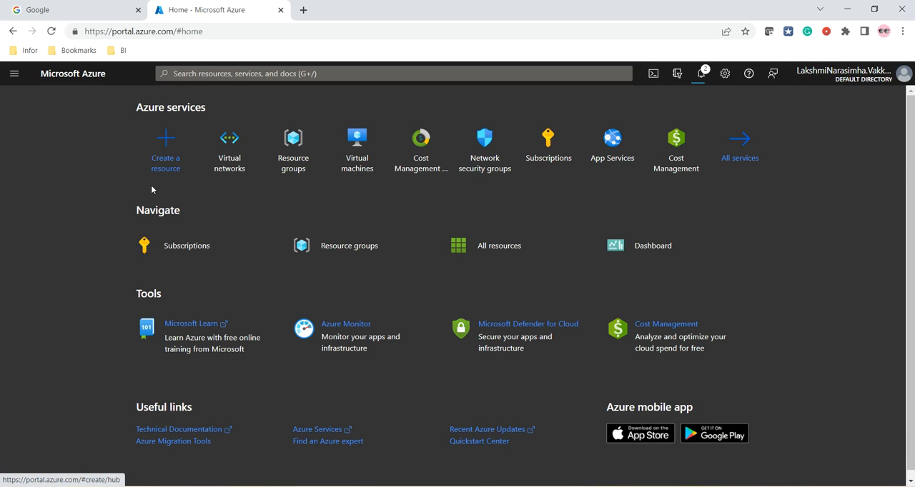
click(359, 157)
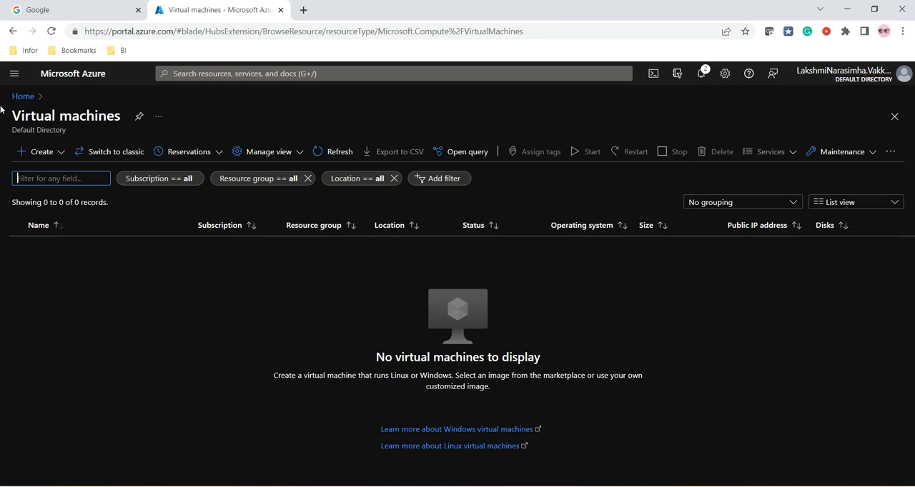
click(28, 156)
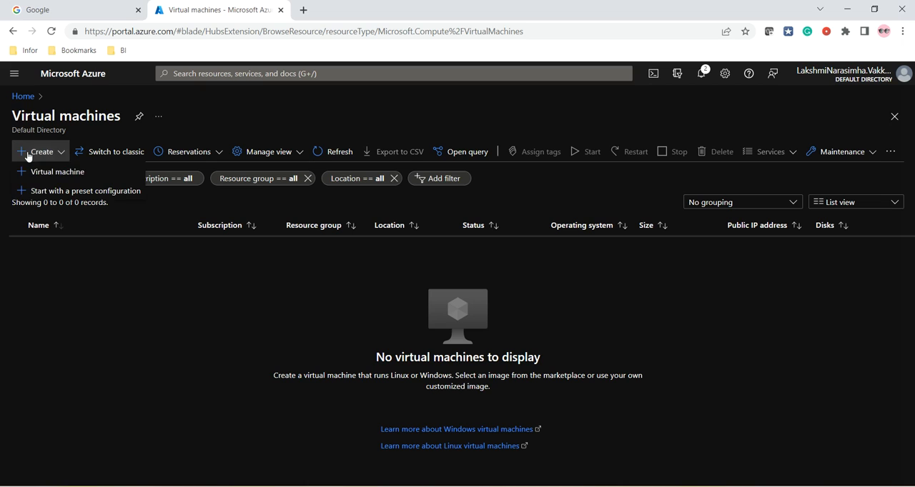
click(41, 172)
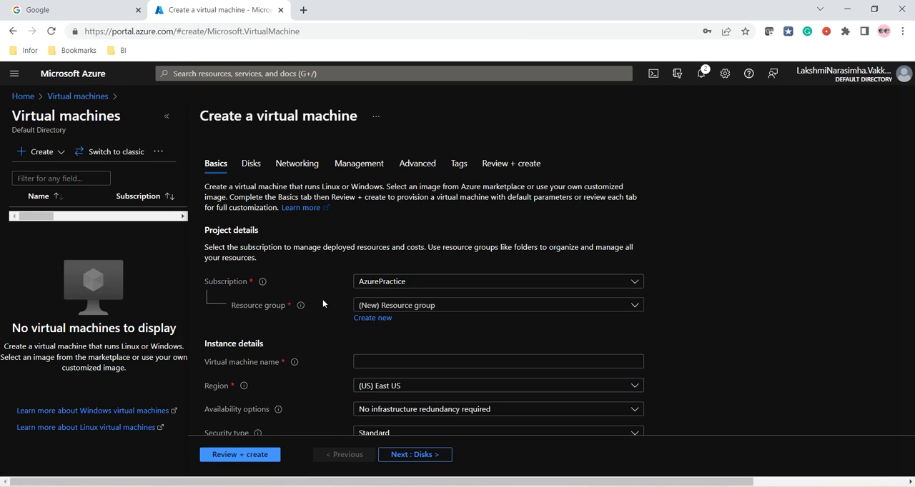
scroll(316, 289, down, 1)
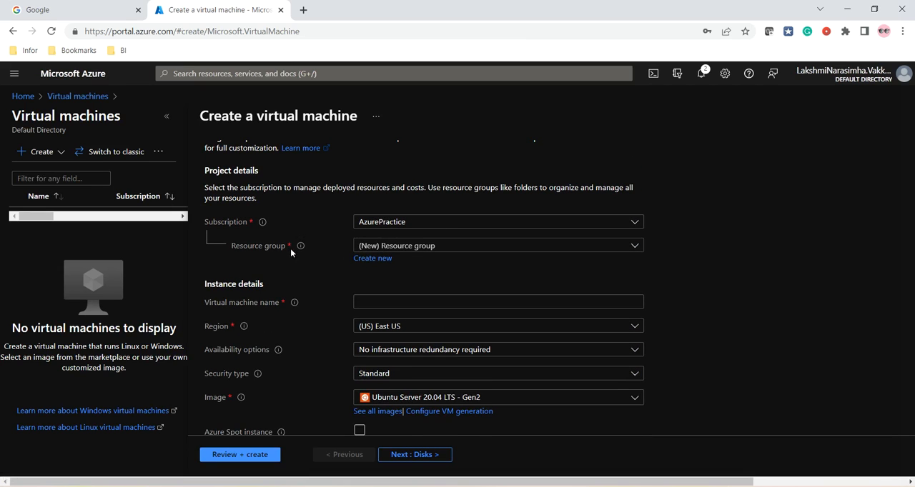
click(423, 246)
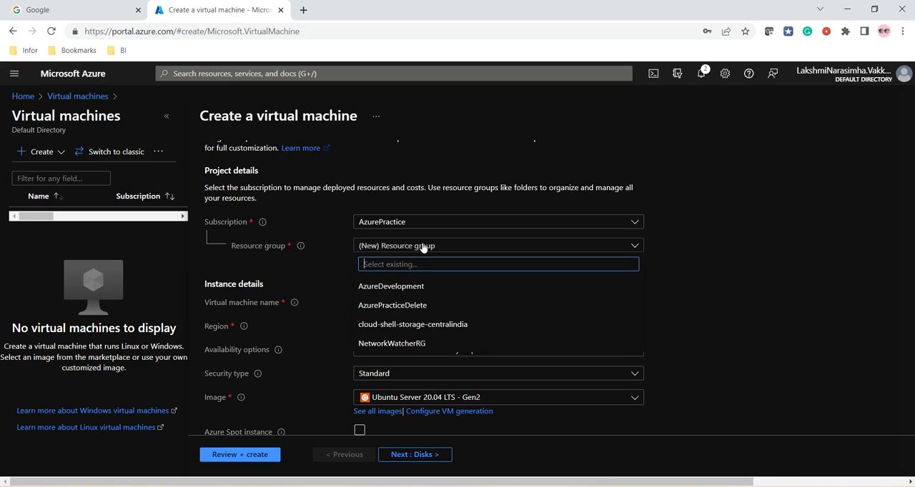
click(392, 307)
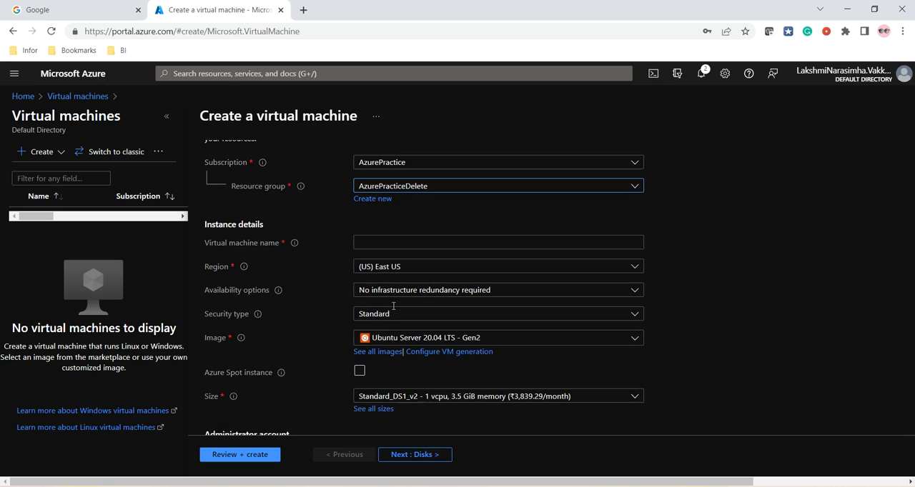
Name the new virtual machine Machine1
click(366, 243)
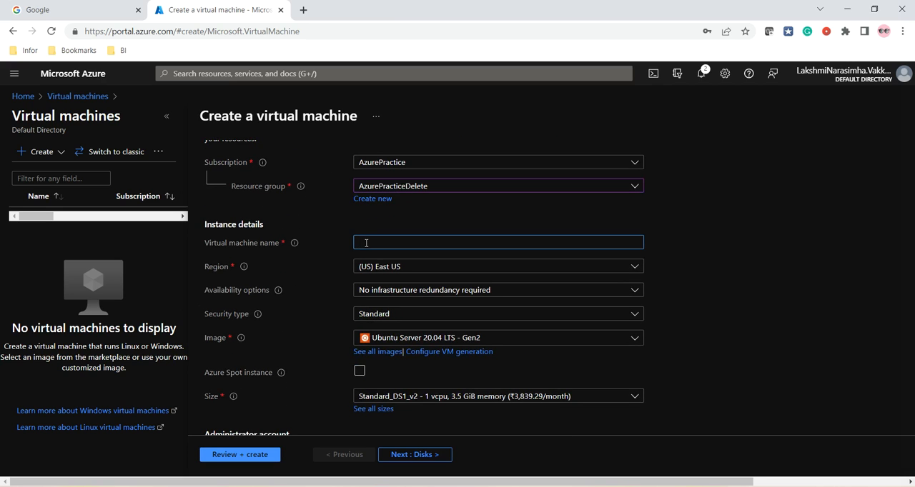
text(Machine1)
Set the virtual machine's image to Windows Server 2016 Datacenter - Gen2
scroll(368, 344, down, 1)
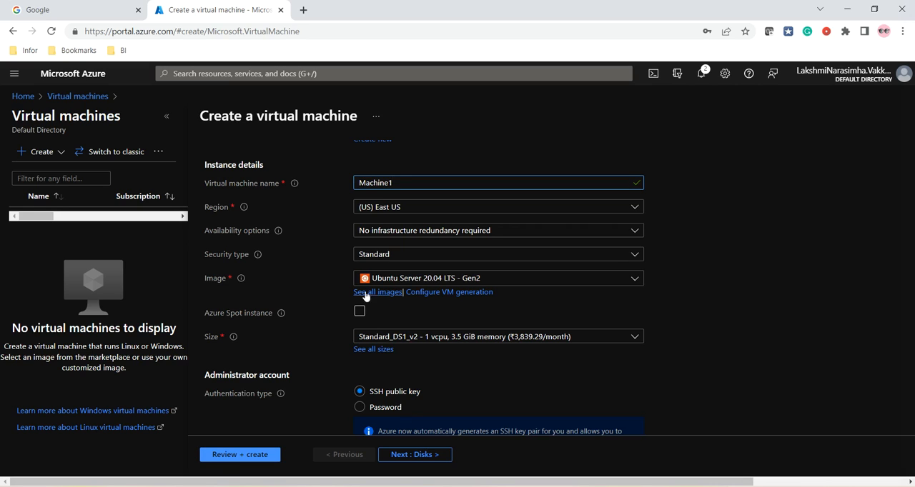
click(466, 283)
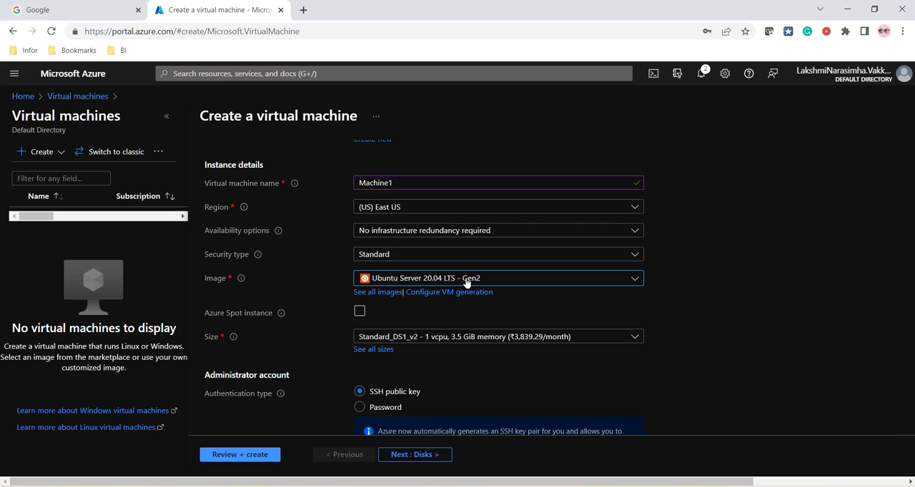
click(466, 283)
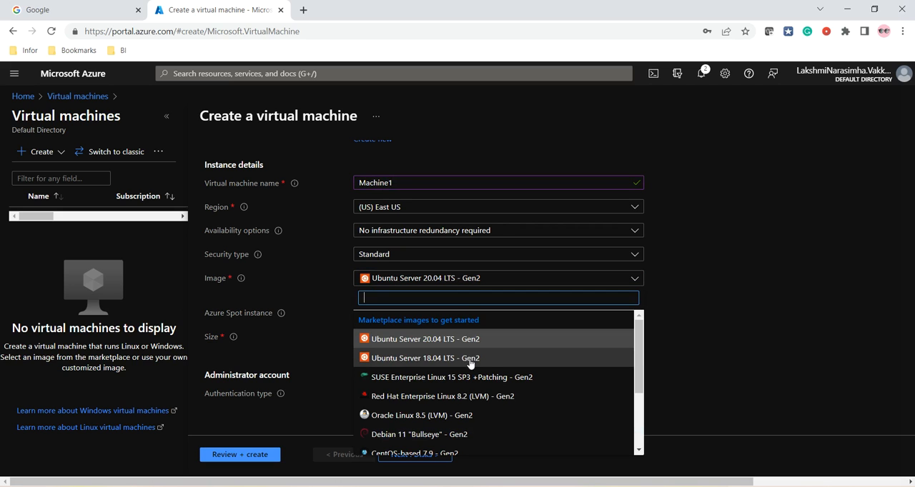
scroll(470, 368, down, 1)
scroll(491, 431, down, 1)
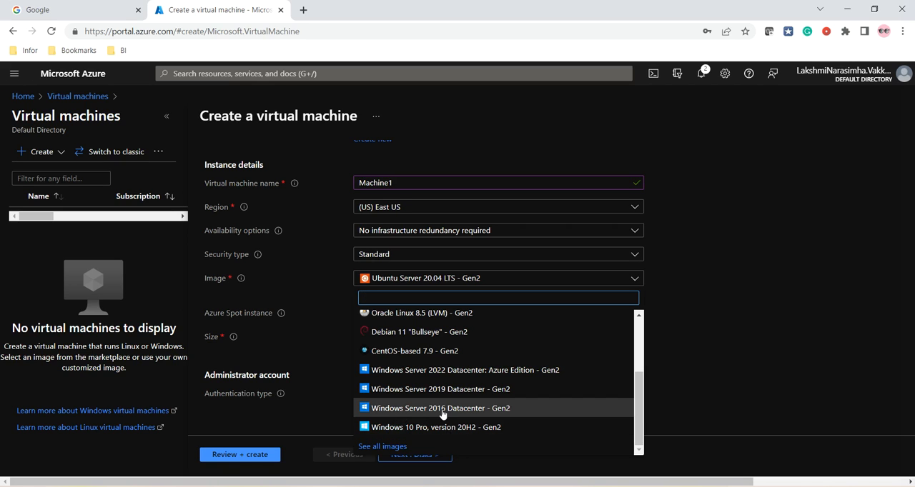
click(441, 410)
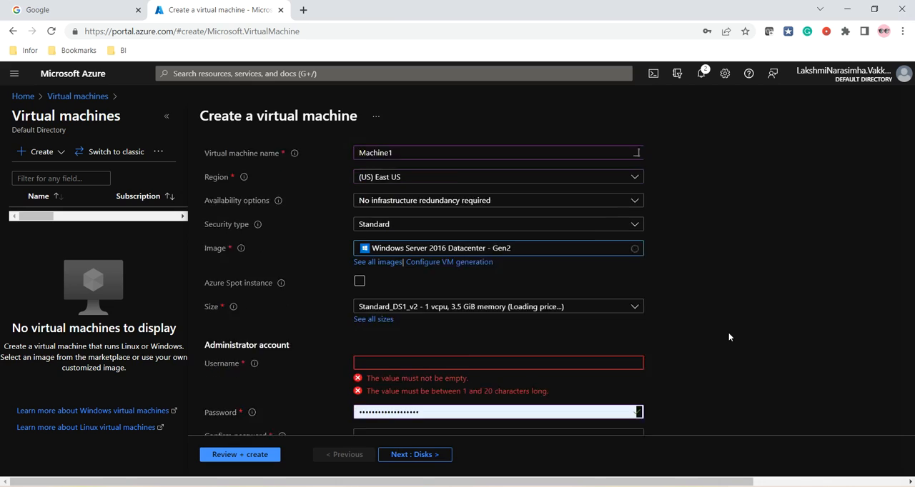
scroll(728, 332, down, 1)
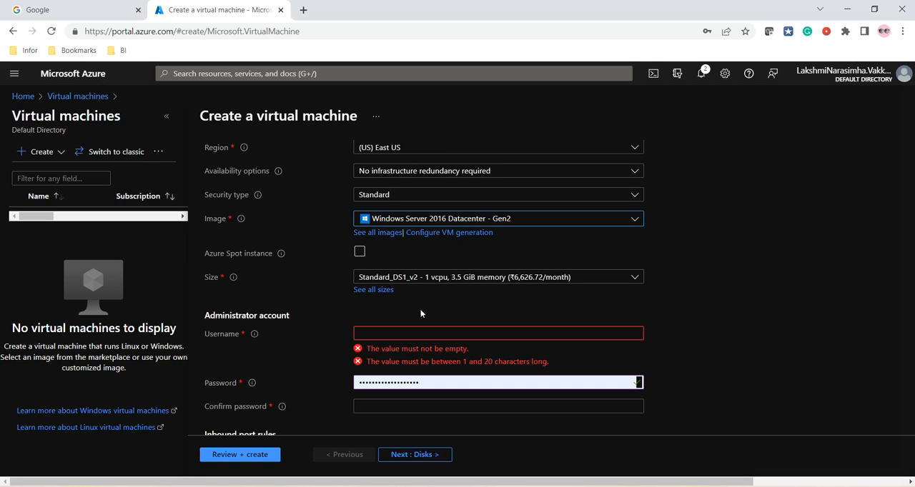
Enter the username for the virtual machine's administrator account
click(365, 335)
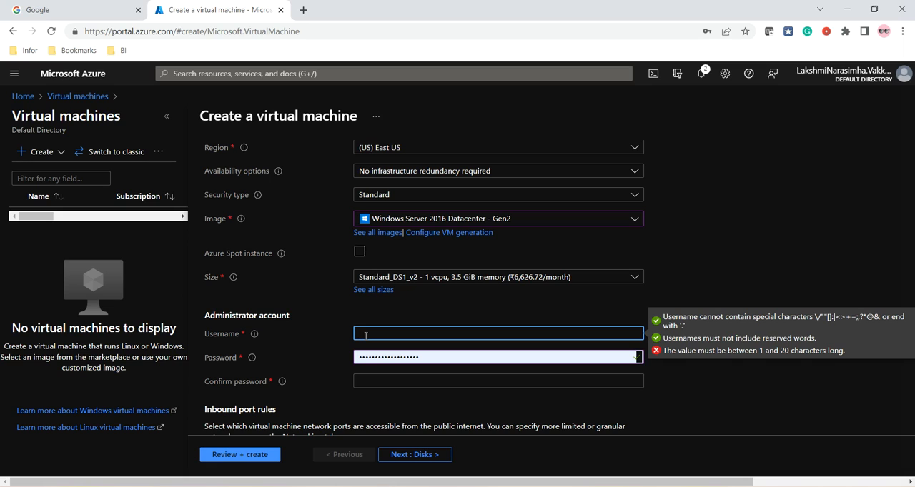
text(murthy123)
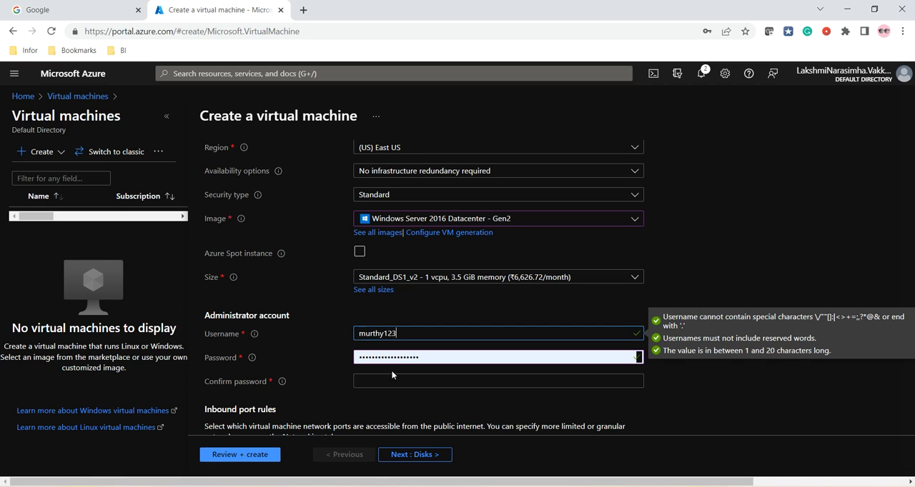
Replace the prefilled administrator account password with a new one that meets the complexity and length rules
click(395, 357)
double_click(394, 357)
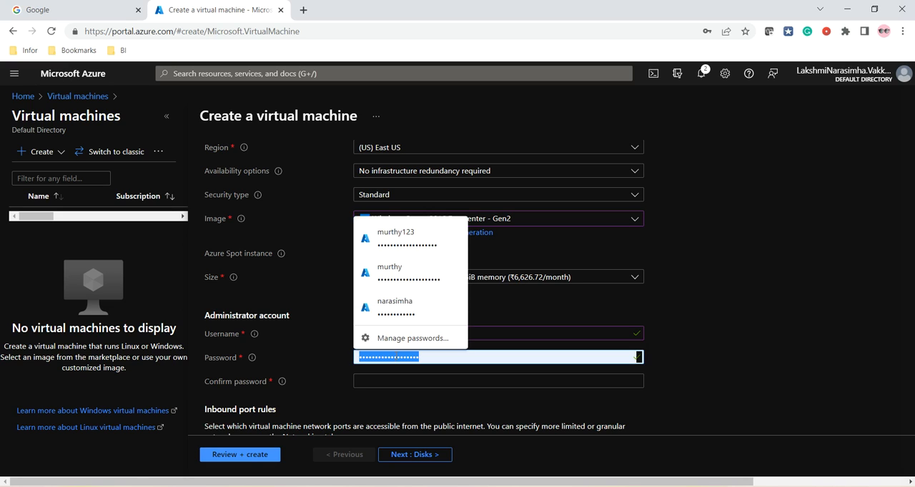
text(********)
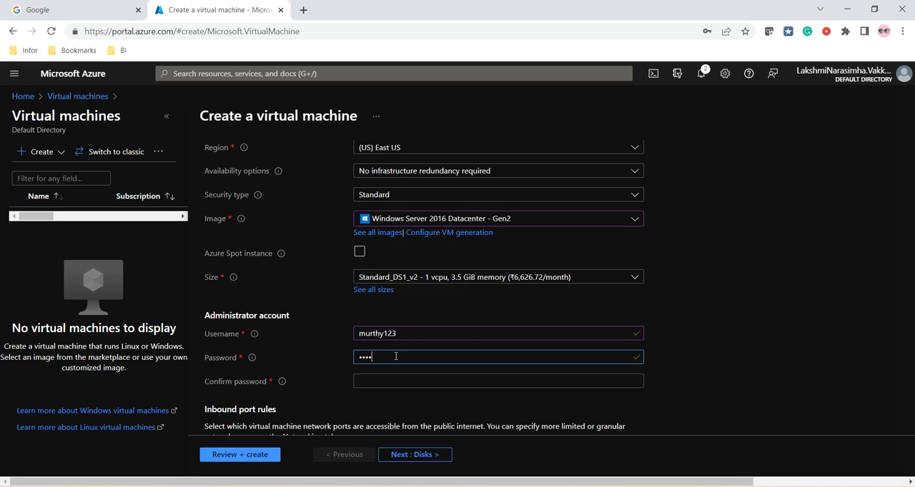
text(*)
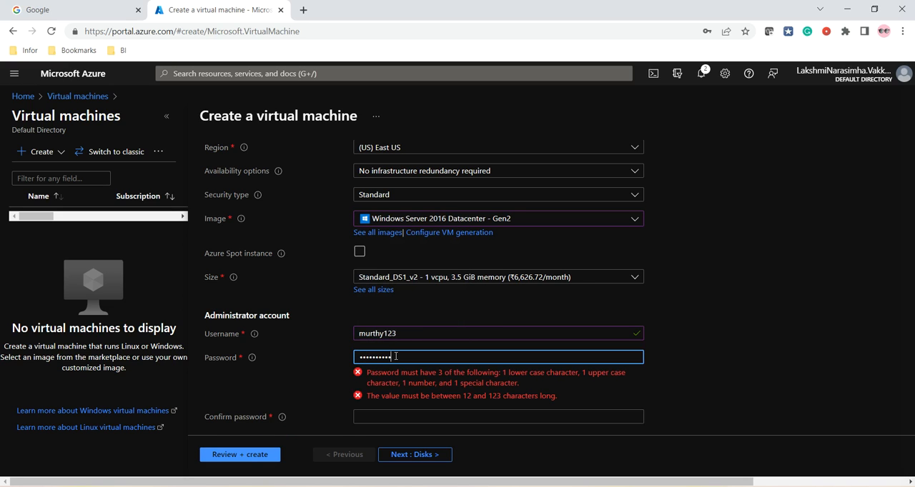
key(BackSpace)
key(BackSpace)
key(BackSpace)
key(BackSpace)
key(BackSpace)
key(BackSpace)
key(BackSpace)
key(BackSpace)
key(BackSpace)
text(*****************)
key(Tab)
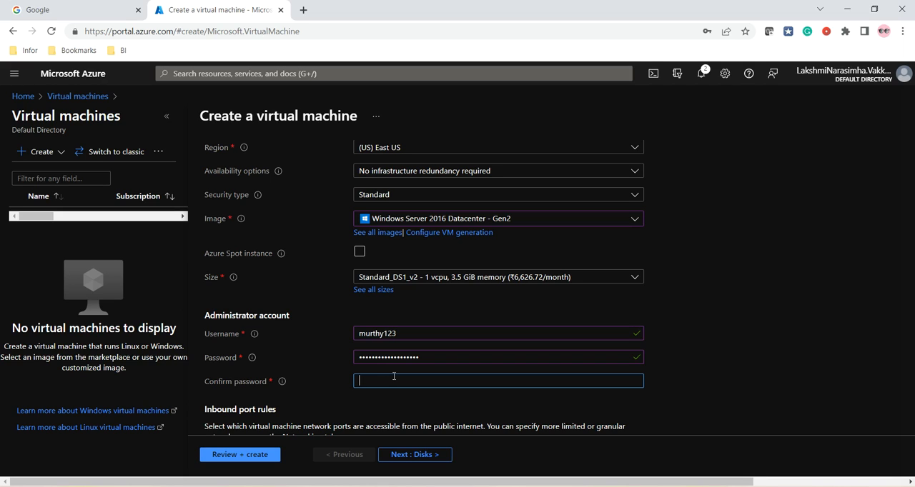
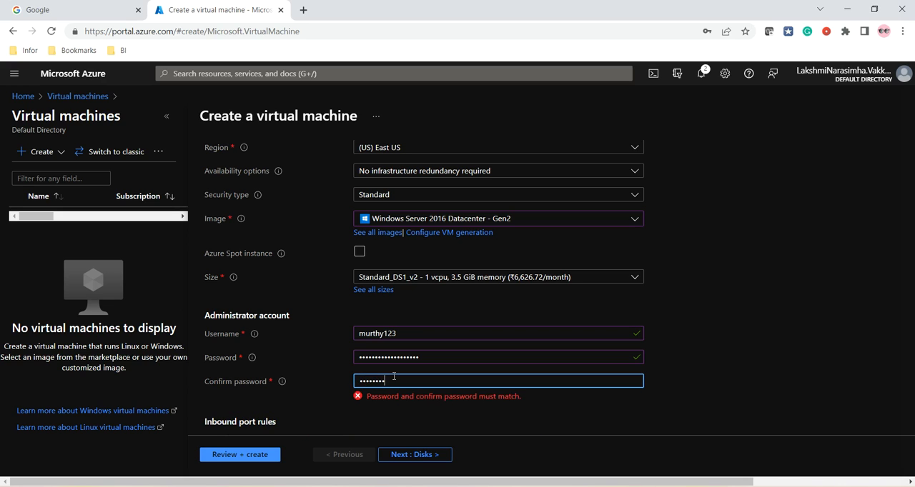
Re-enter the administrator account password to confirm it
key(Tab)
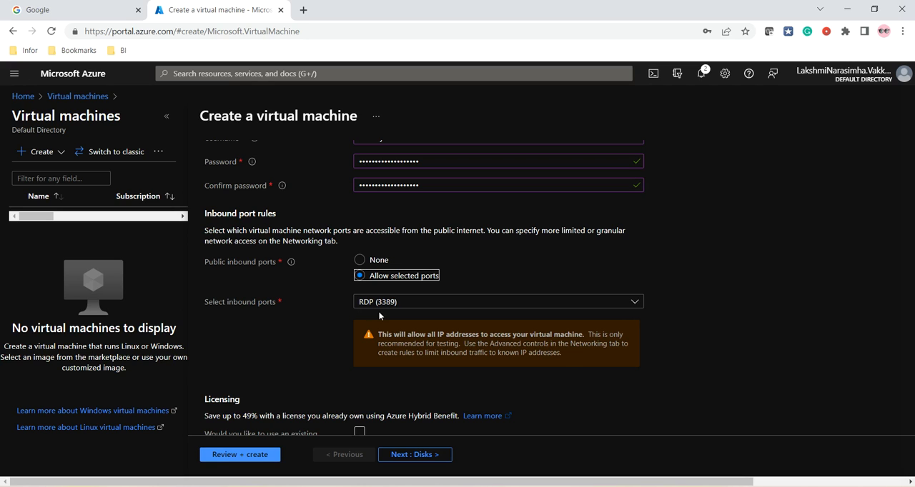
Check the inbound port rules and licensing options, and submit the virtual machine configuration for validation
scroll(371, 263, down, 1)
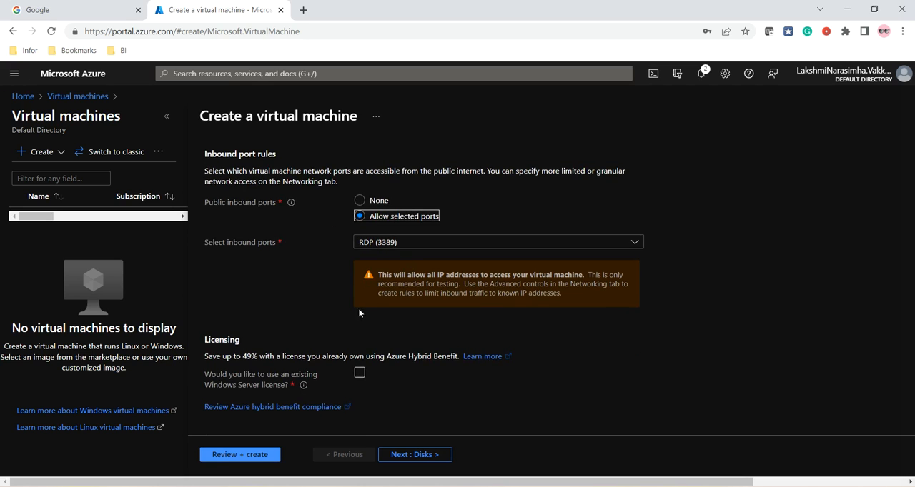
scroll(341, 335, down, 1)
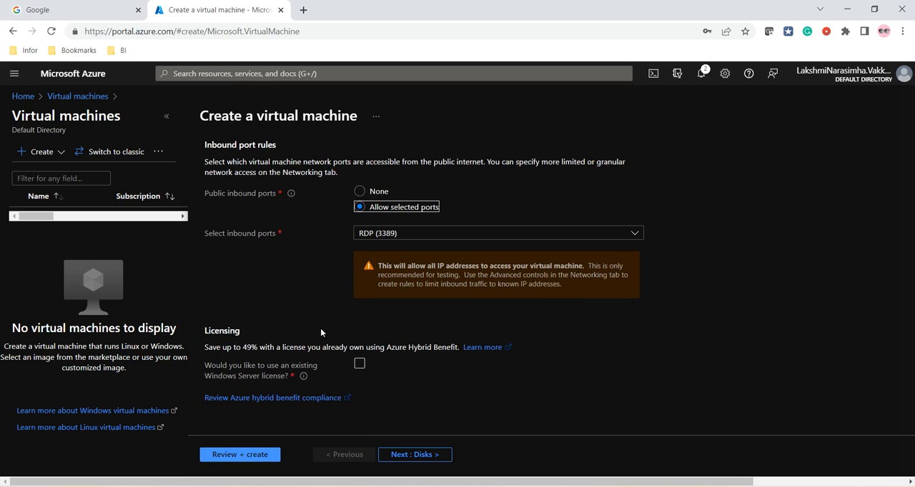
click(239, 456)
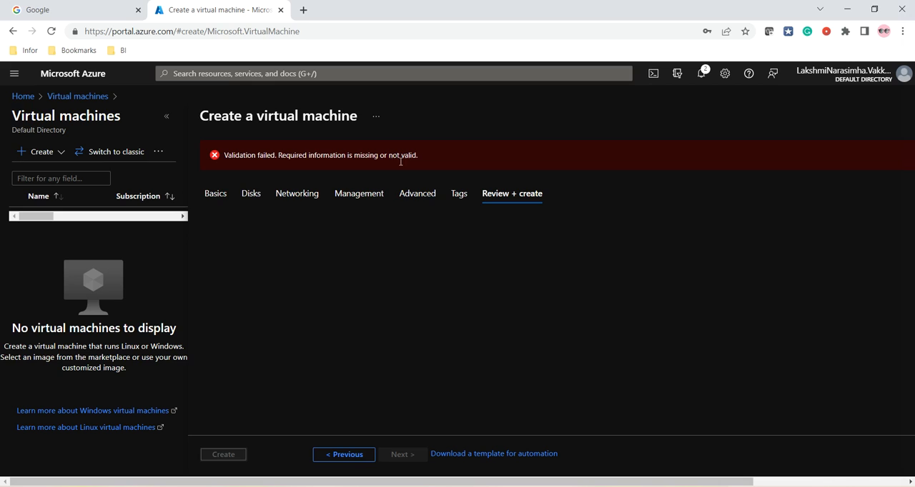
click(216, 156)
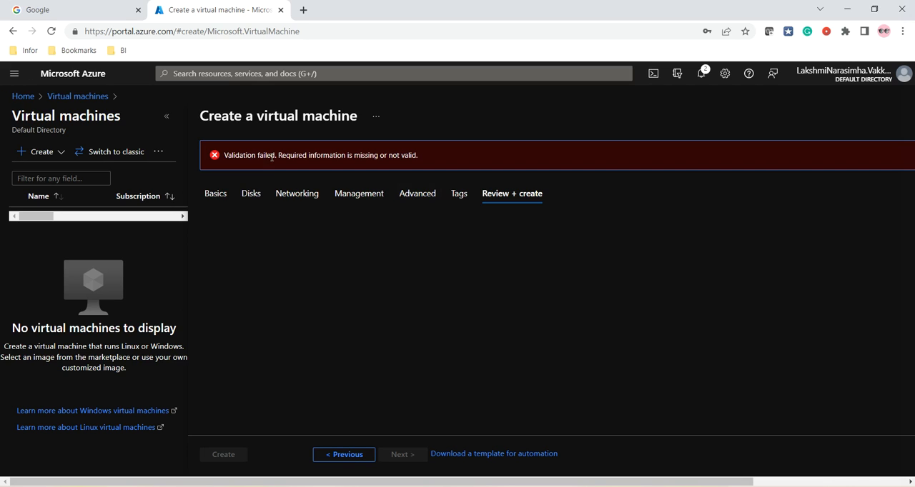
Re-examine the virtual machine's Basics settings, from project and instance details to administrator account, inbound ports and licensing
click(216, 193)
scroll(388, 286, down, 2)
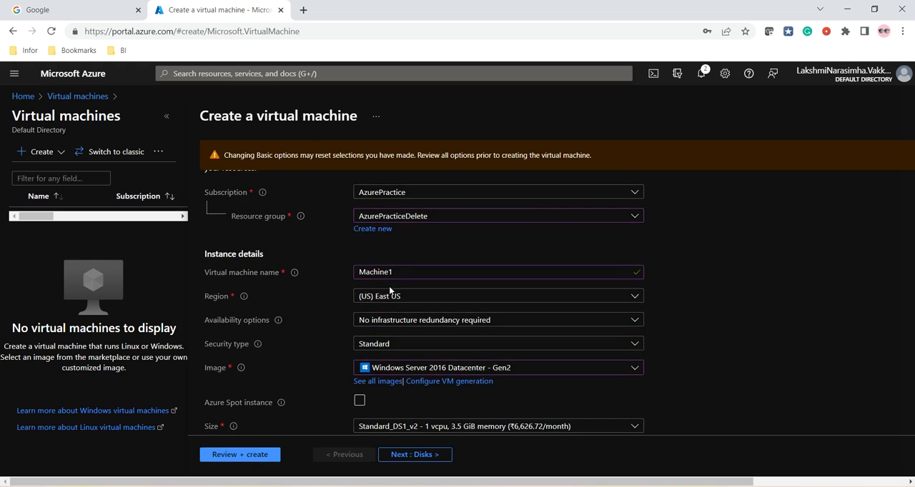
scroll(389, 285, down, 5)
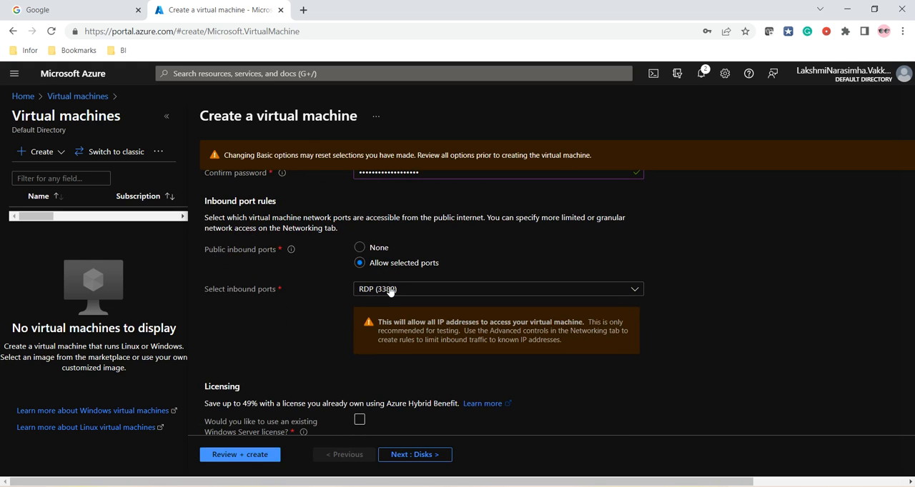
scroll(389, 290, up, 2)
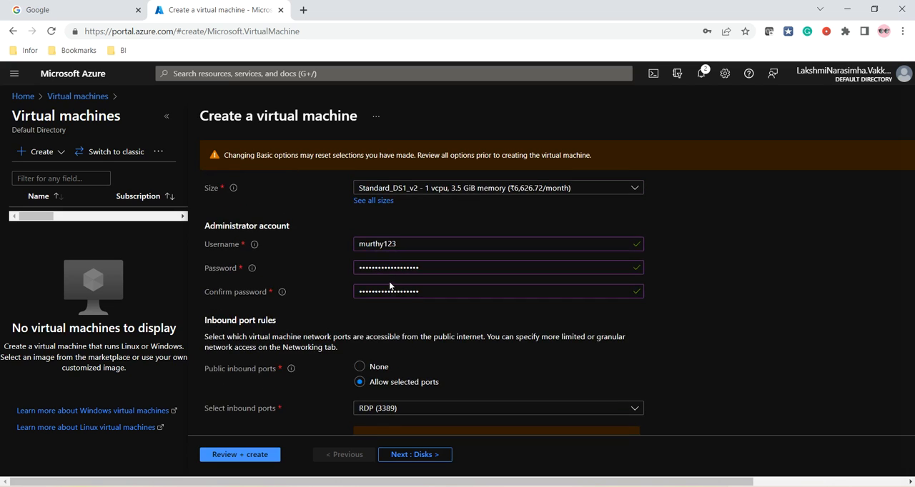
scroll(389, 286, up, 1)
scroll(390, 286, up, 1)
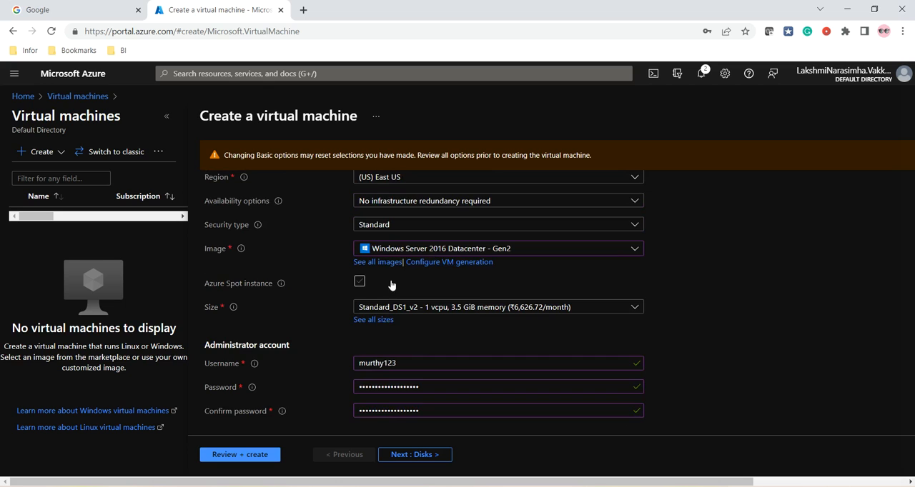
scroll(390, 285, up, 1)
scroll(389, 286, down, 7)
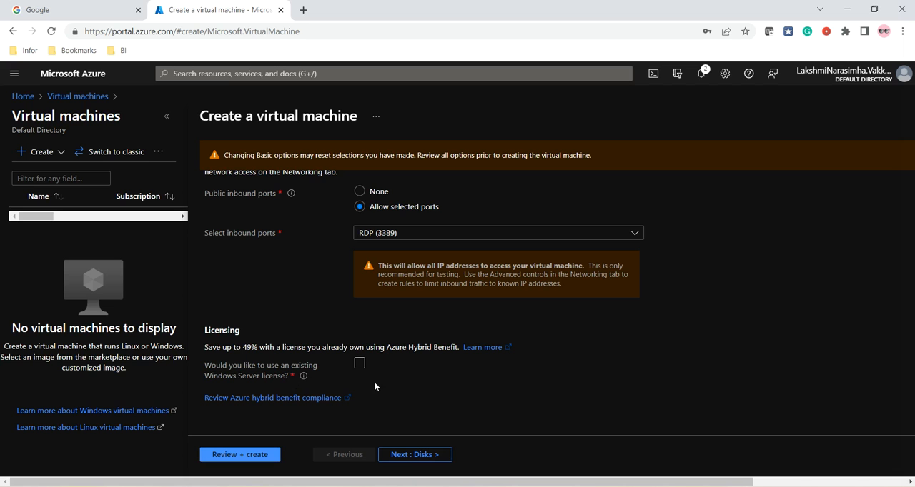
scroll(436, 365, up, 10)
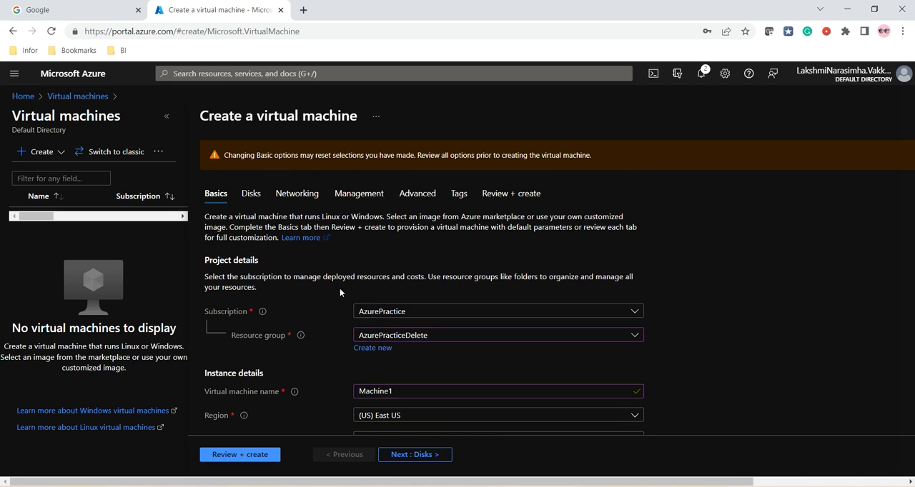
Examine the virtual machine's disk options and its networking settings, including virtual network, subnet, public IP and inbound ports
click(251, 193)
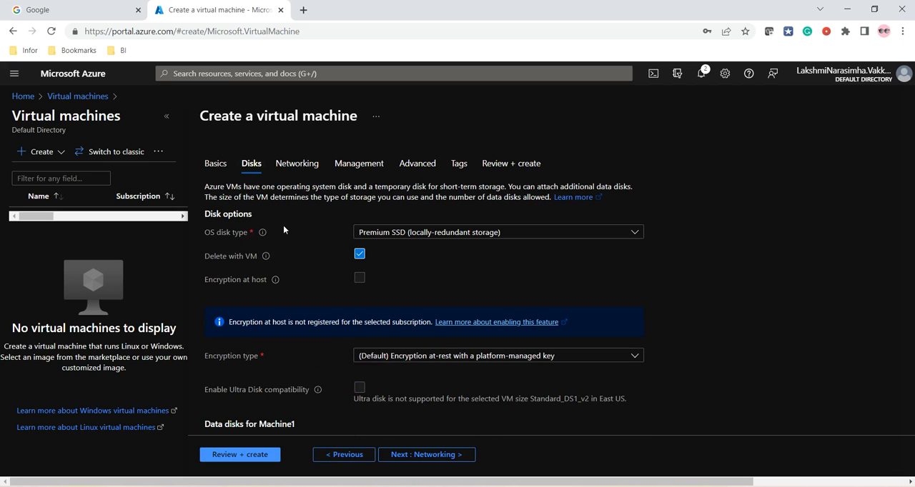
scroll(298, 277, down, 3)
scroll(315, 228, up, 3)
click(296, 166)
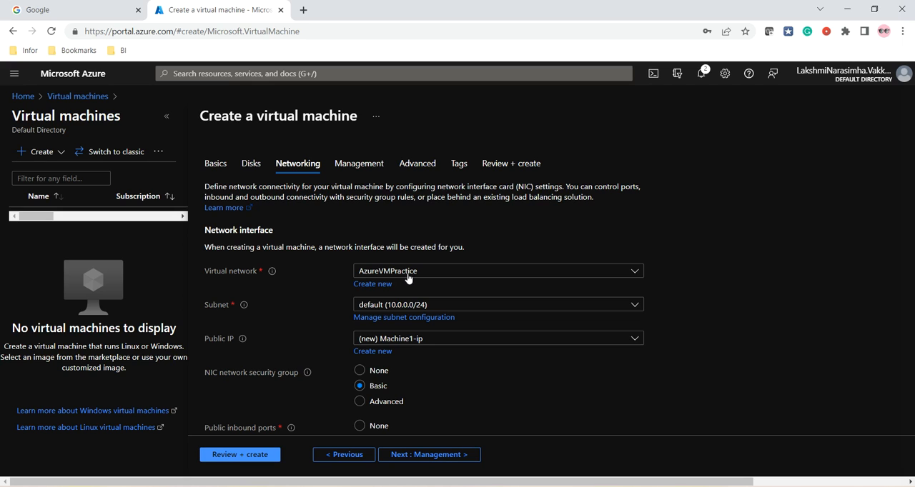
scroll(423, 283, down, 1)
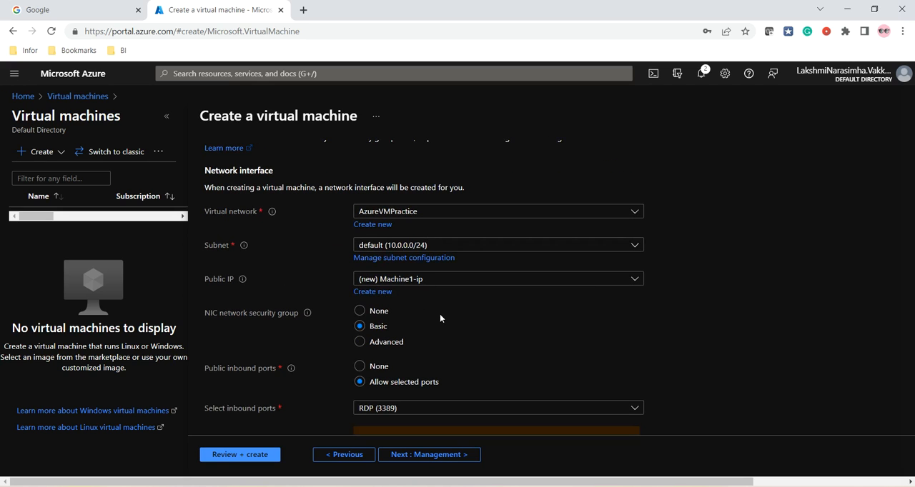
scroll(440, 318, down, 2)
scroll(440, 314, down, 1)
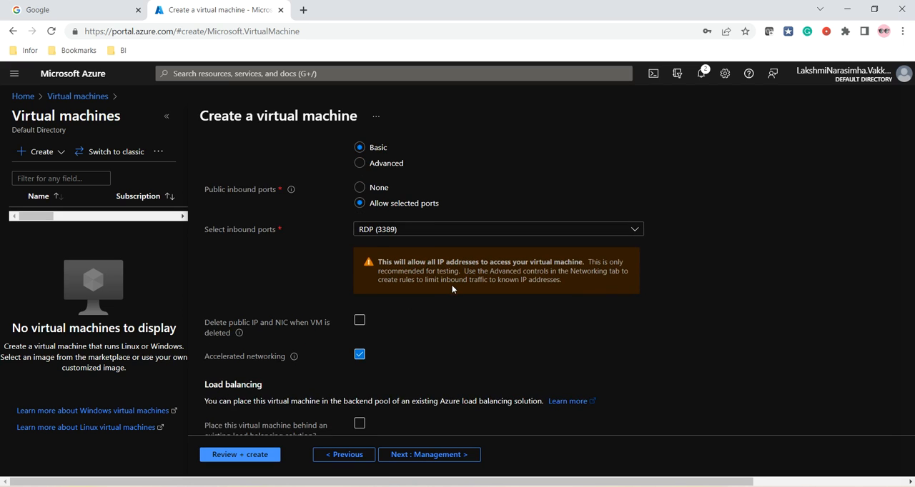
scroll(451, 289, down, 1)
scroll(452, 289, up, 4)
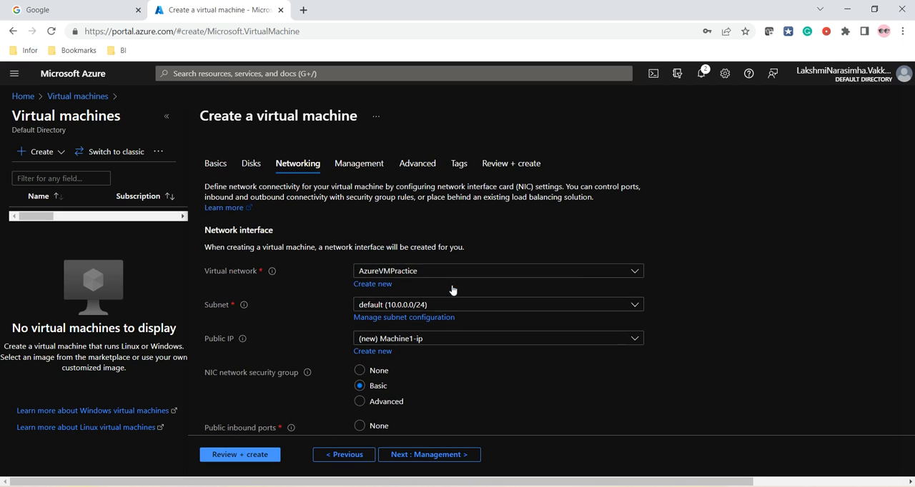
Examine the virtual machine's management options, advanced settings such as extensions and custom data, and tags
click(357, 173)
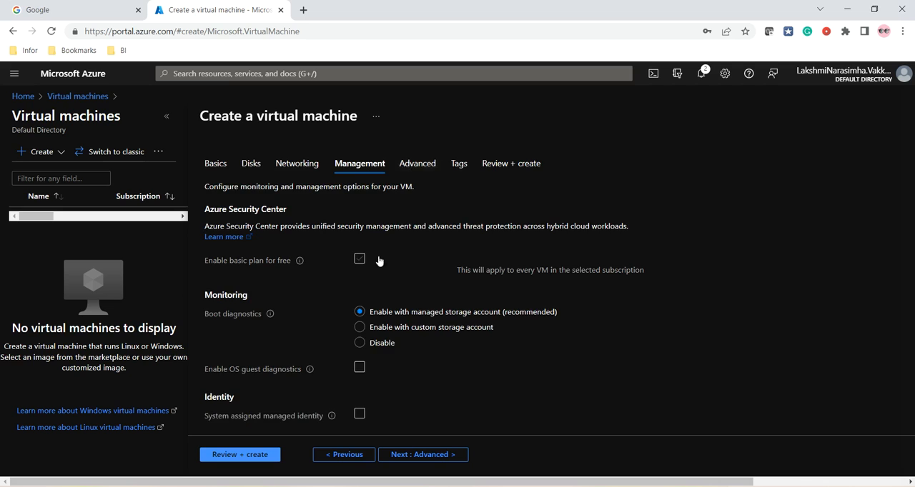
scroll(379, 251, down, 5)
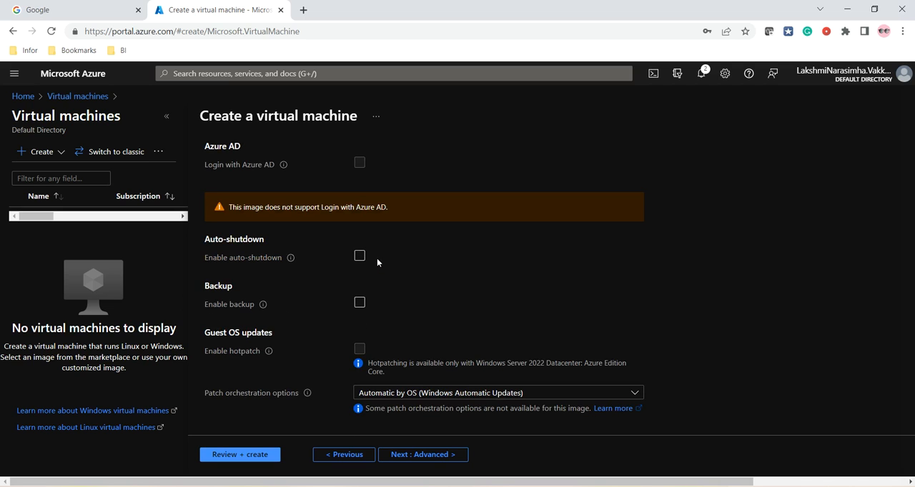
scroll(290, 236, up, 2)
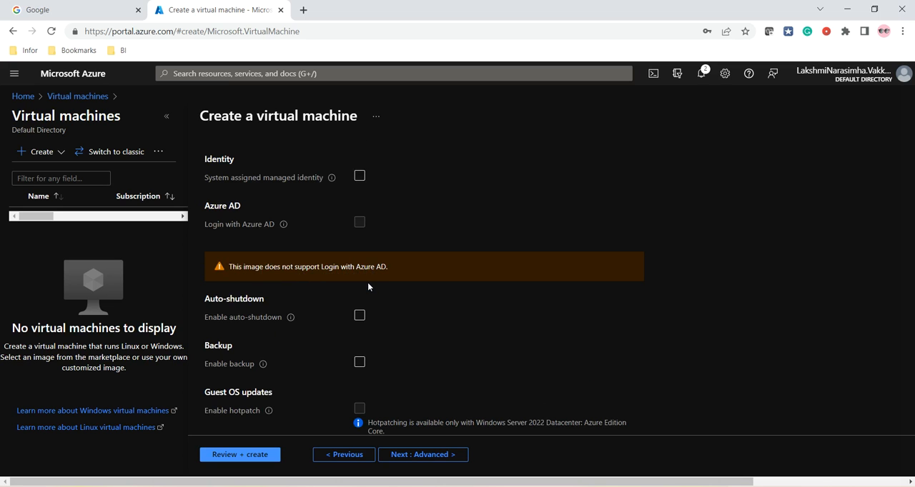
scroll(368, 284, down, 2)
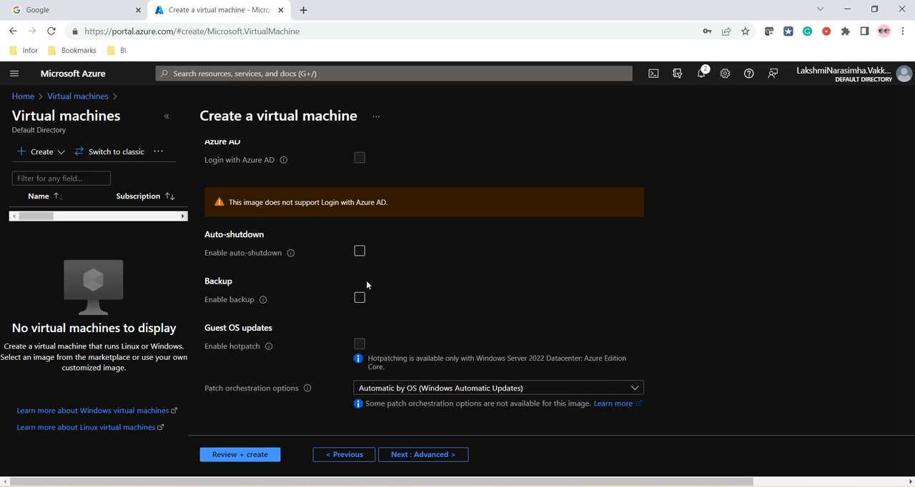
scroll(367, 282, up, 5)
click(413, 166)
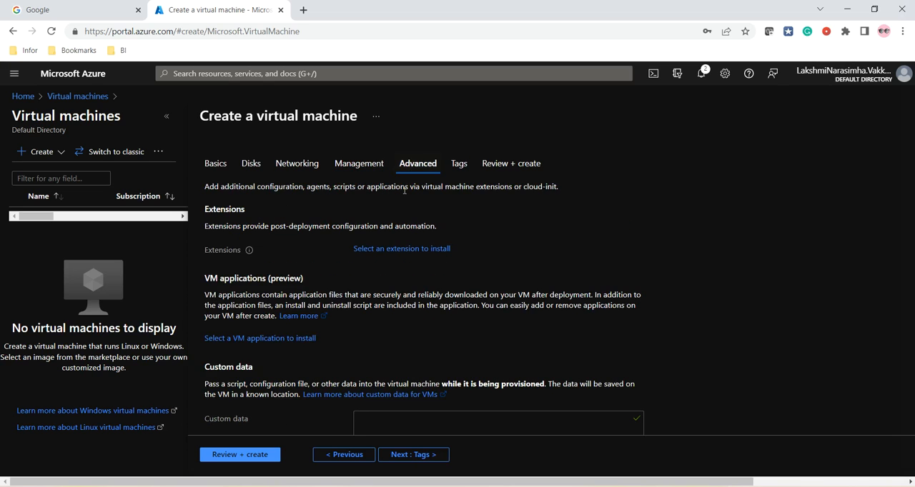
scroll(389, 267, down, 3)
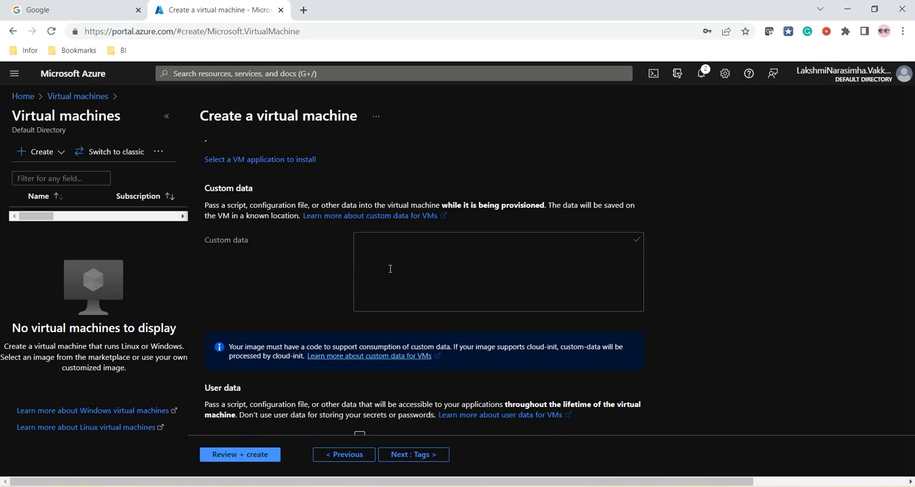
scroll(390, 268, up, 3)
click(461, 164)
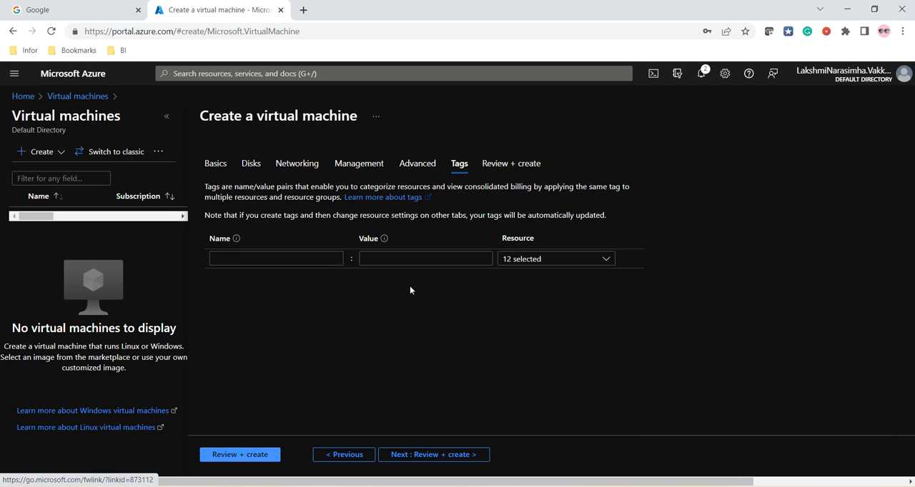
Validate the configuration of Machine1, review its summary, and create the virtual machine
click(520, 168)
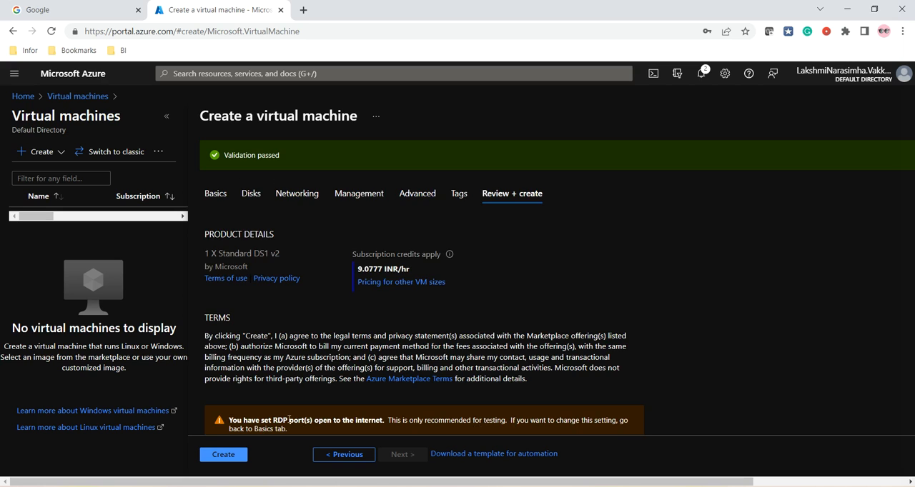
scroll(300, 423, down, 2)
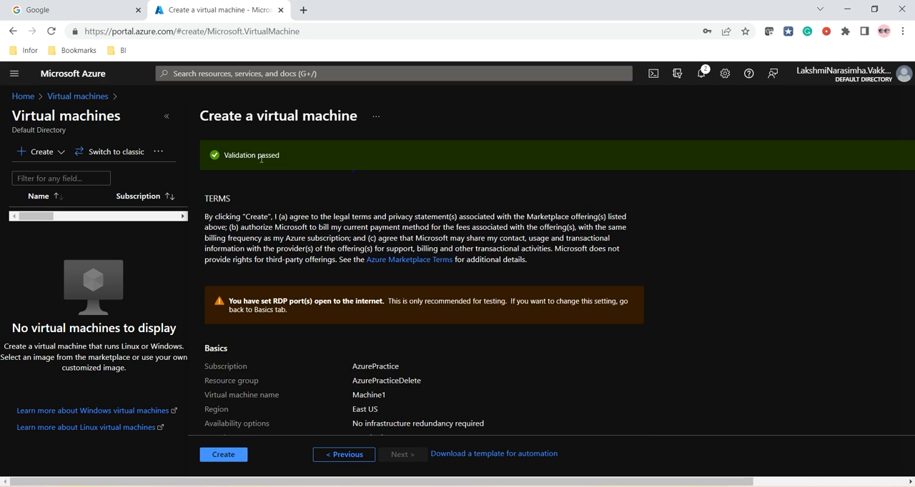
scroll(236, 395, down, 1)
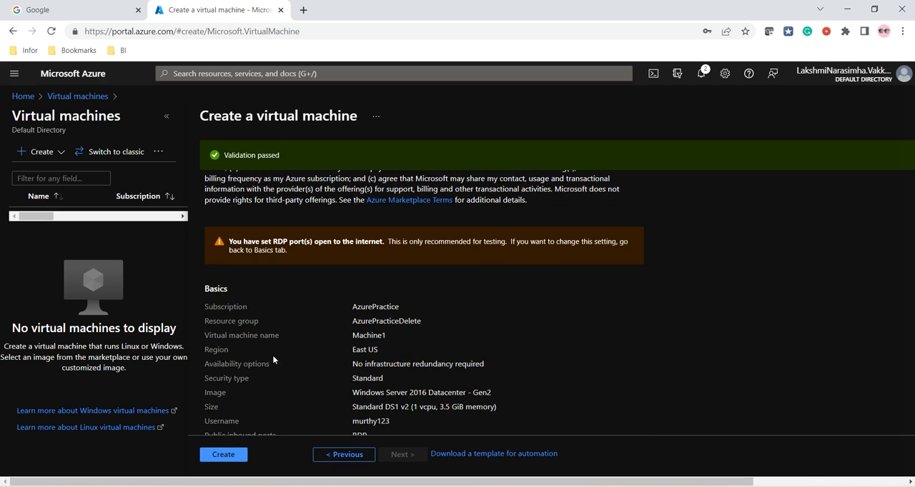
scroll(272, 341, down, 2)
click(222, 459)
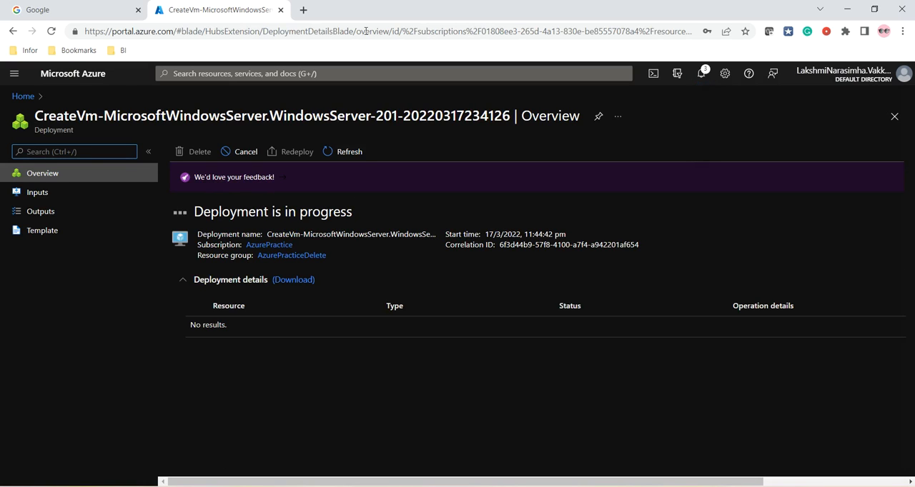
Open the Azure portal in a new browser tab and start creating another virtual machine
click(303, 10)
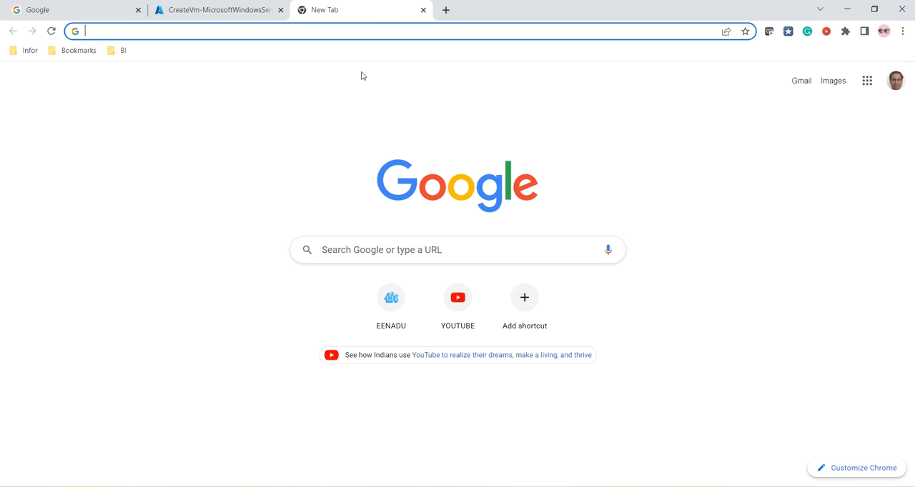
text(por)
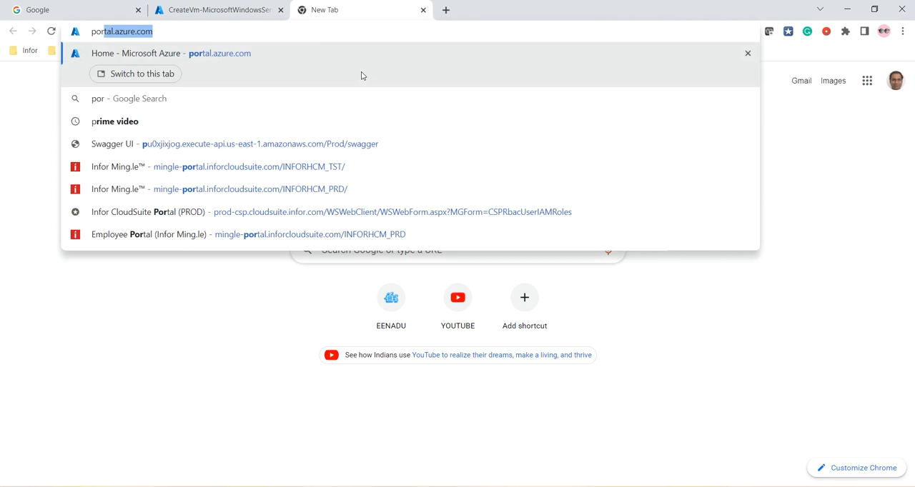
key(Return)
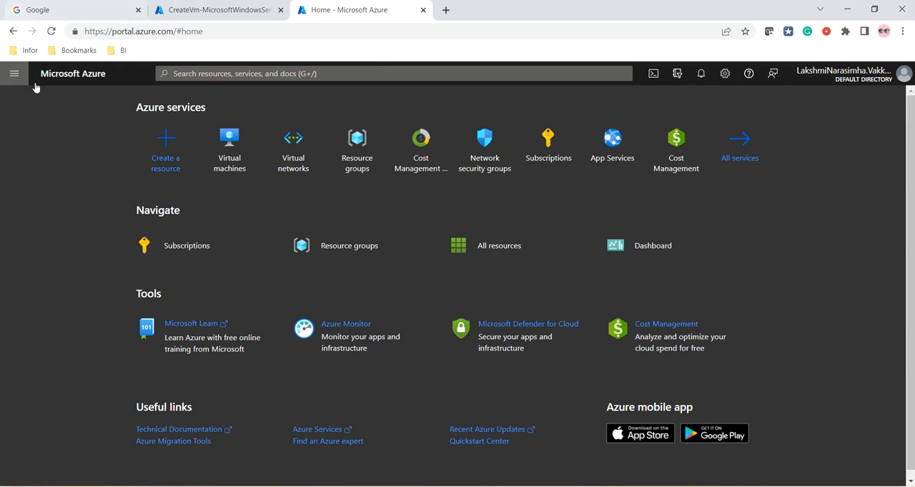
click(239, 154)
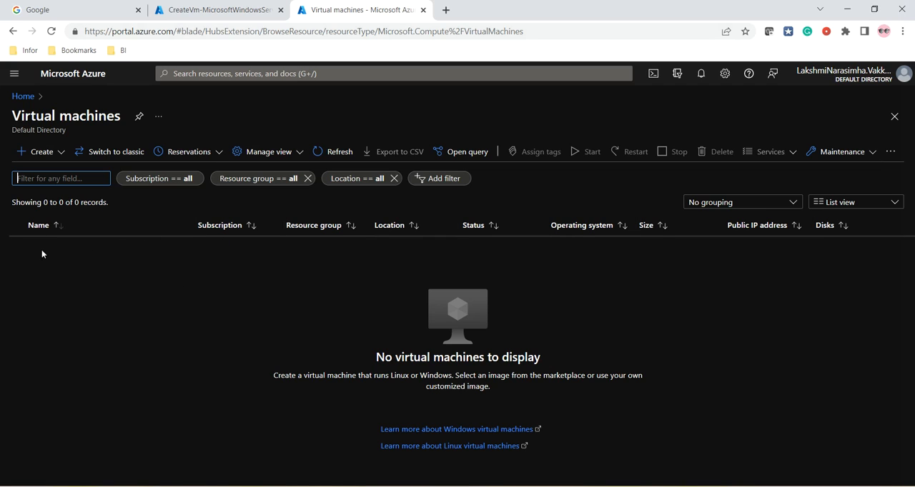
click(44, 154)
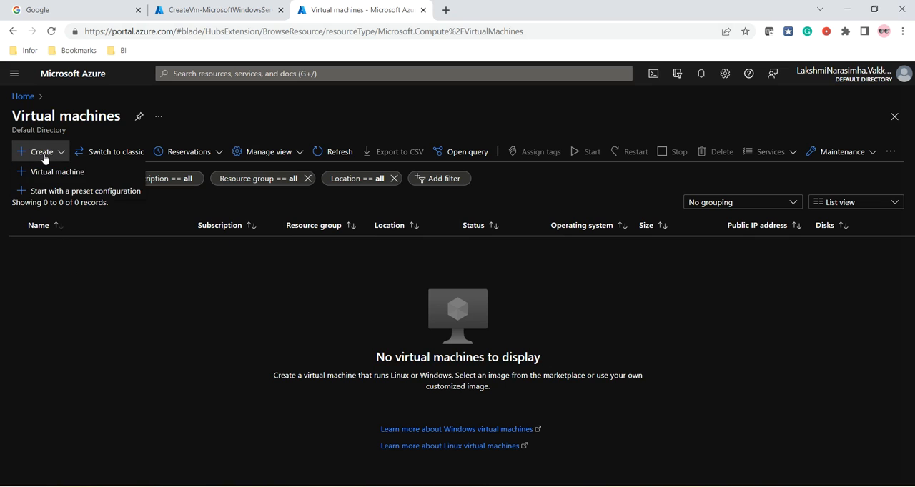
click(51, 175)
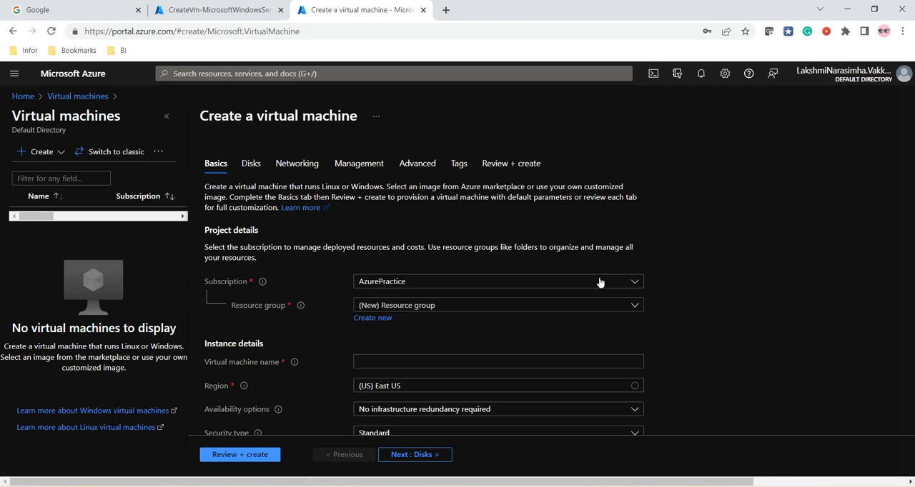
Assign the new virtual machine to the AzurePracticeDelete resource group and name it Machine2
scroll(494, 306, down, 1)
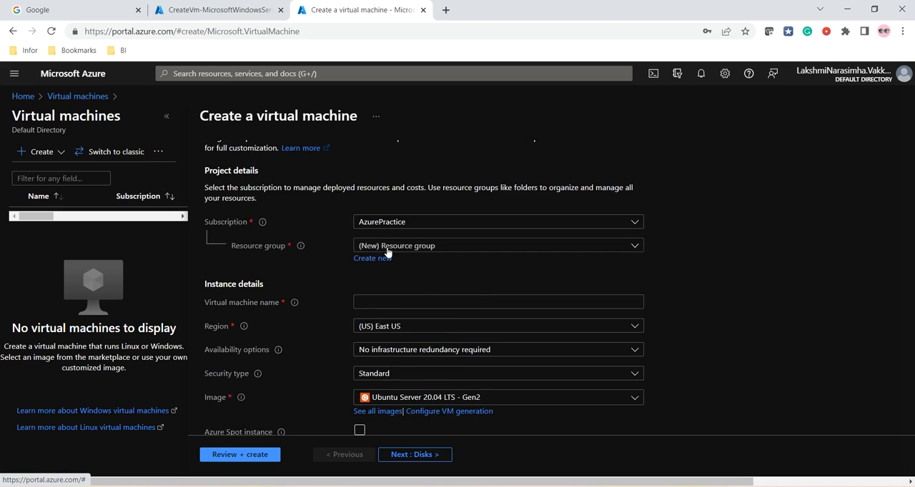
click(387, 252)
click(407, 305)
scroll(405, 303, down, 2)
click(365, 184)
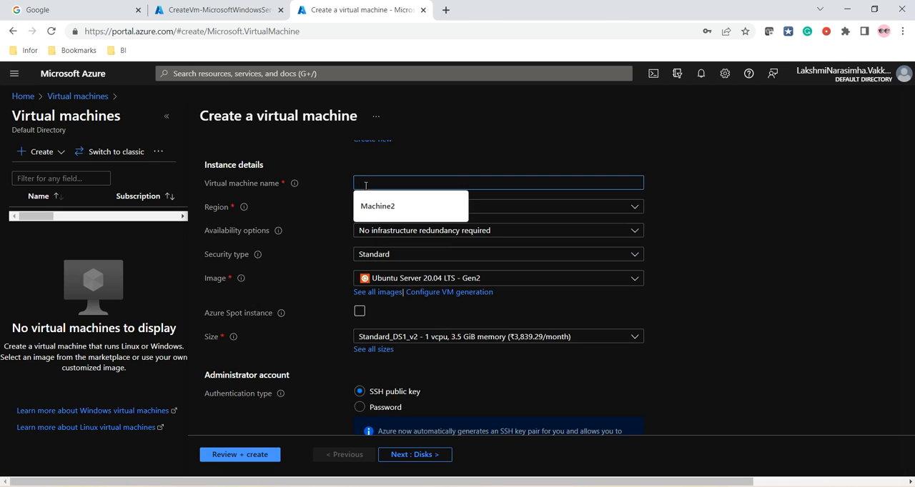
click(387, 206)
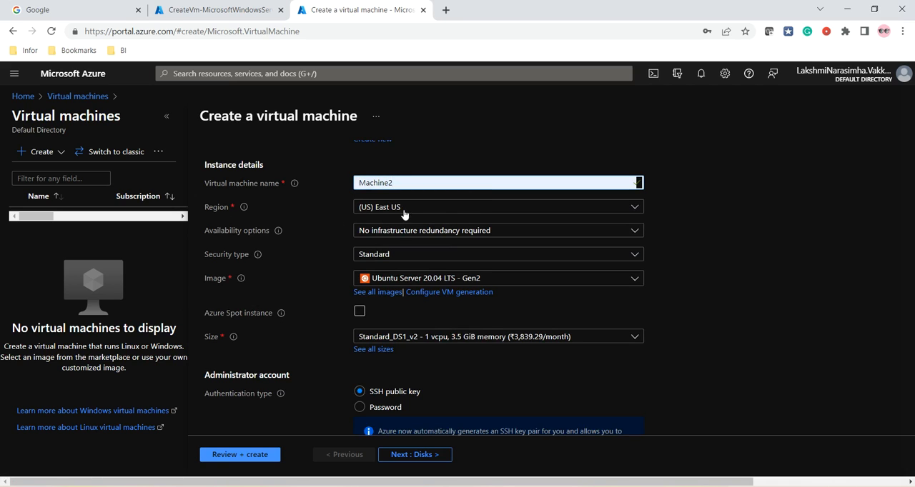
Choose Windows Server 2016 Datacenter - Gen2 as the image for Machine2
click(391, 279)
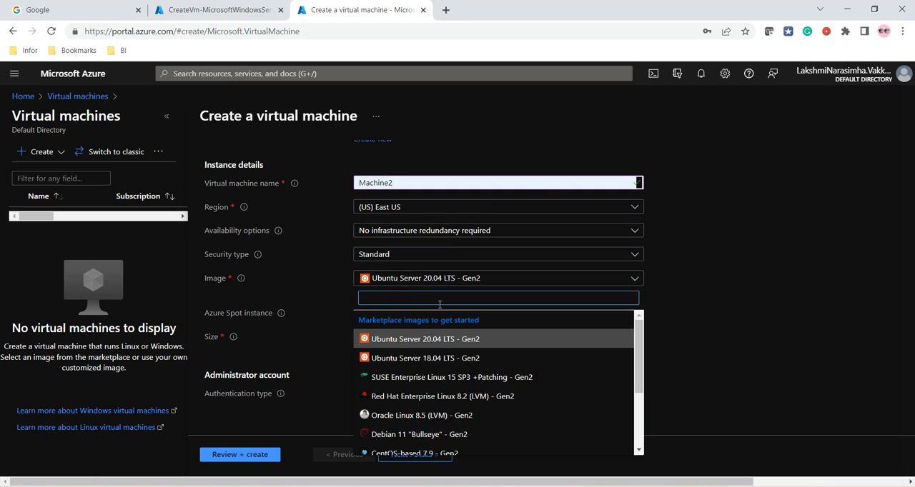
scroll(474, 425, down, 3)
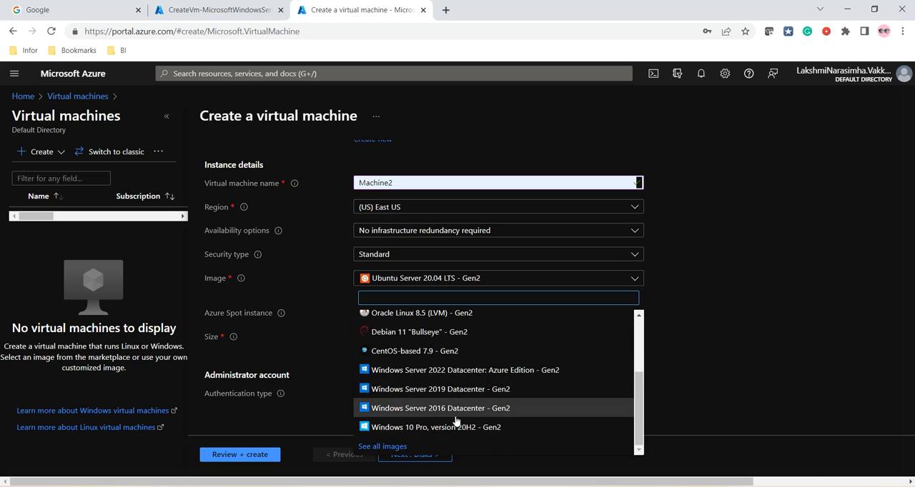
click(451, 409)
scroll(293, 329, down, 1)
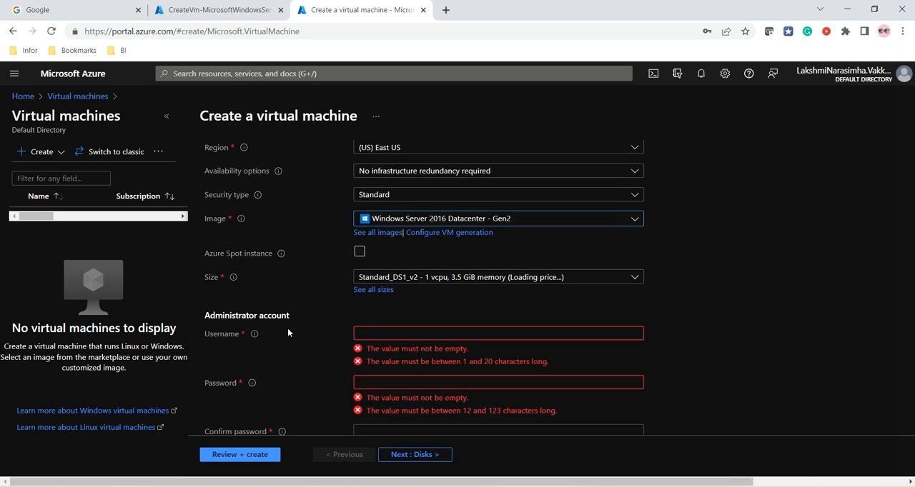
Fill in Machine2's administrator account with the saved username, and enter and confirm the account password
click(384, 333)
click(387, 356)
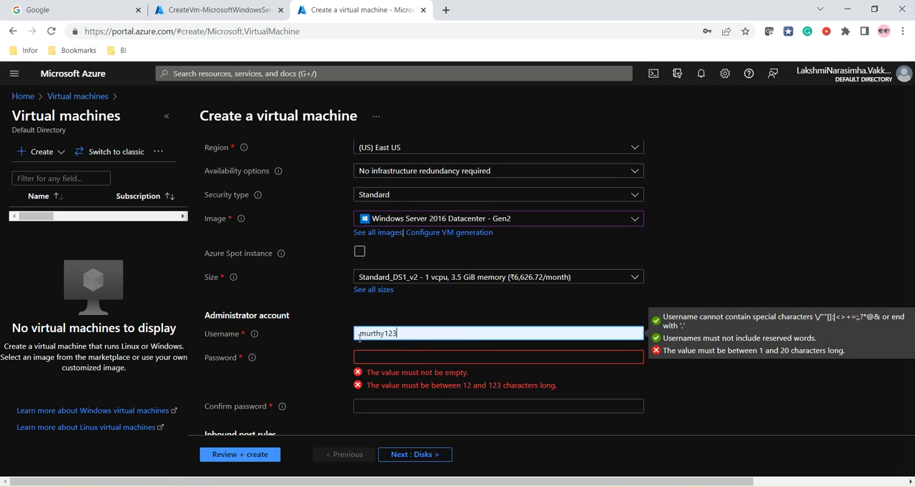
scroll(351, 335, down, 1)
click(395, 301)
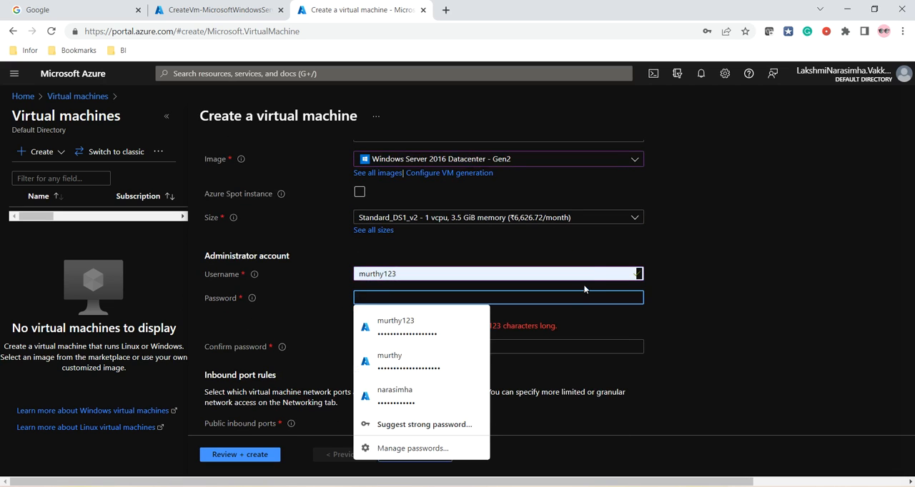
text(••••)
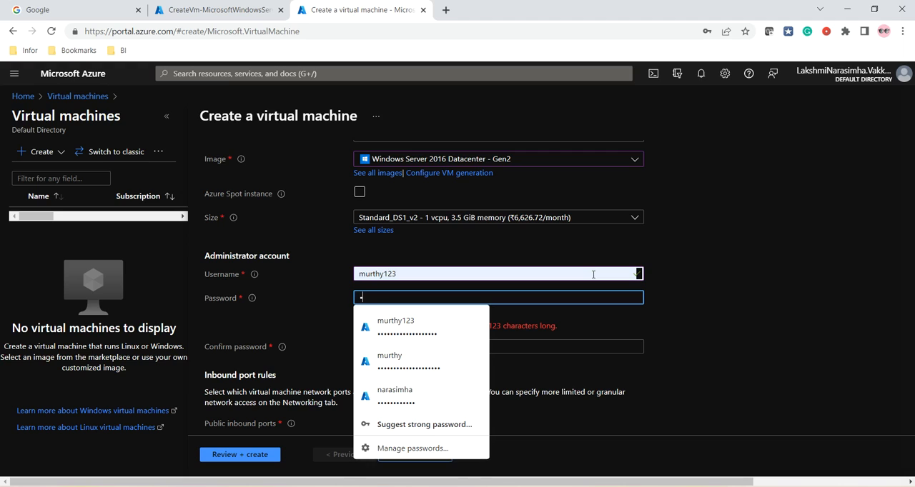
text(•••••)
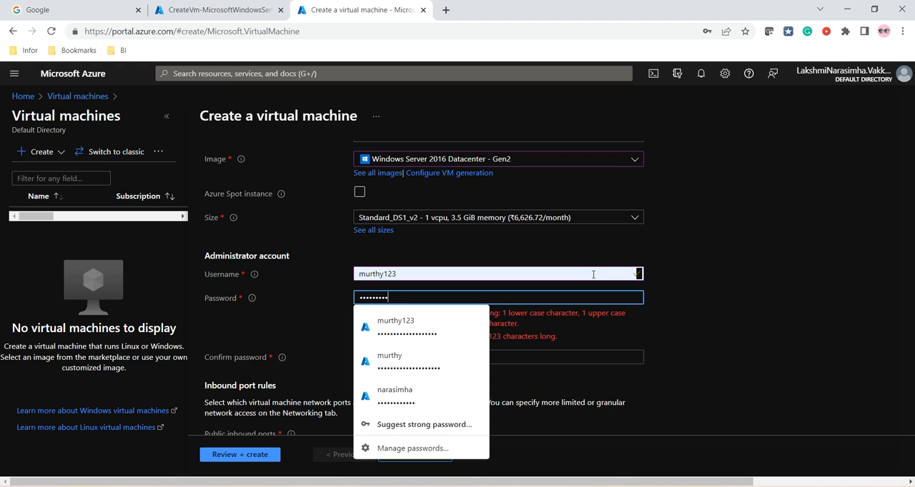
text(••••••••)
key(Tab)
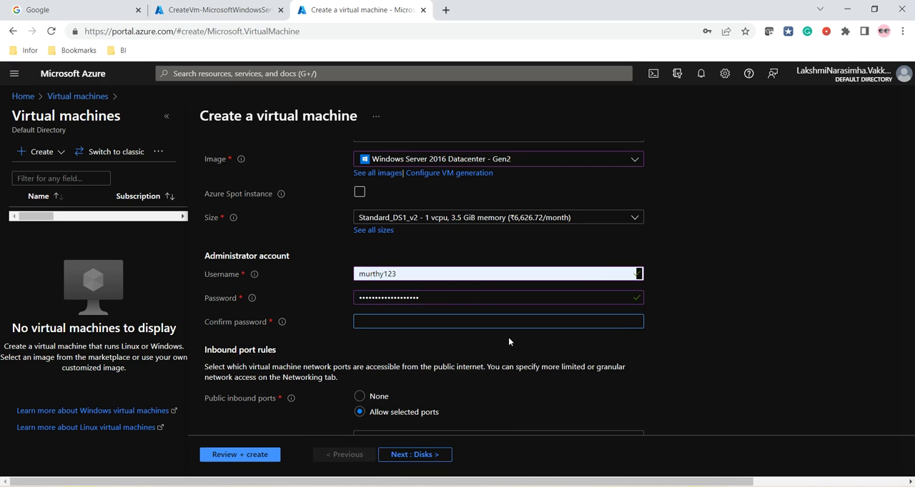
text(••••••••••••••••••)
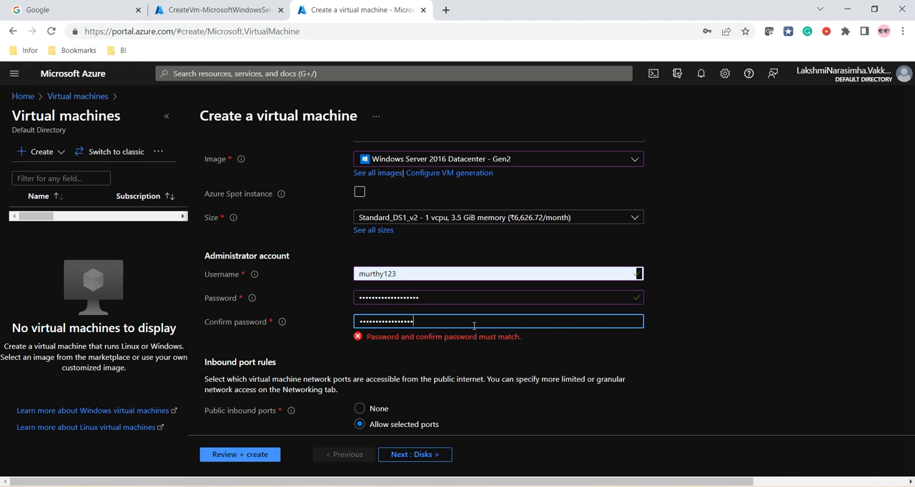
click(769, 305)
Check Machine2's inbound port rules and licensing, and validate its configuration
scroll(700, 287, down, 2)
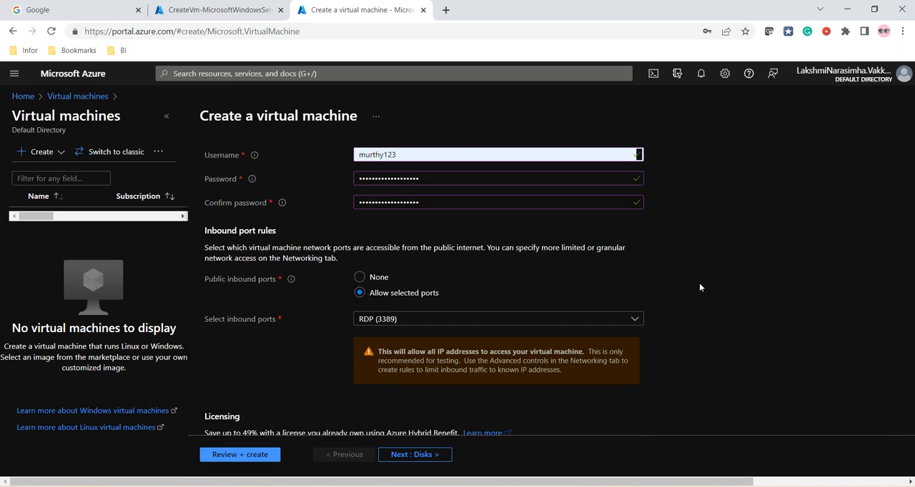
scroll(700, 283, down, 1)
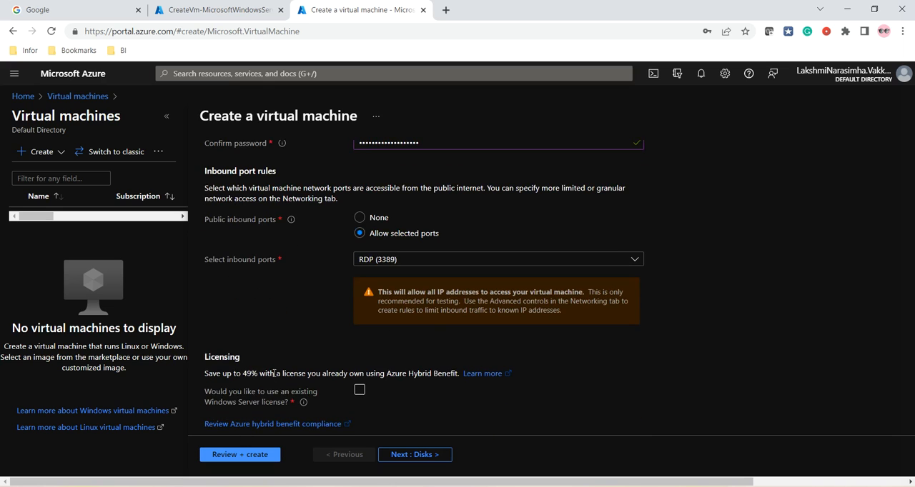
click(242, 449)
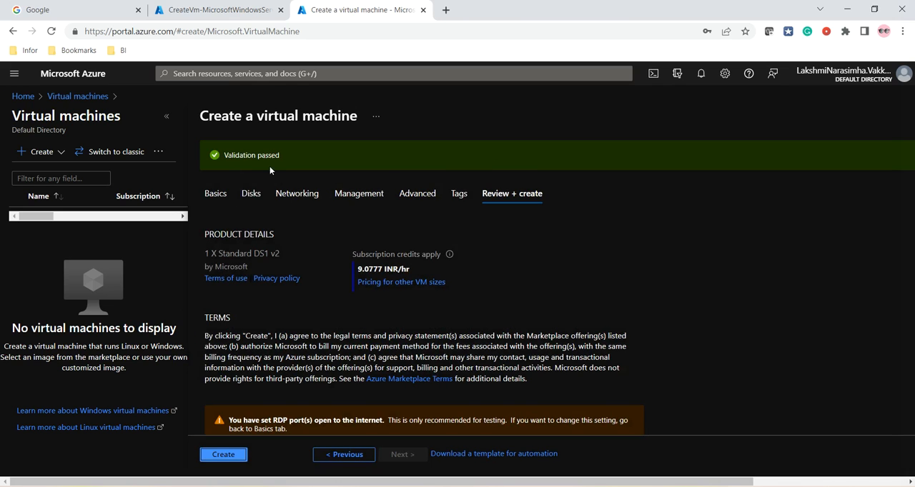
scroll(306, 316, down, 1)
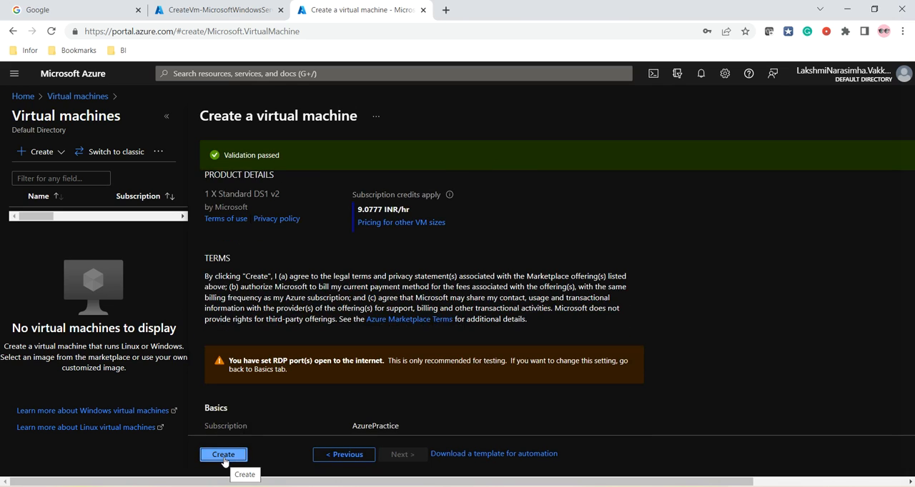
click(224, 460)
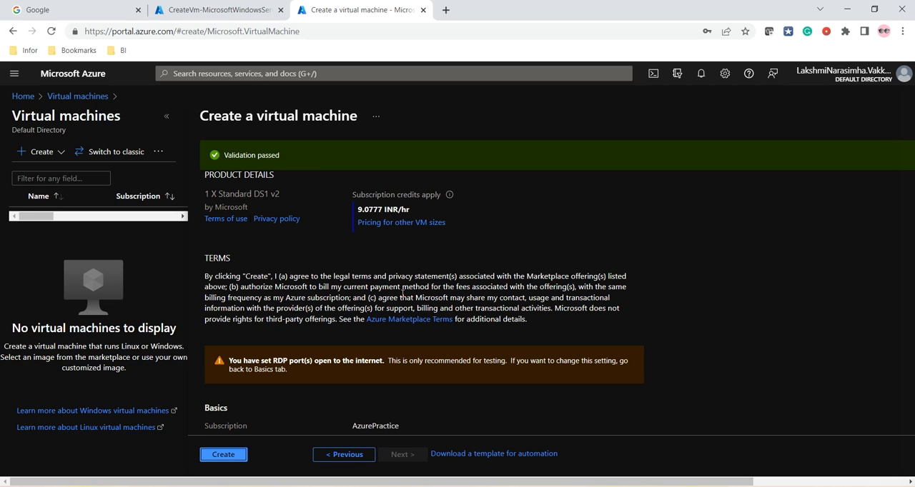
Check Machine2's virtual network, subnet and public IP settings, revalidate the configuration, and create the virtual machine
scroll(383, 296, up, 1)
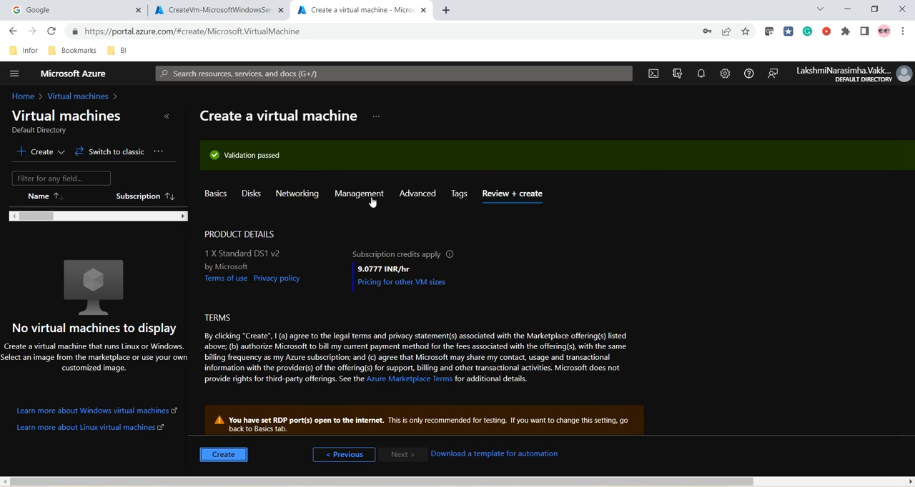
click(298, 193)
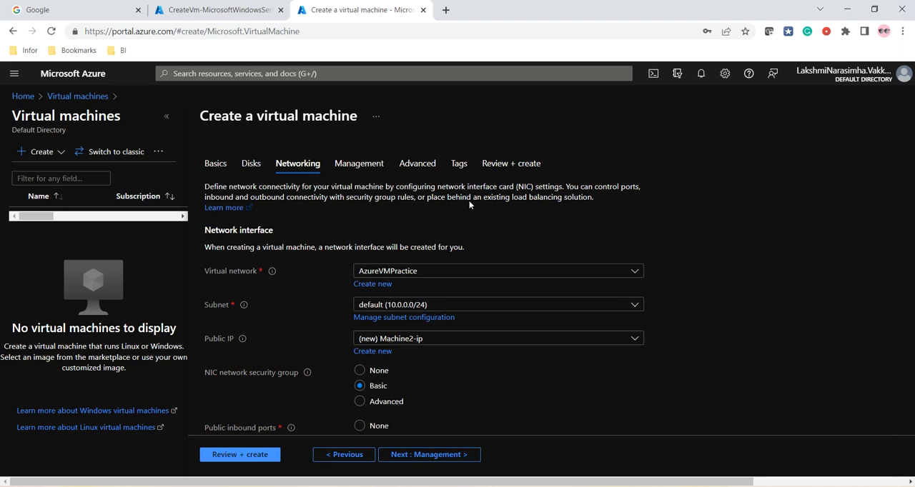
click(509, 163)
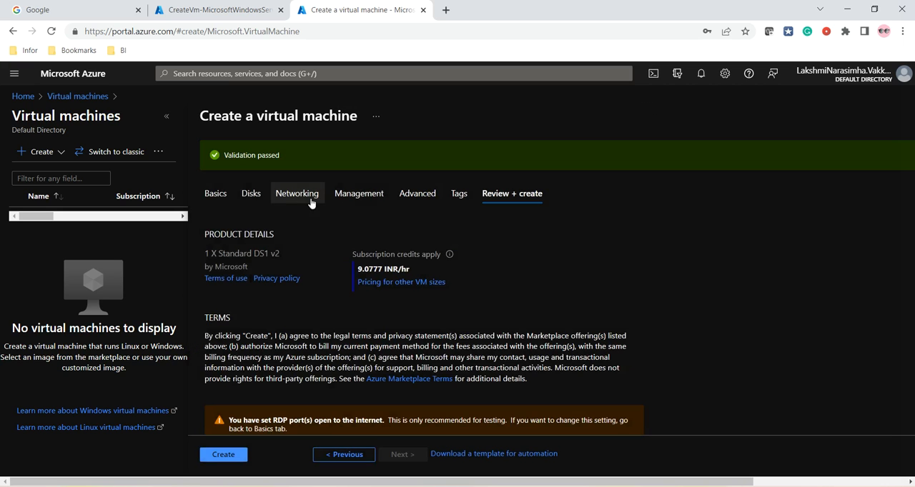
scroll(325, 247, down, 2)
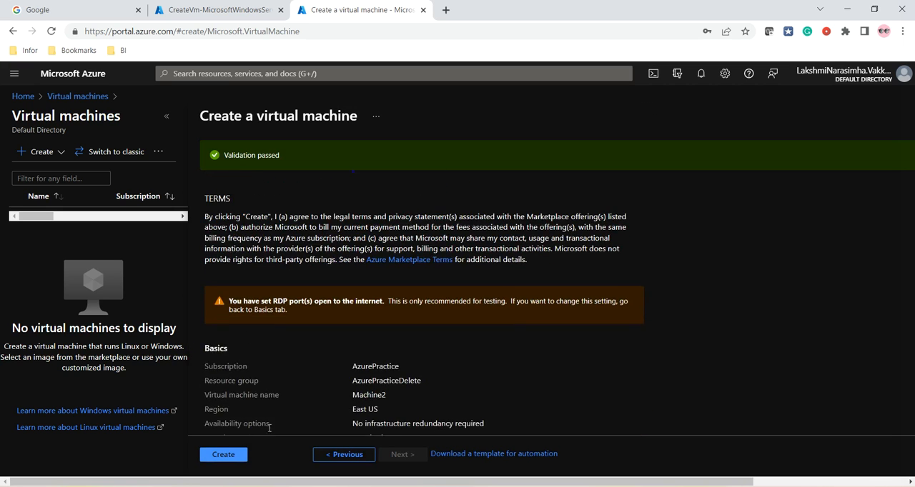
click(223, 456)
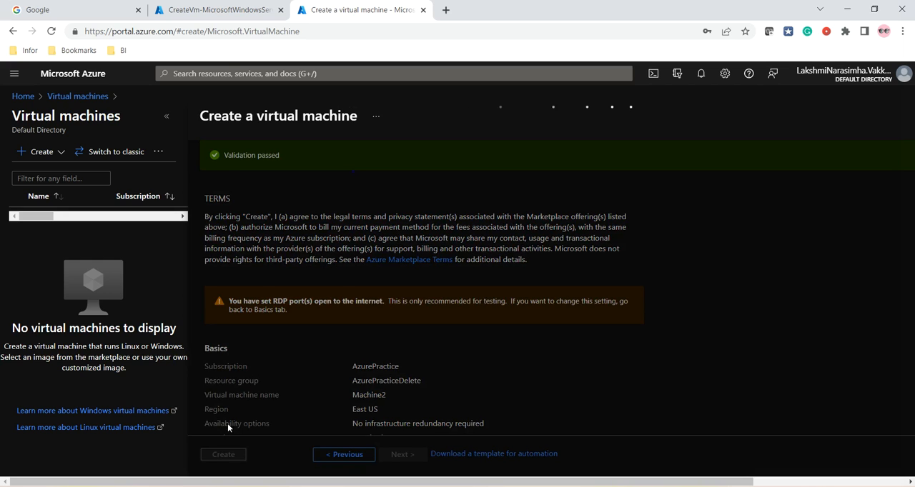
Return to Machine1's deployment, check the portal notifications, and open the Machine1 resource
click(197, 12)
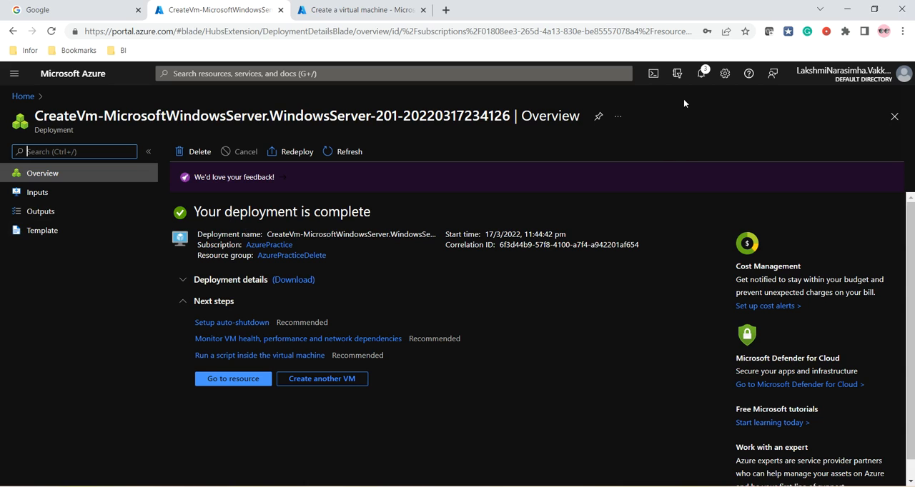
click(701, 73)
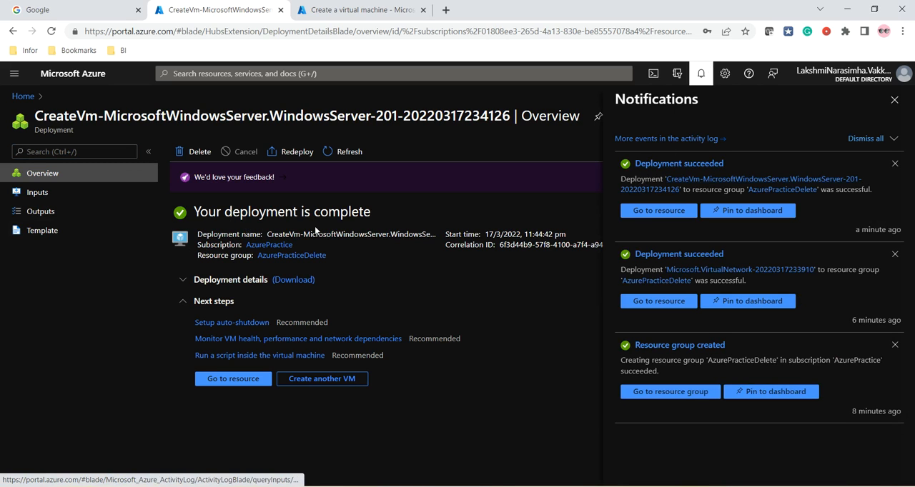
click(230, 380)
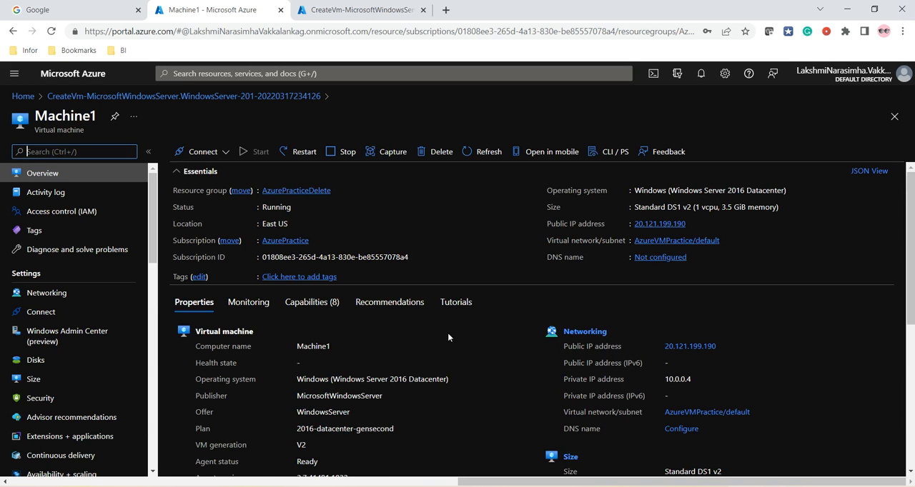
Download Machine1's RDP connection file to the Desktop with the file name Machine1
click(202, 151)
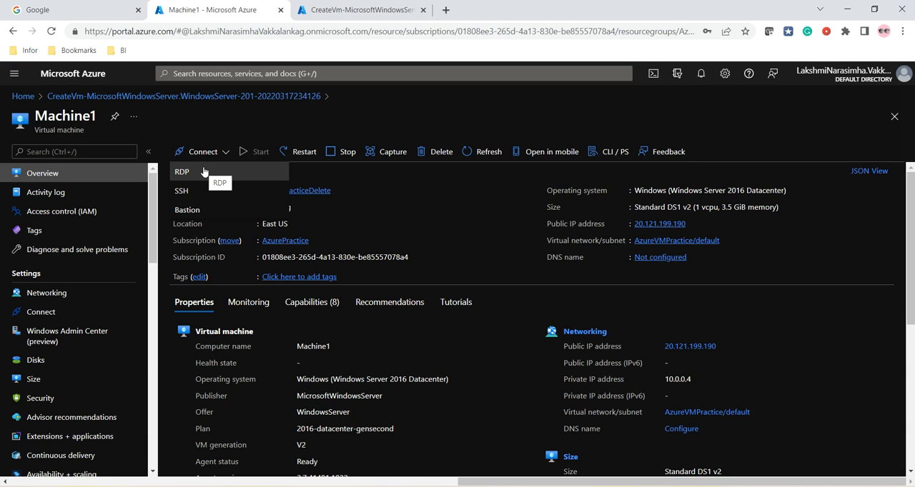
click(204, 172)
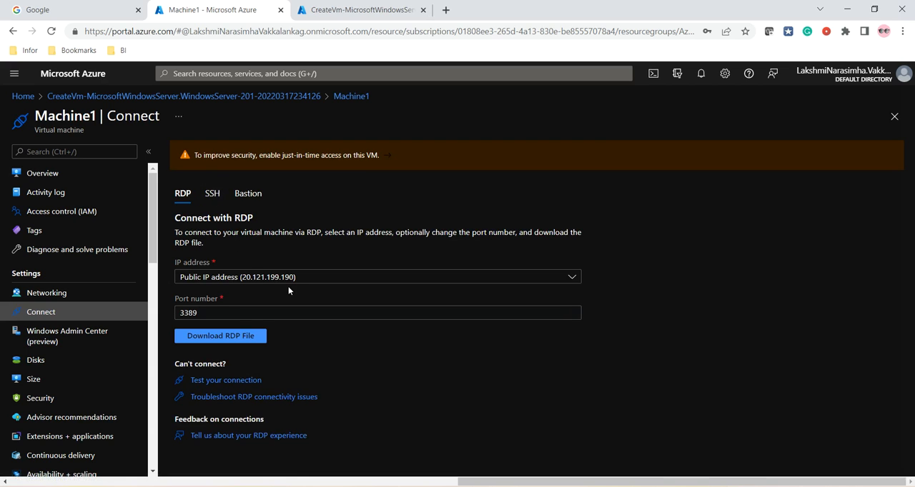
click(221, 343)
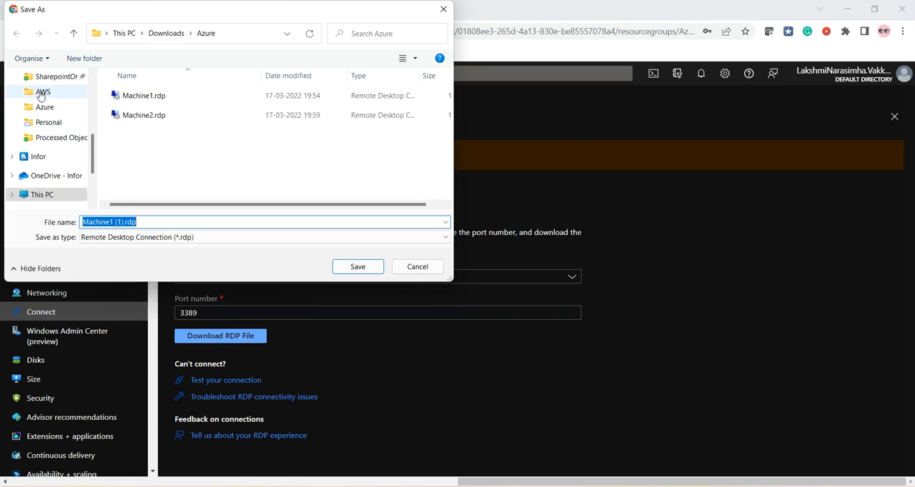
click(41, 92)
scroll(82, 115, up, 2)
scroll(86, 111, up, 5)
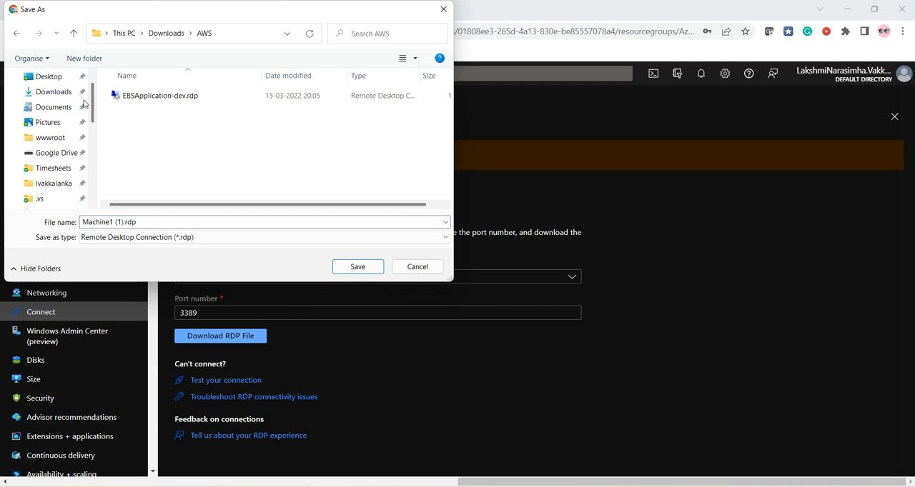
click(48, 98)
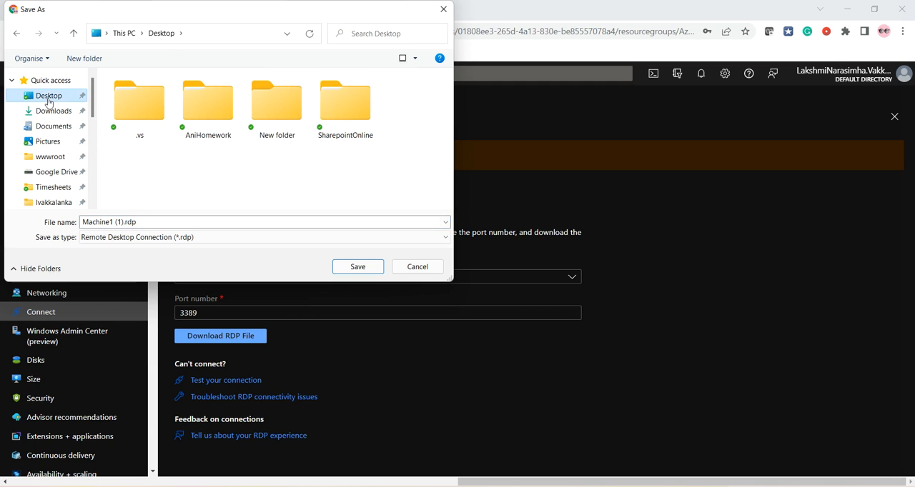
click(152, 222)
text(Machine1)
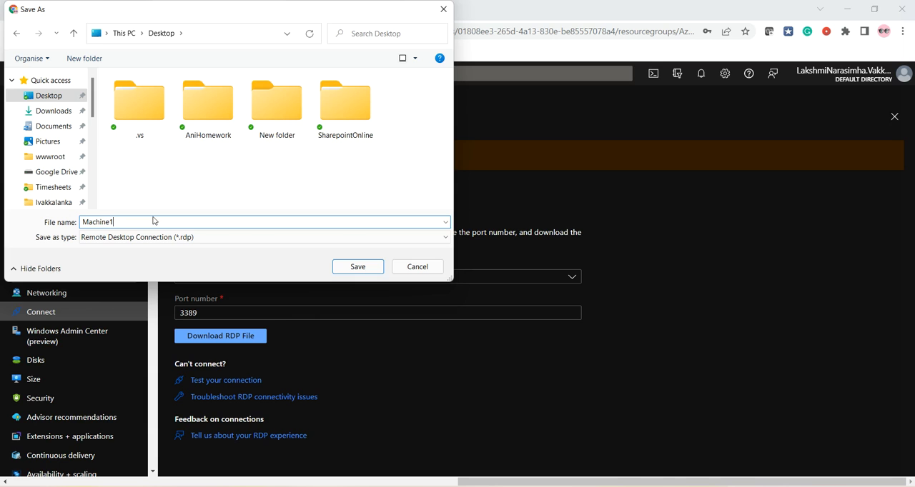
click(363, 269)
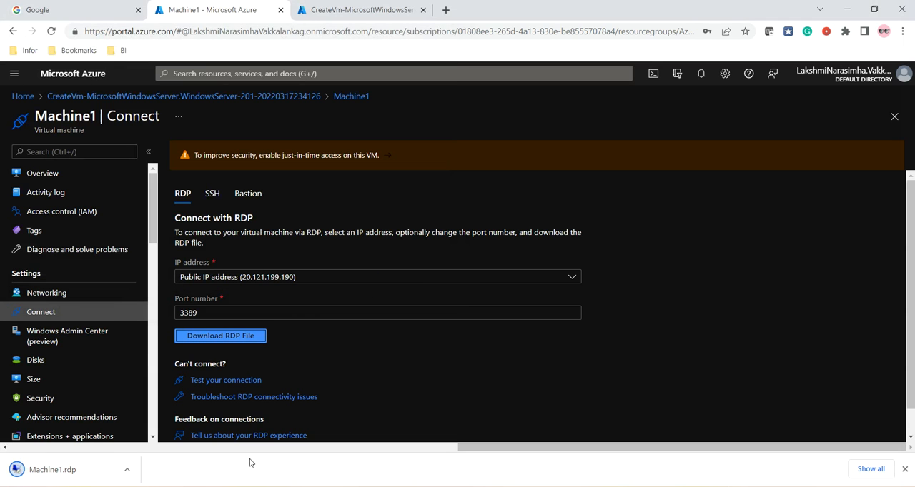
Check the progress of Machine2's deployment and return to Machine1's connection page
click(342, 7)
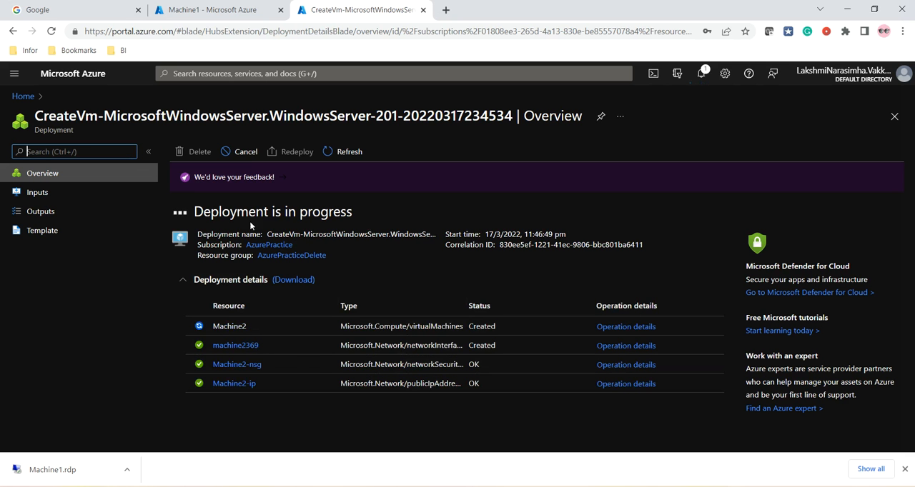
click(209, 15)
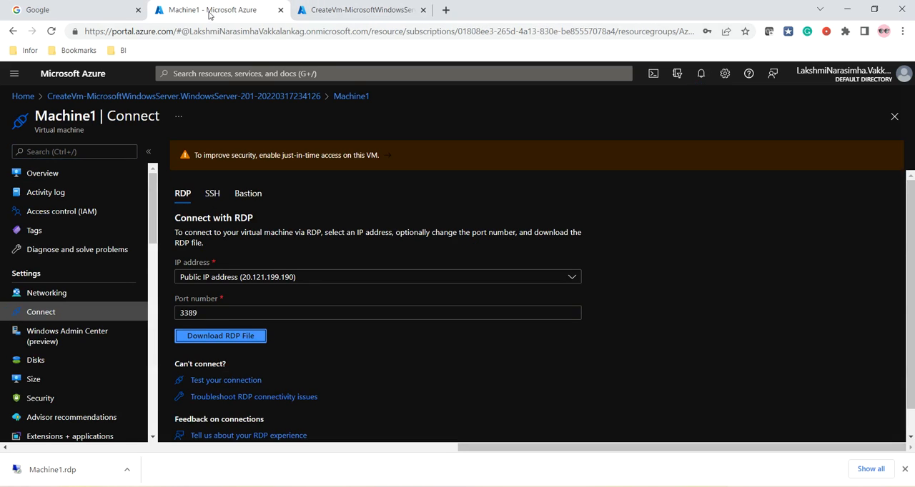
click(351, 14)
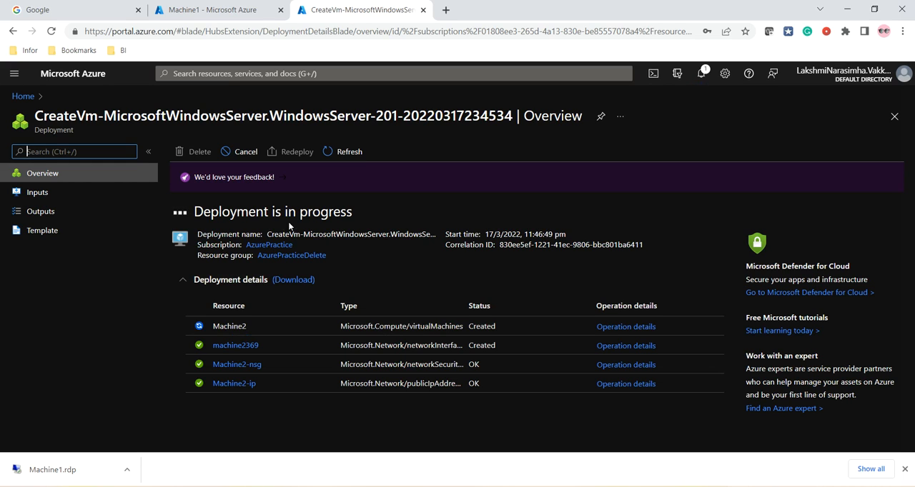
click(199, 10)
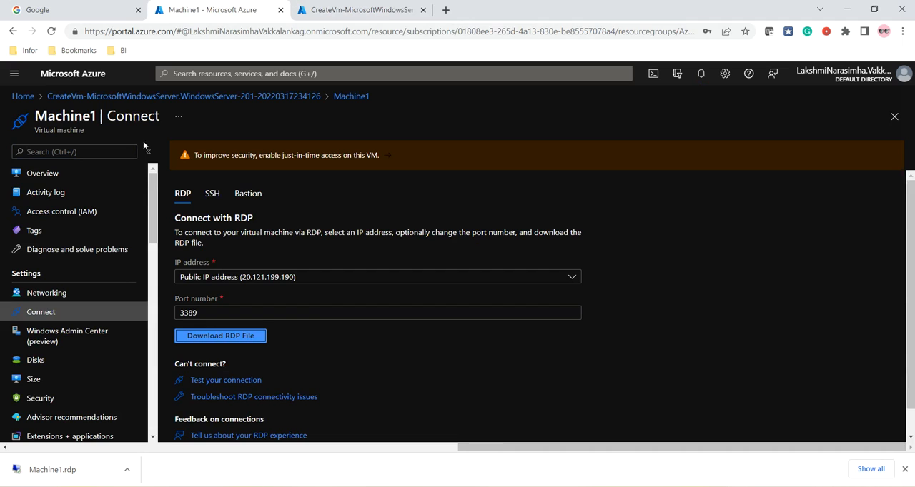
Open the downloaded Machine1.rdp file, accept the connection, and choose to sign in with a different account
click(57, 470)
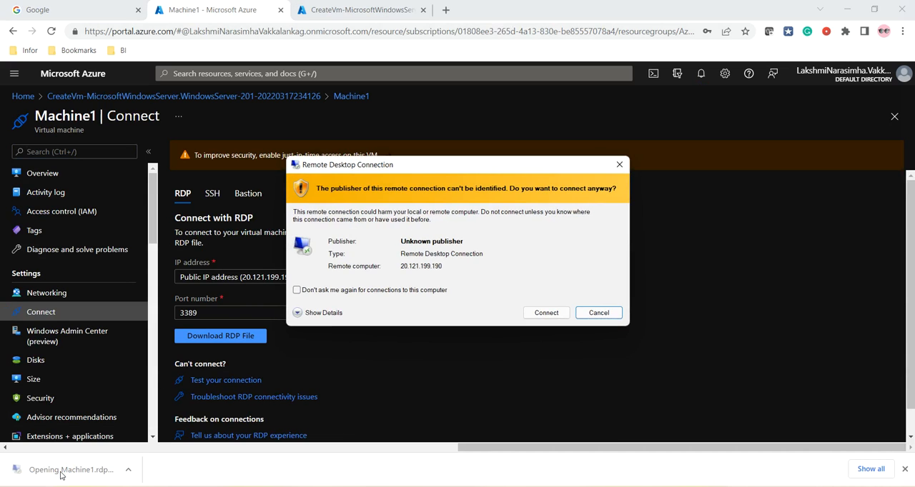
click(545, 315)
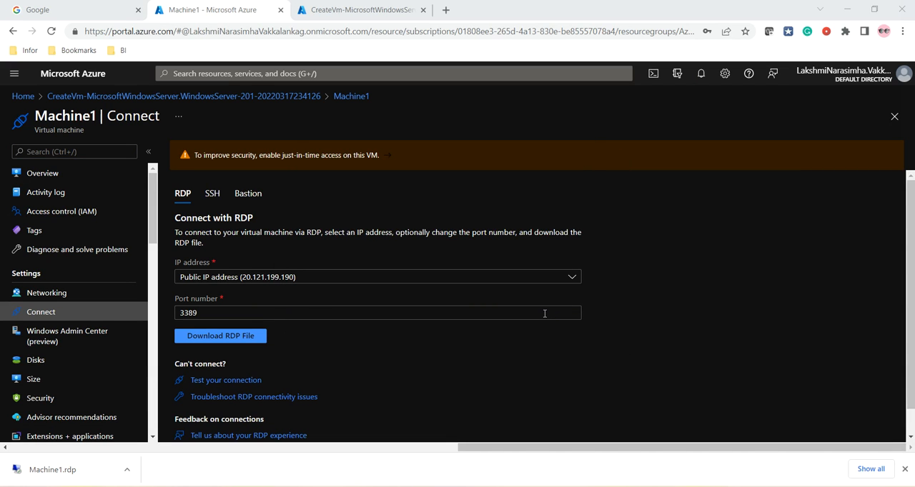
click(395, 315)
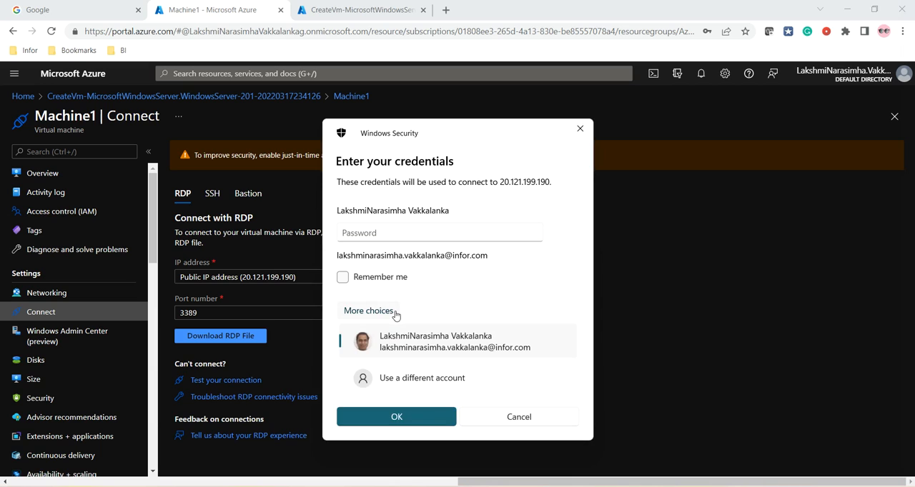
click(398, 384)
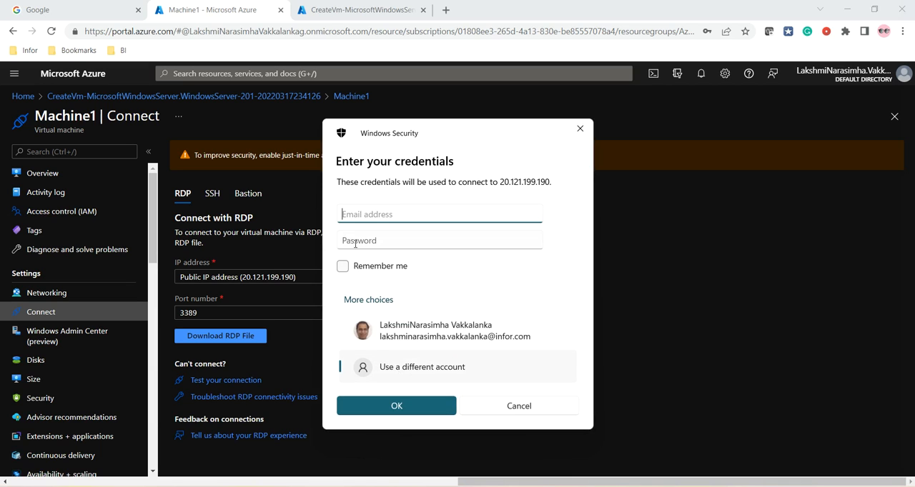
Sign in to Machine1 with the administrator username and account password, remember the credentials, and accept the untrusted certificate
text(murthy123)
key(Tab)
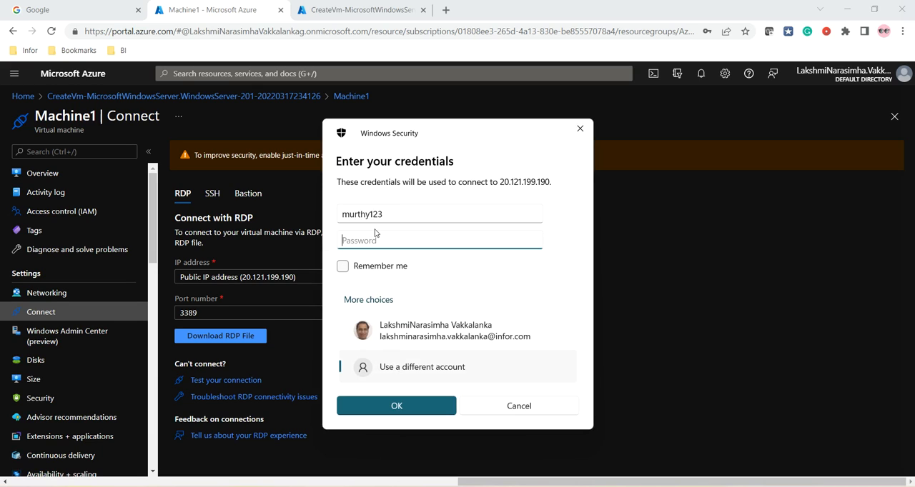
text(*******************)
click(343, 267)
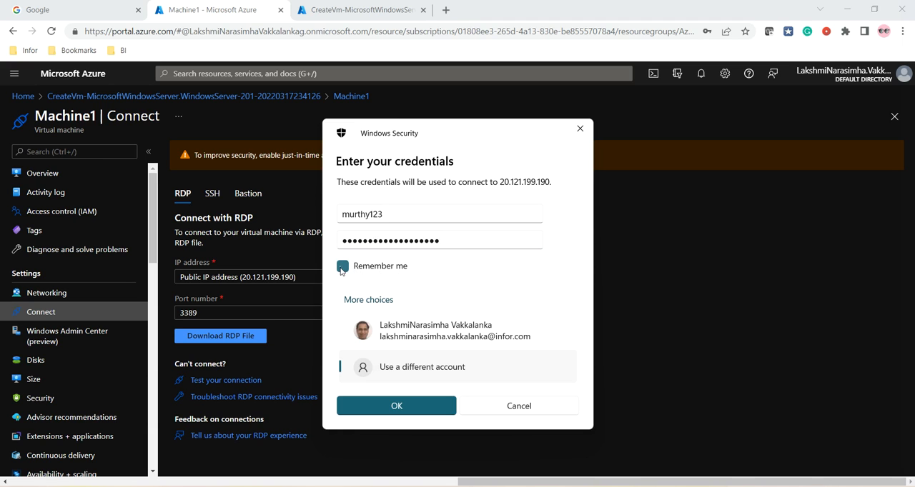
click(403, 402)
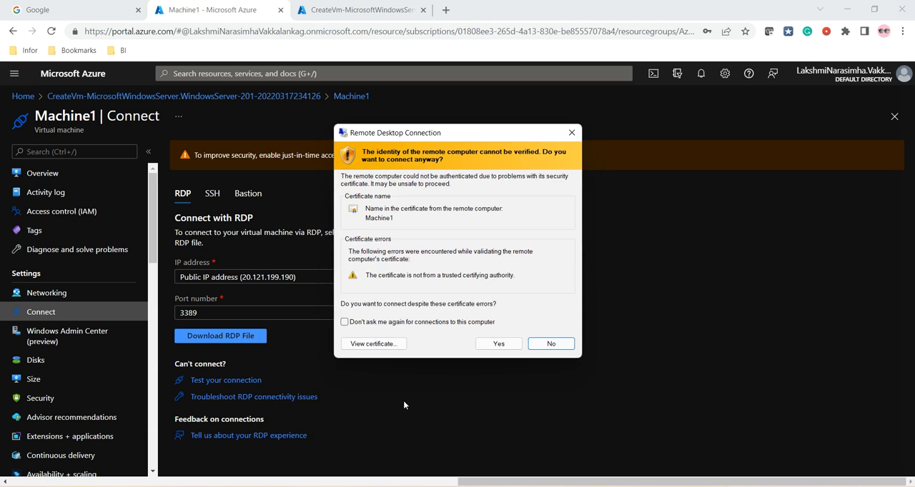
click(496, 343)
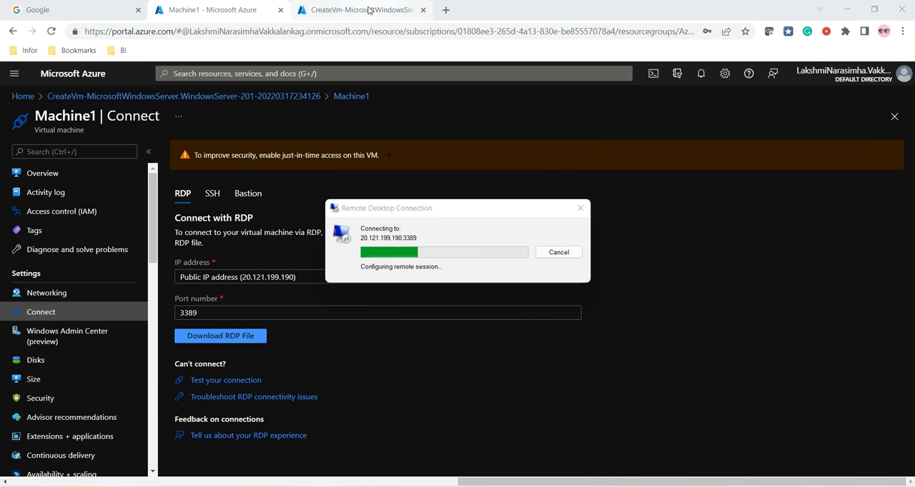
Open the Machine2 resource from its deployment and select its private IP address, minimizing the Machine1 remote session
click(368, 9)
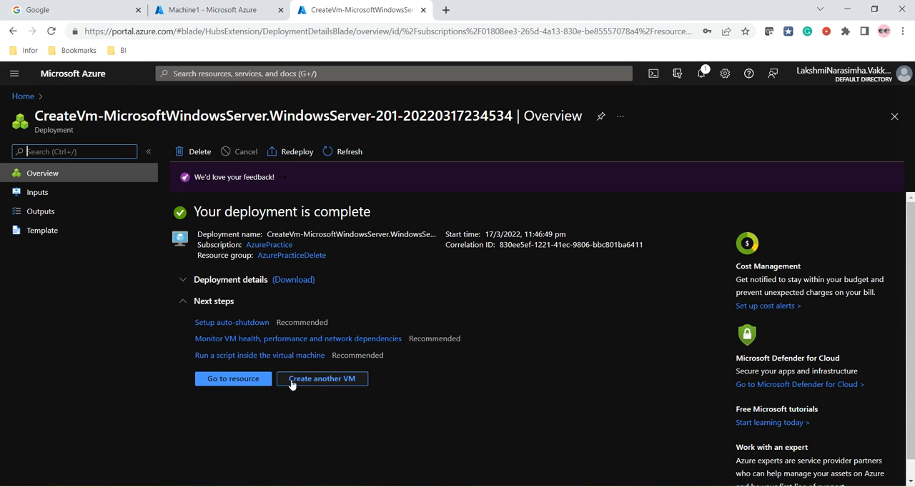
click(234, 380)
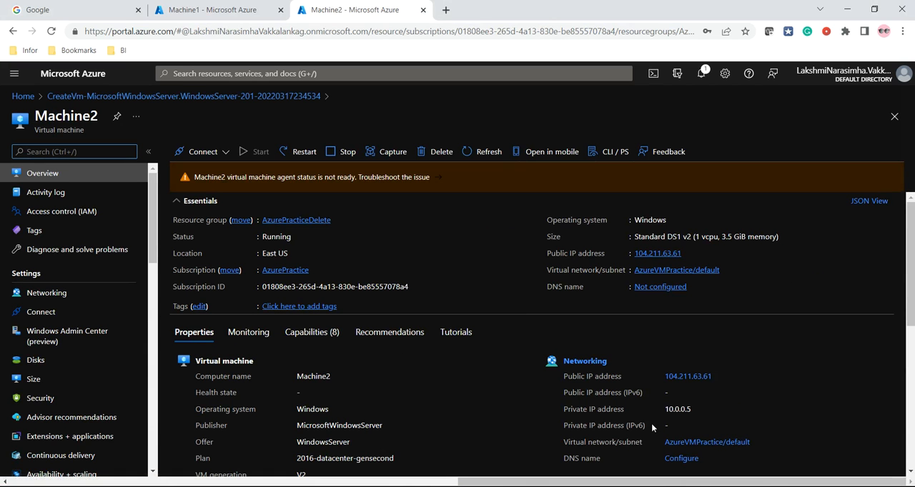
drag(664, 409, 702, 408)
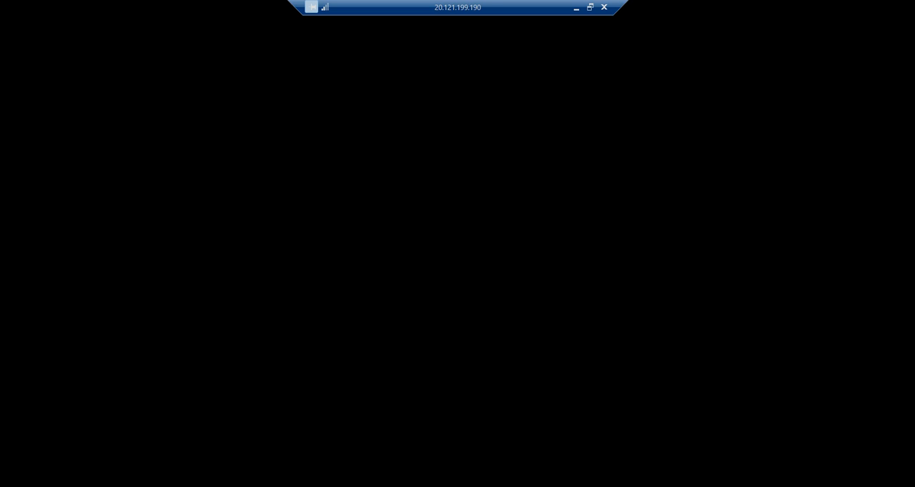
click(576, 9)
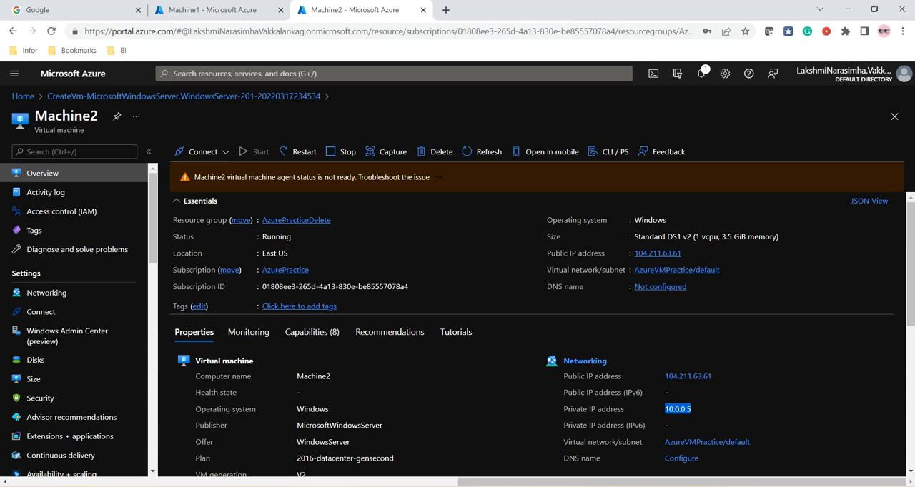
Return to Machine1's remote desktop session and dismiss the network discovery prompt
click(561, 484)
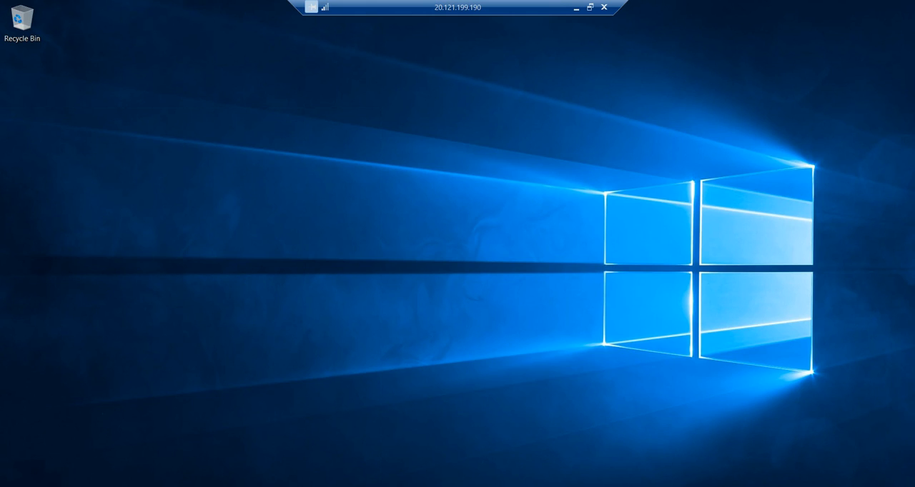
key(super)
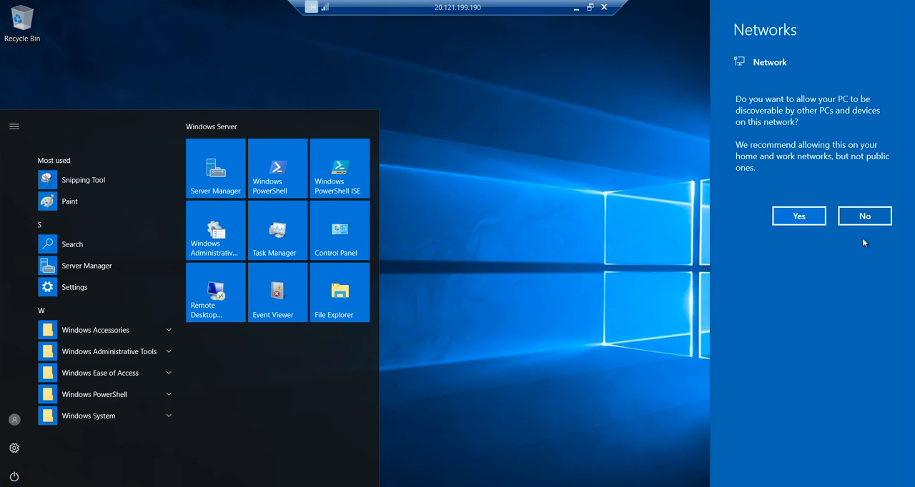
click(635, 235)
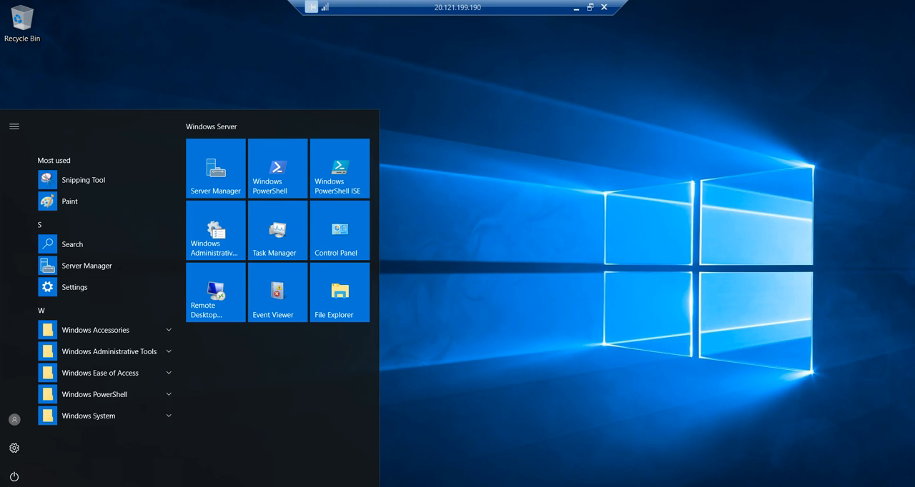
Search for cmd from the Start screen of Machine1
click(13, 486)
click(13, 486)
click(13, 486)
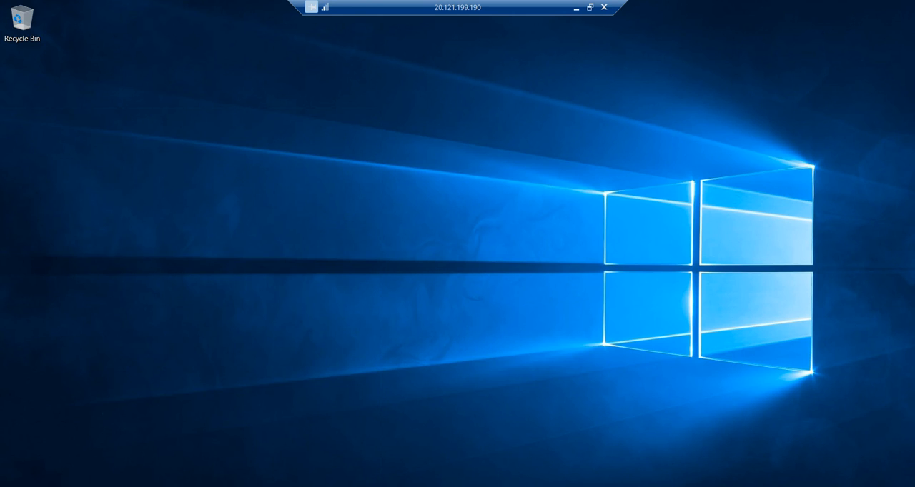
click(13, 486)
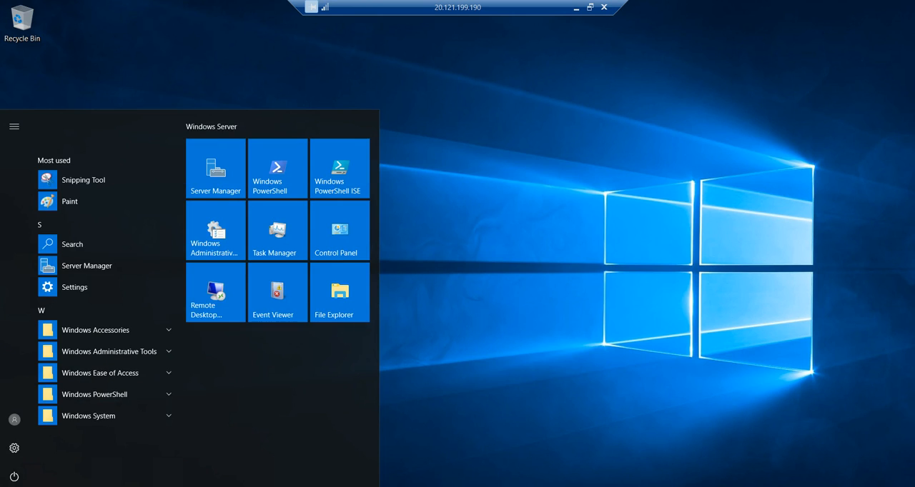
text(s)
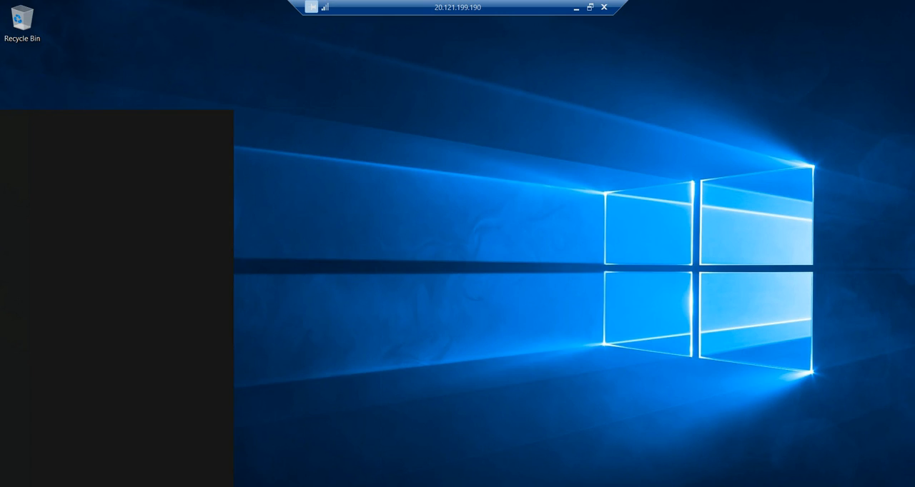
text(cm)
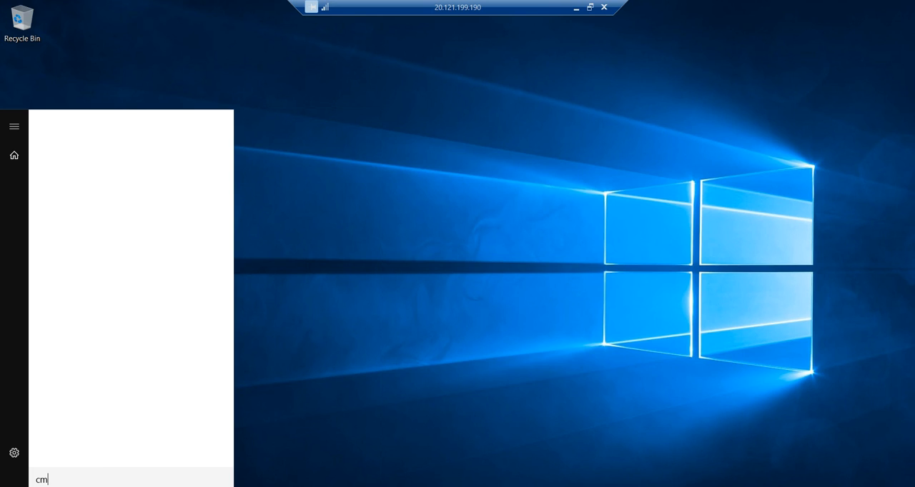
text(d)
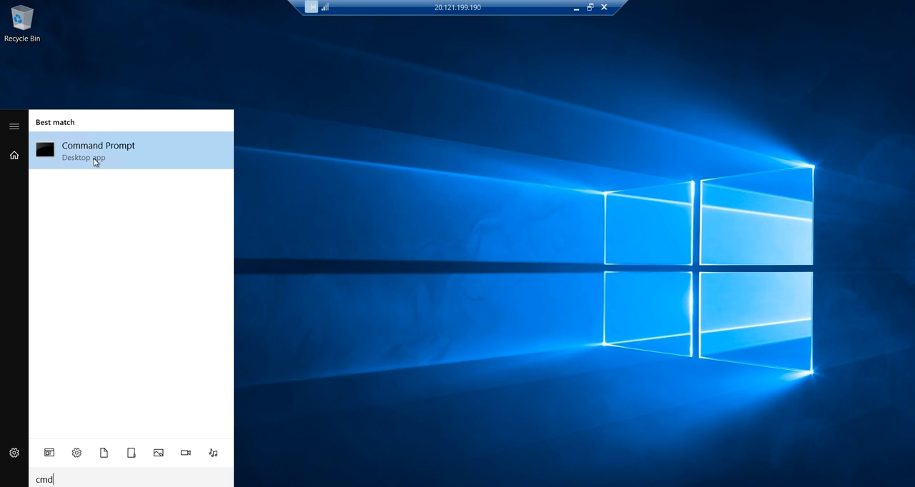
Run Command Prompt as administrator on Machine1 and keep only one of its windows open
right_click(95, 161)
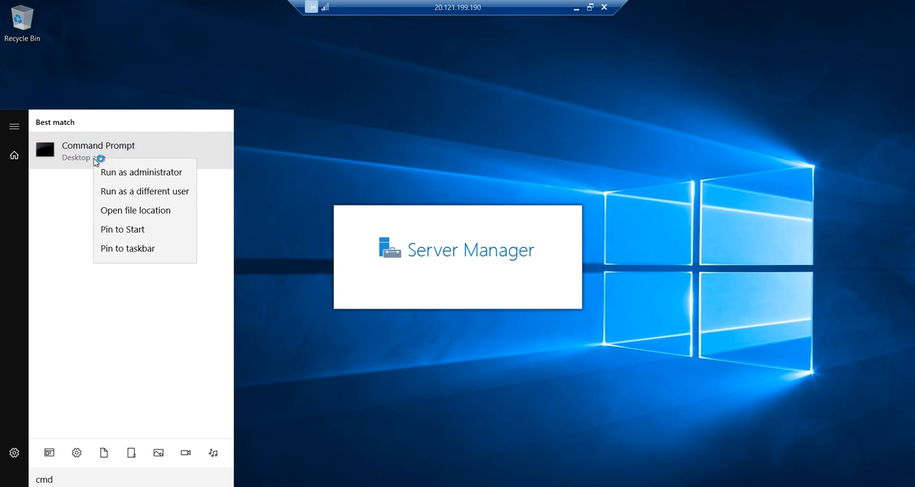
click(149, 195)
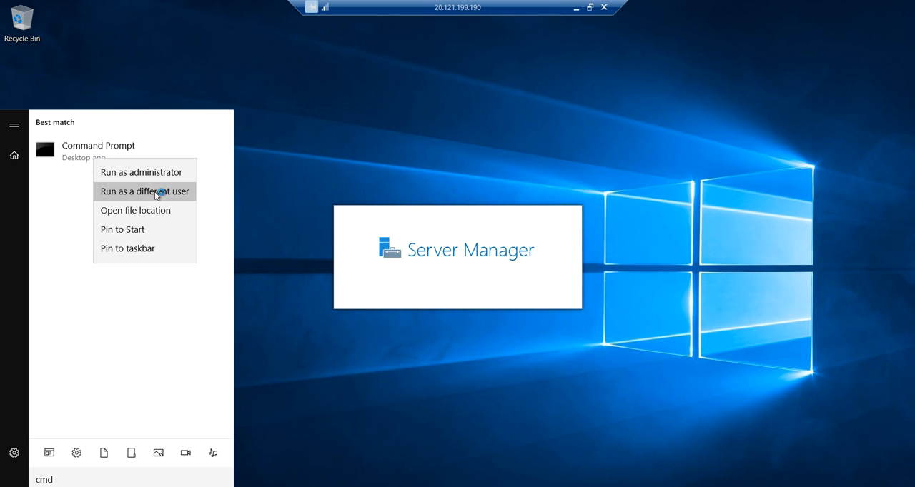
click(170, 174)
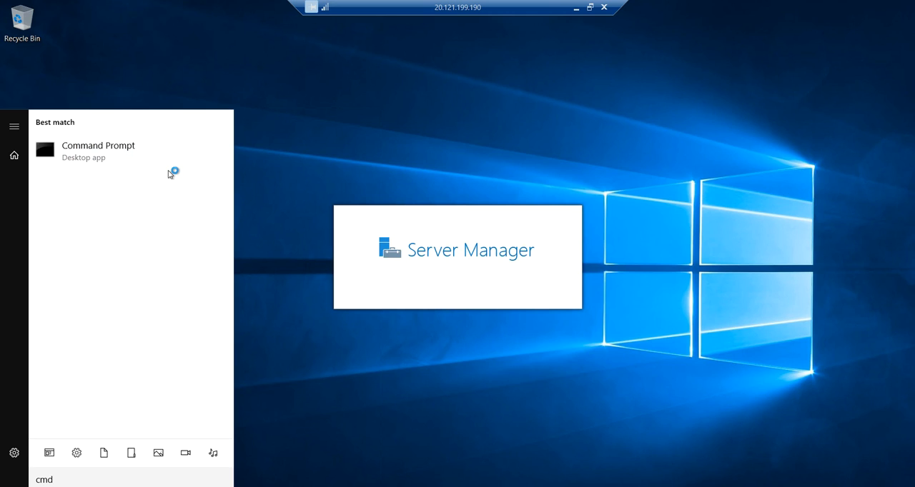
click(78, 155)
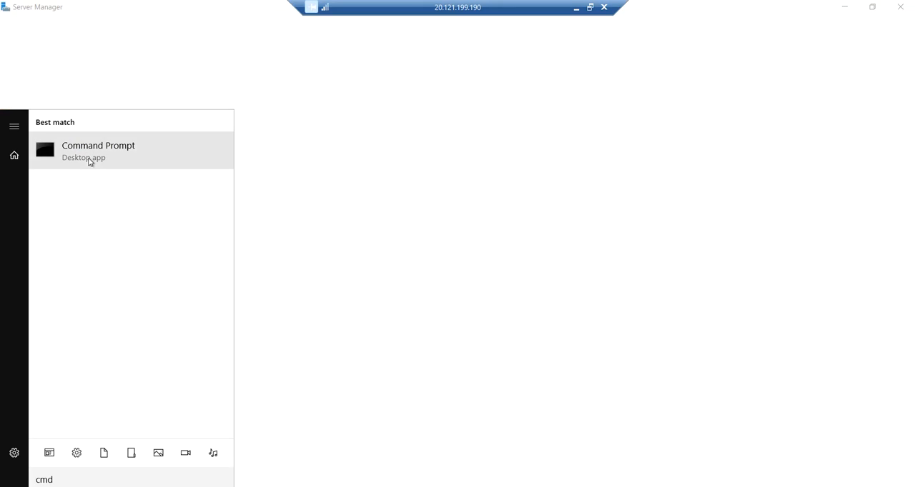
right_click(88, 157)
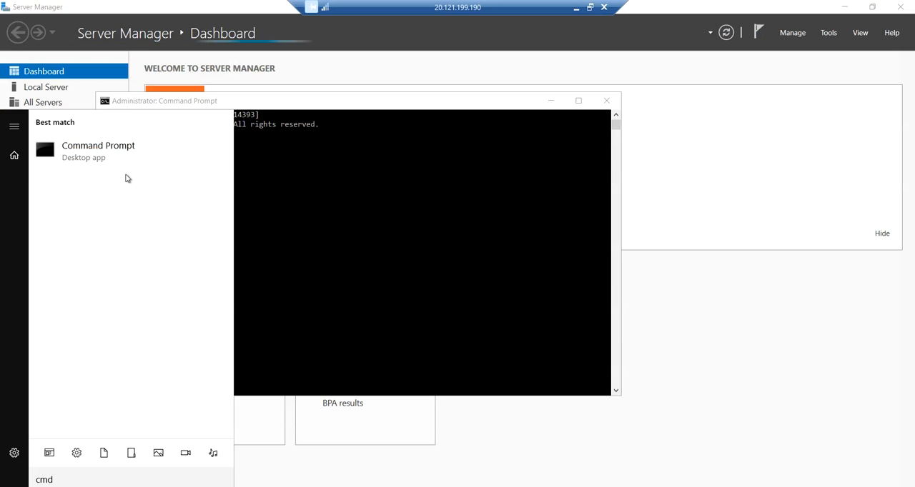
click(127, 174)
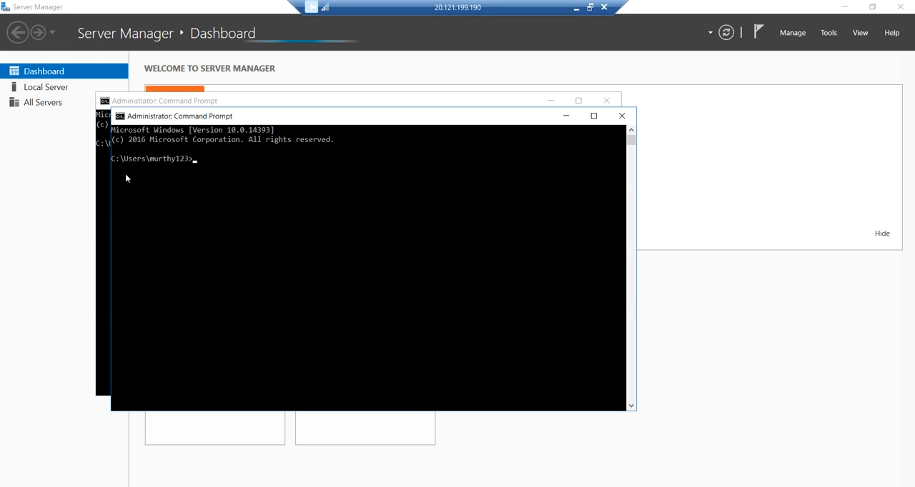
click(605, 103)
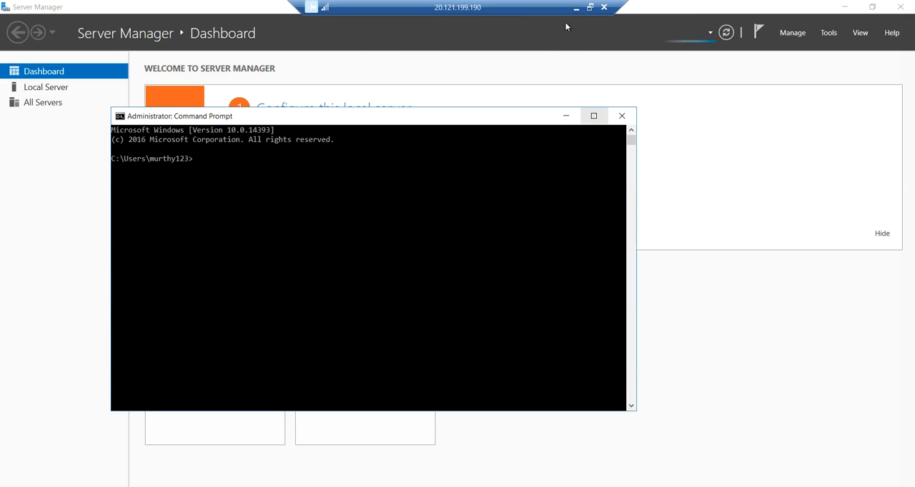
Check Machine2's private IP address in the Azure portal, then ping 10.0.0.5 from Machine1's Command Prompt
click(577, 8)
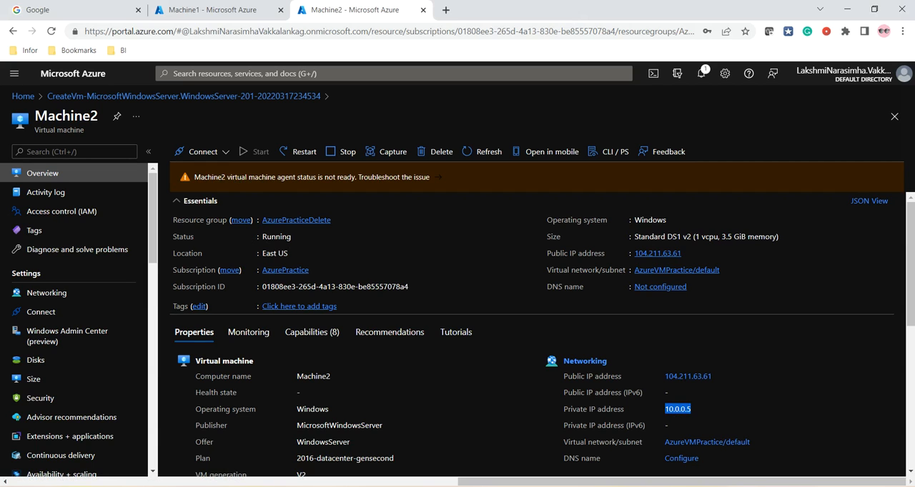
key(alt+Tab)
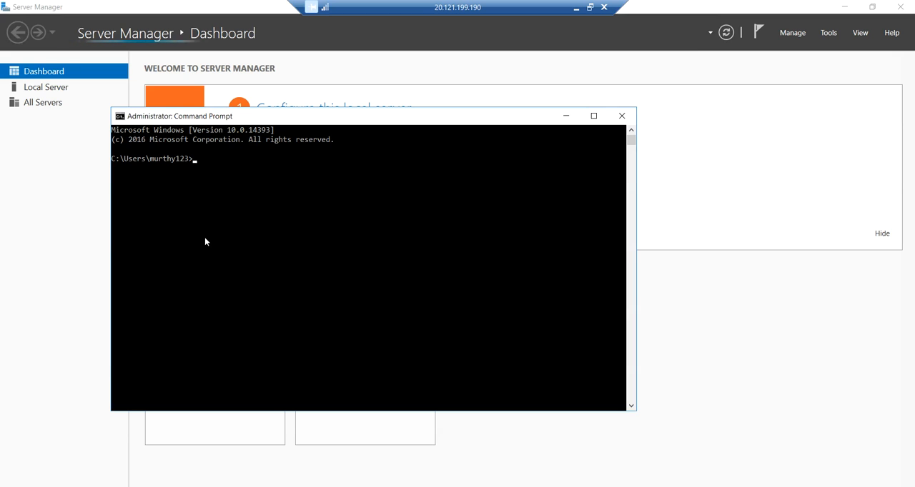
text(ping )
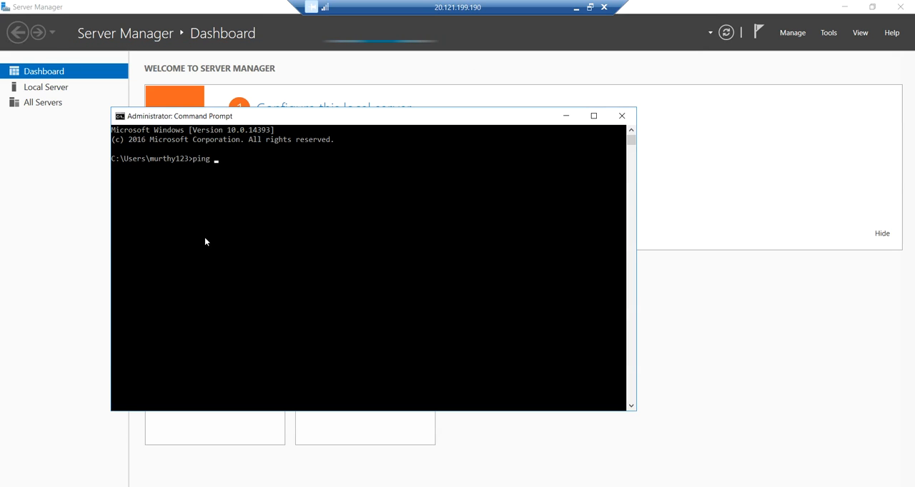
text(10.0)
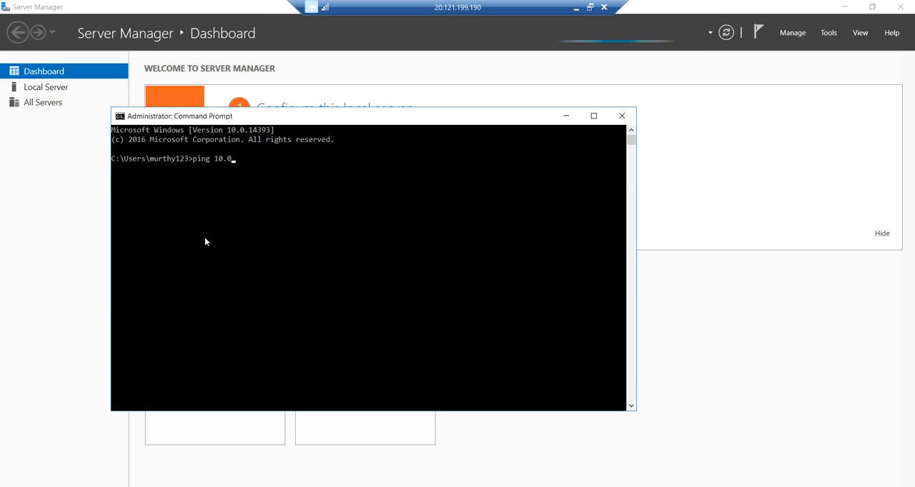
text(.0.5)
key(Return)
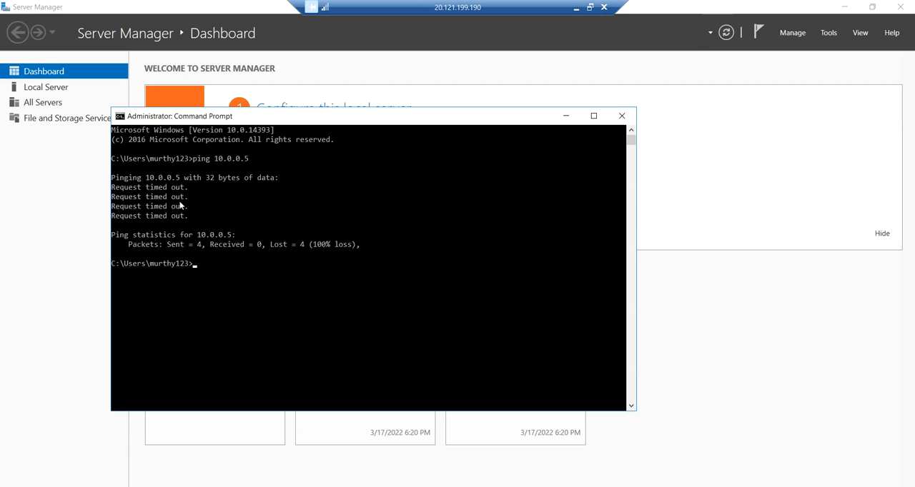
Download Machine2's RDP file to the Desktop as Machine2.rdp from the Azure portal and start the remote connection despite the unknown publisher
click(576, 8)
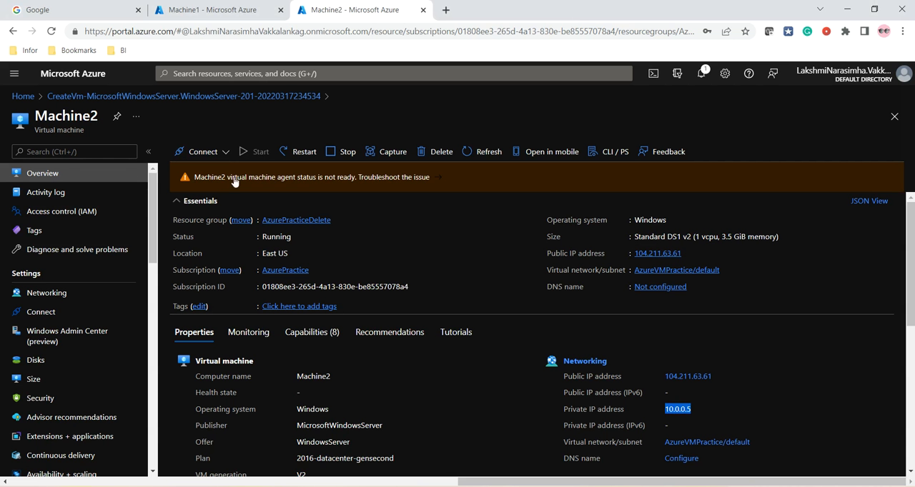
click(203, 152)
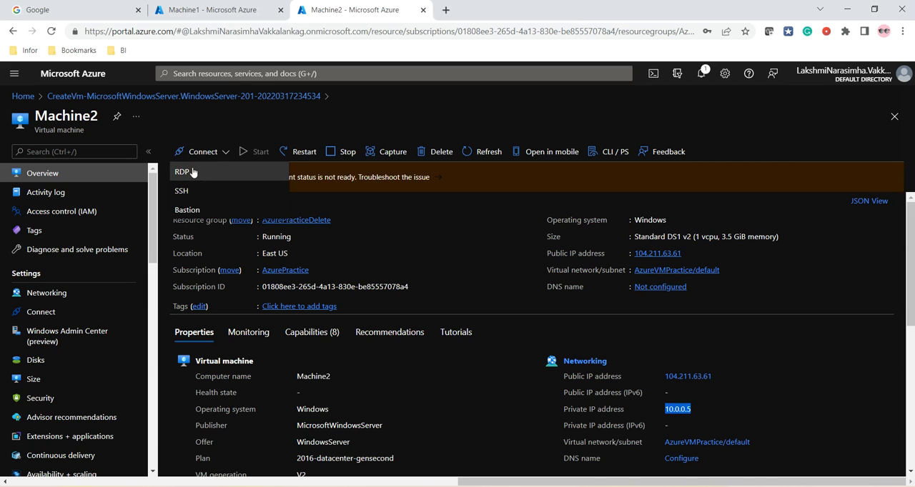
click(192, 171)
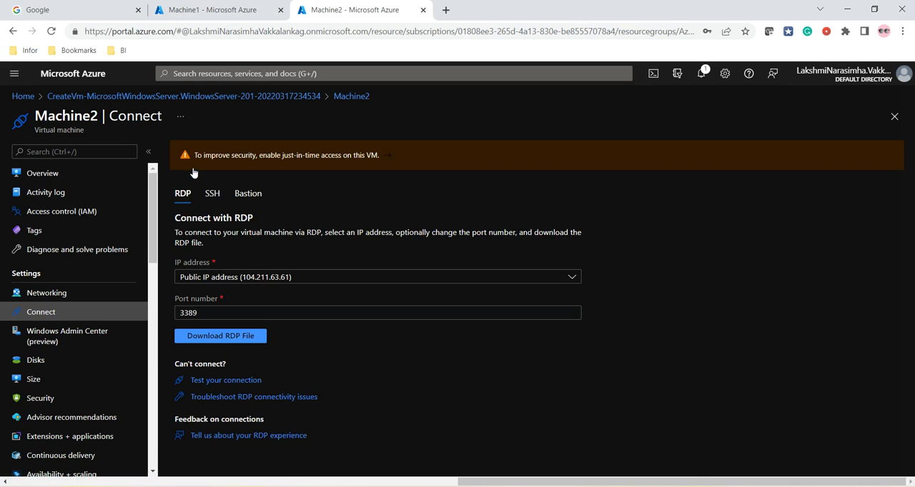
click(230, 339)
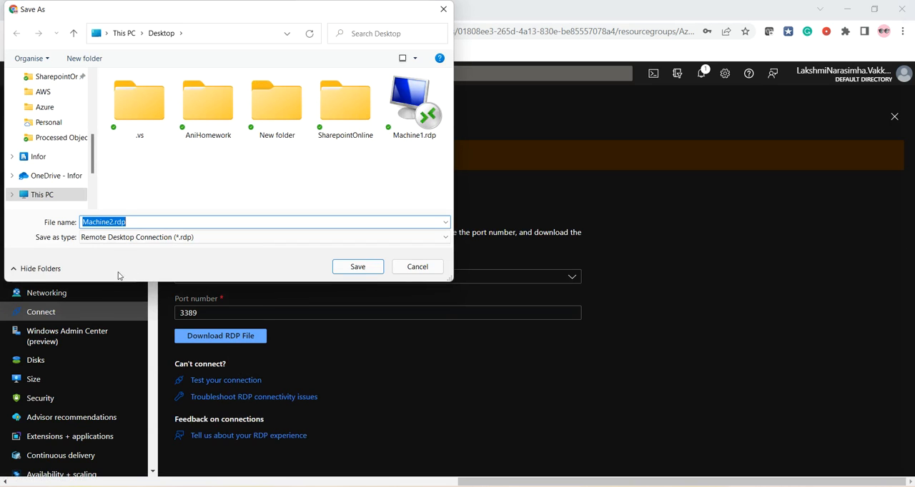
click(358, 267)
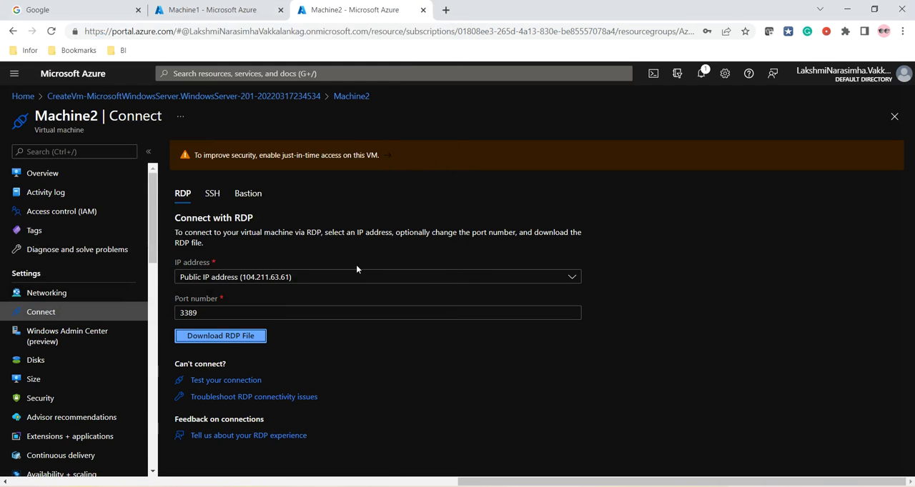
click(52, 470)
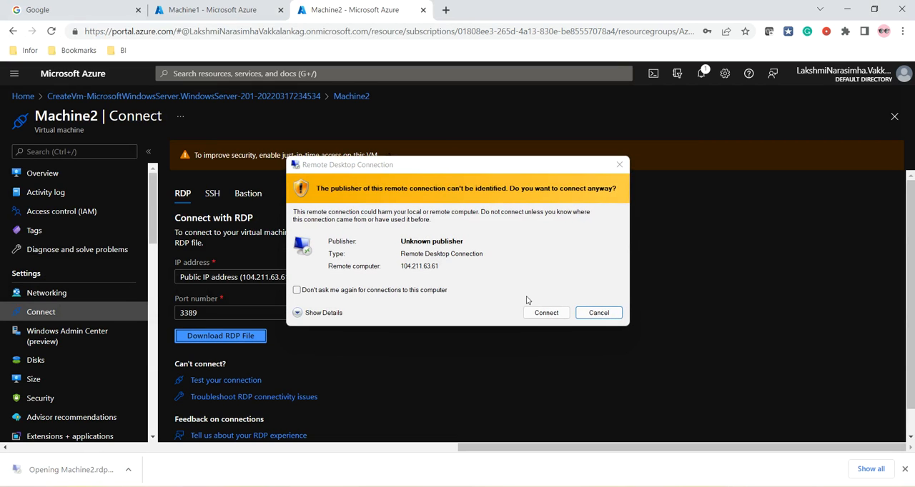
click(545, 312)
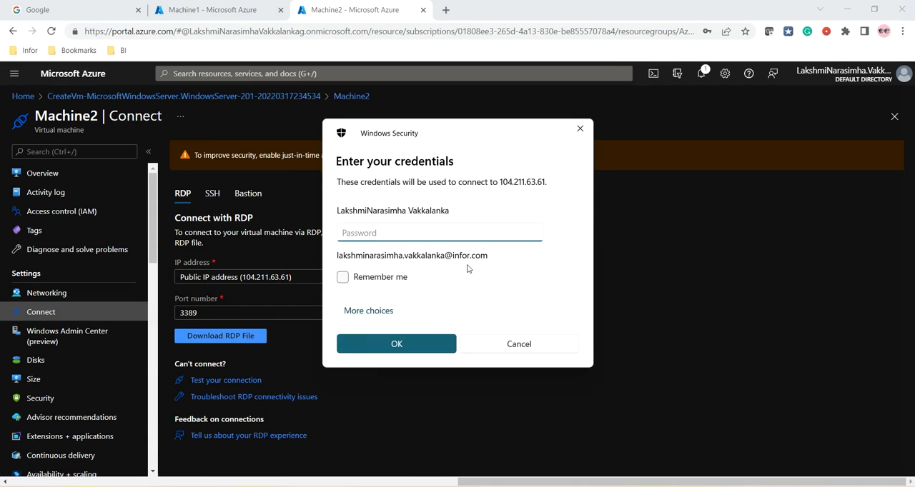
Sign in to Machine2 with a different account using the administrator username and account password, and accept the untrusted certificate
click(379, 313)
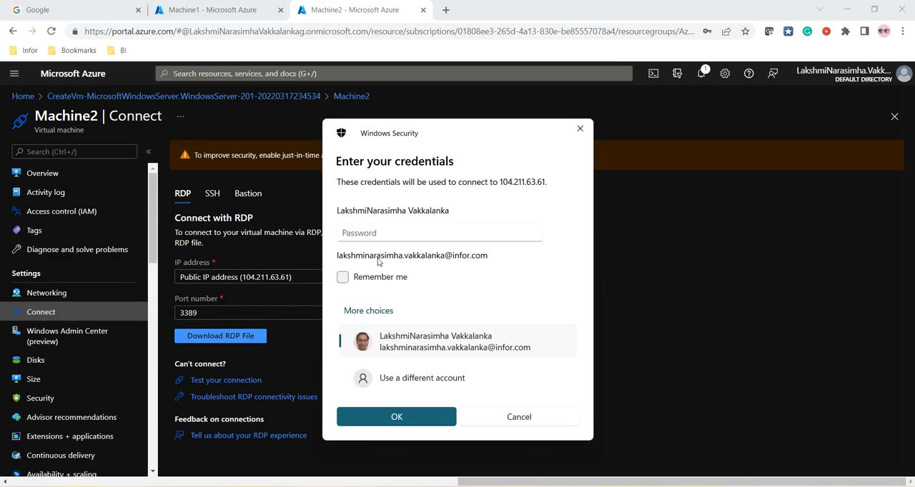
click(410, 384)
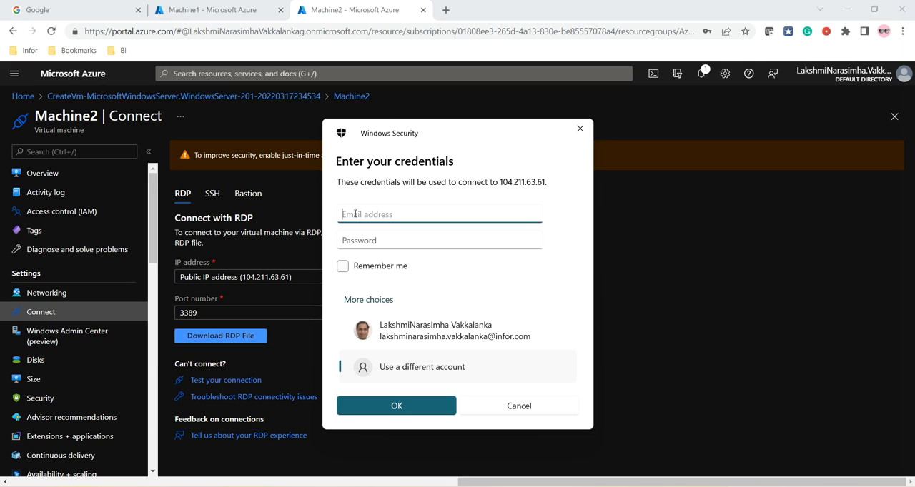
text(murthy123)
key(Tab)
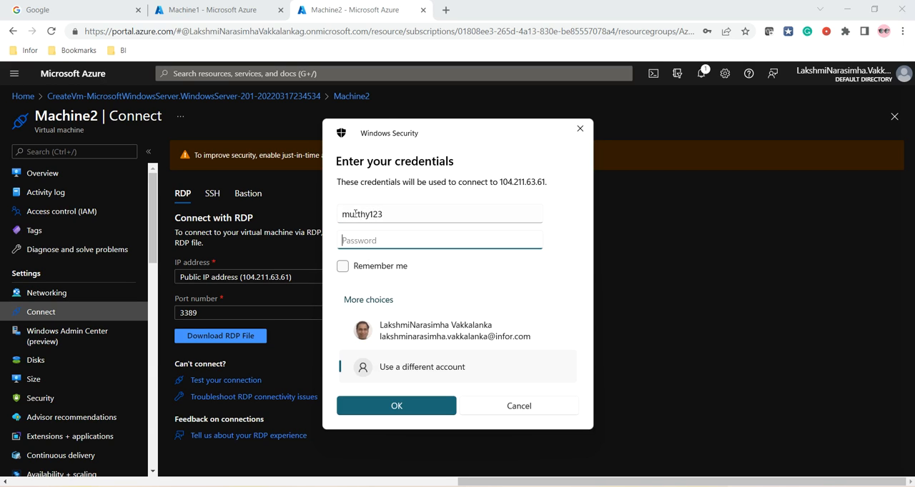
text(*******************)
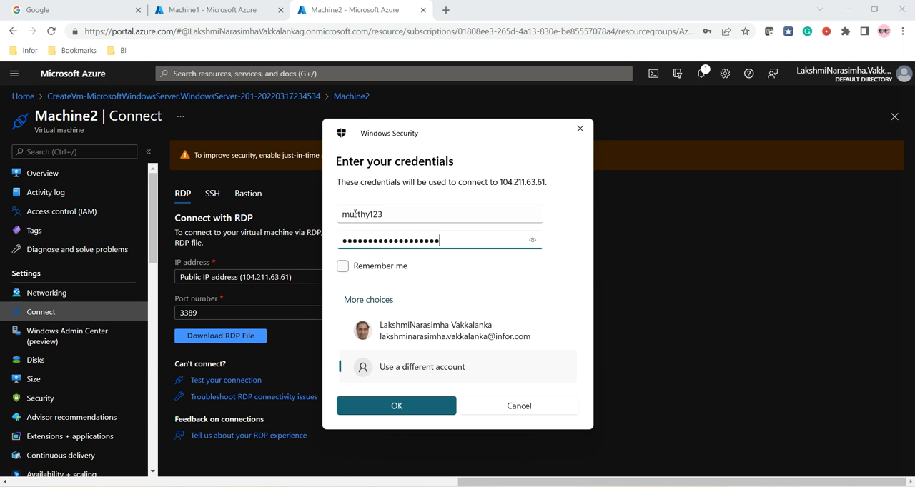
click(397, 405)
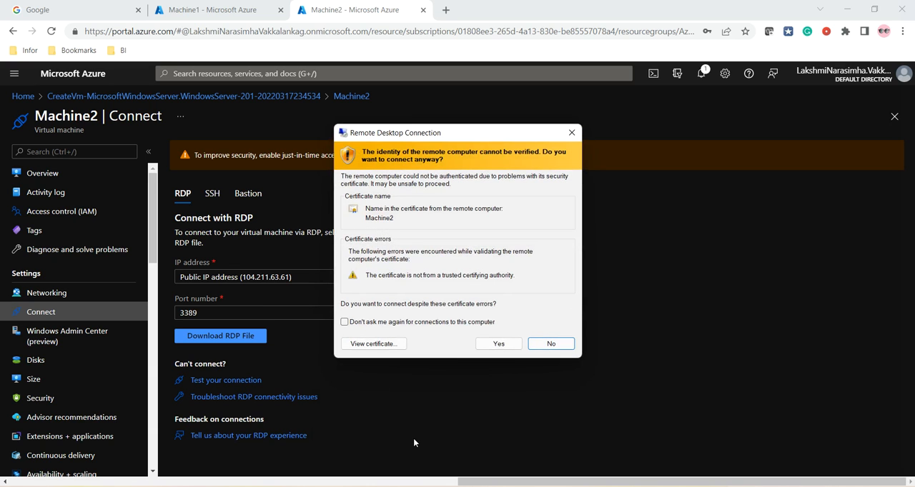
click(499, 344)
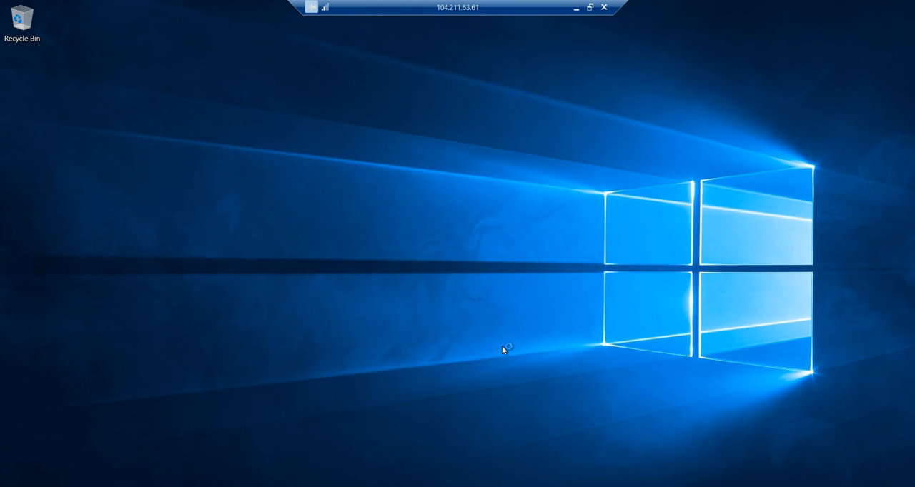
Decline network discovery on Machine2 and return to its desktop
key(super)
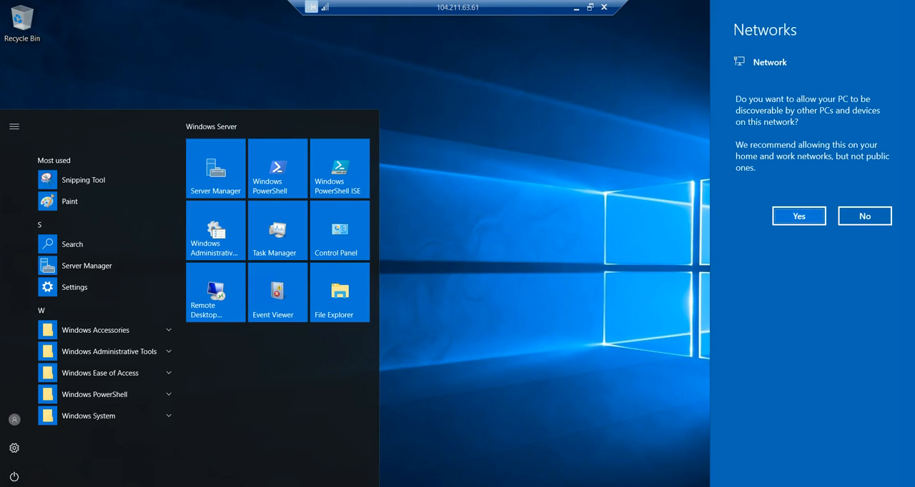
click(866, 217)
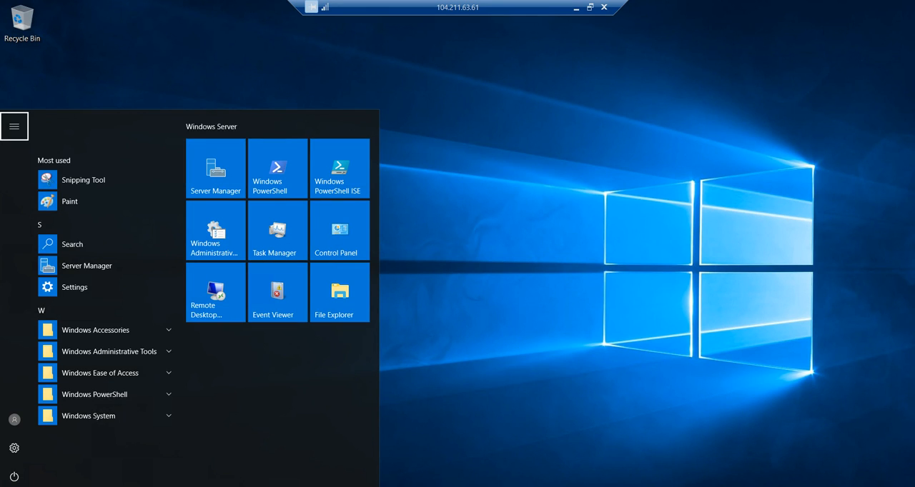
key(Escape)
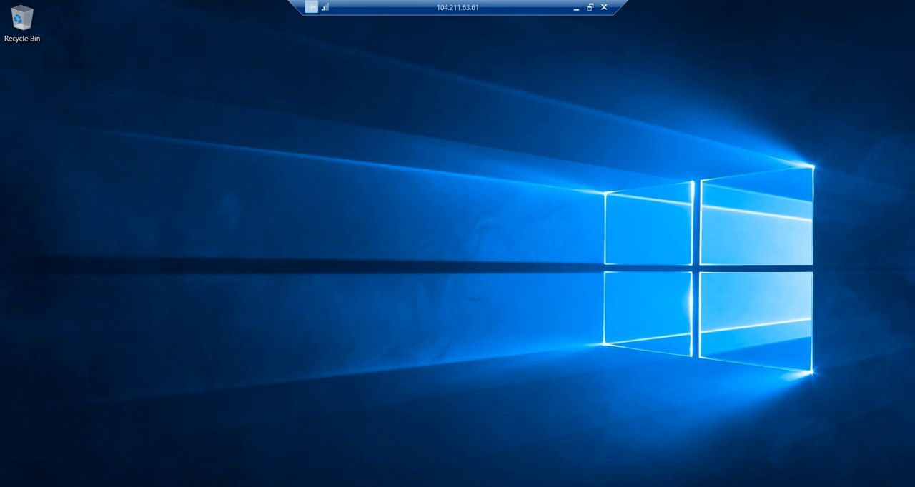
Search for fire on Machine2 and open Windows Firewall with Advanced Security
key(super)
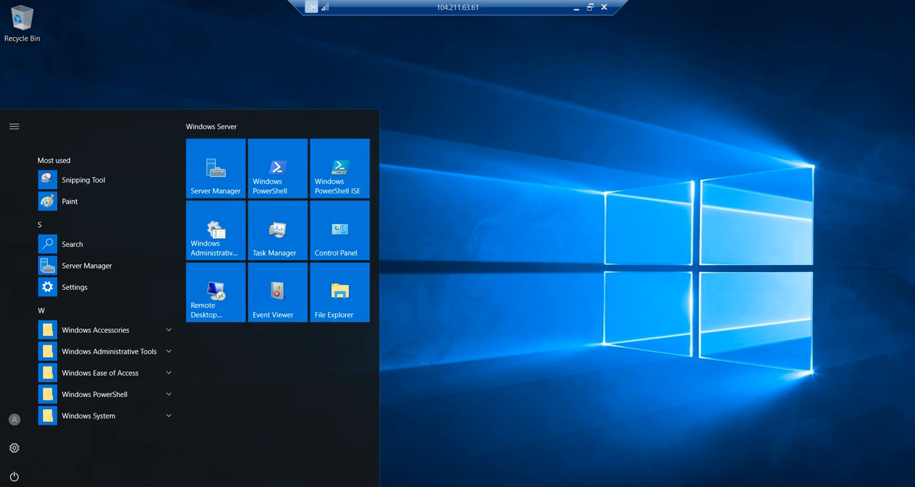
text(s)
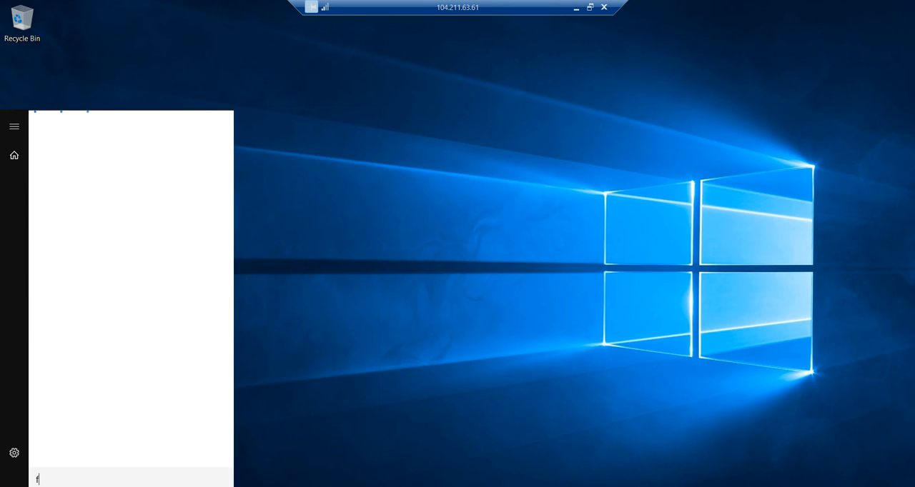
text(ire)
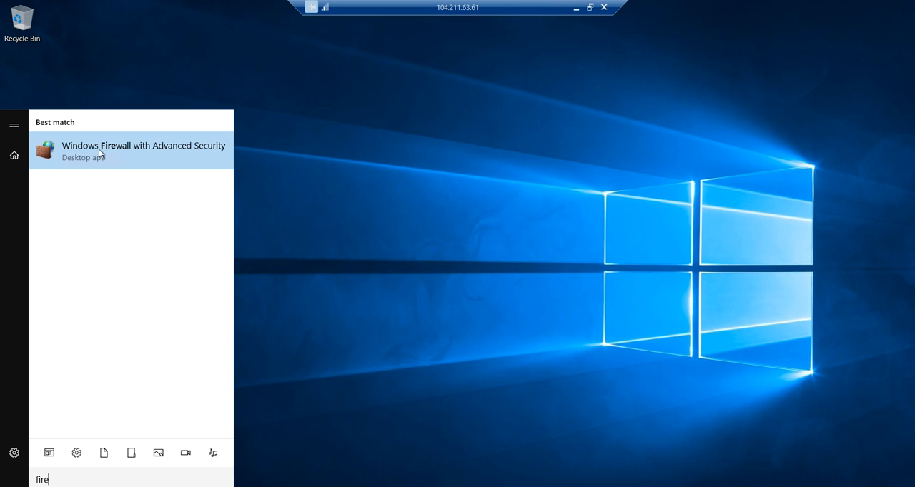
click(99, 150)
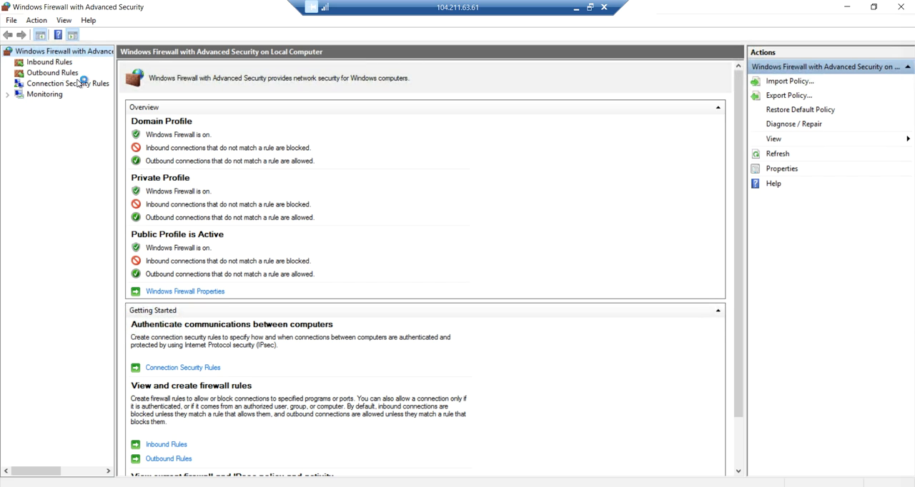
Start a new inbound firewall rule on Machine2 with the Custom rule type and continue to its program settings
click(50, 62)
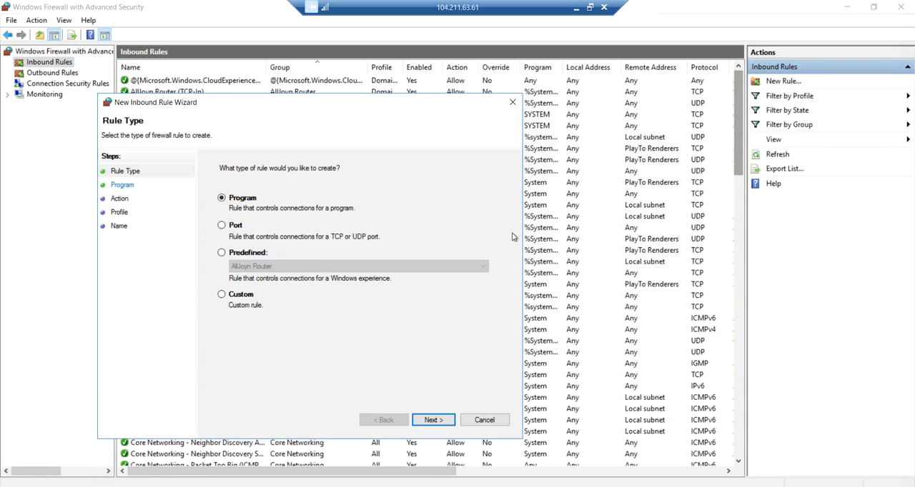
click(222, 295)
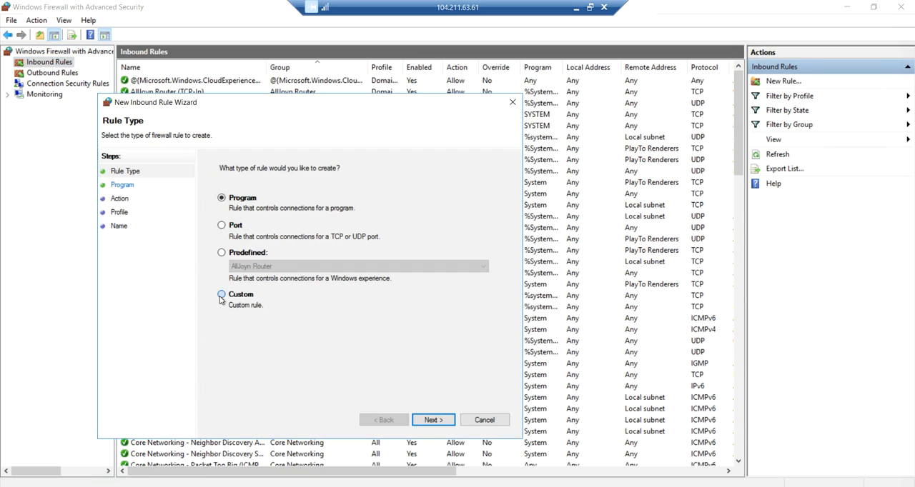
click(433, 420)
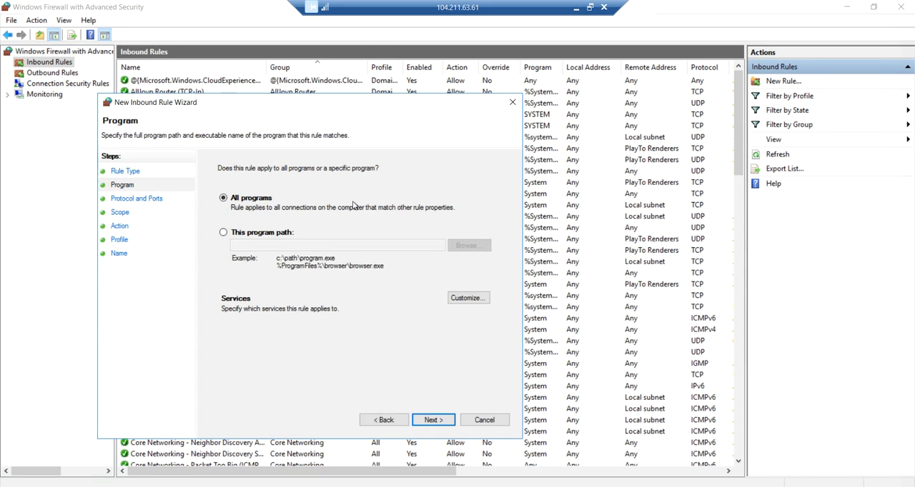
Apply the new inbound rule to all programs, set its protocol type to ICMPv4 and continue to the scope settings
click(440, 423)
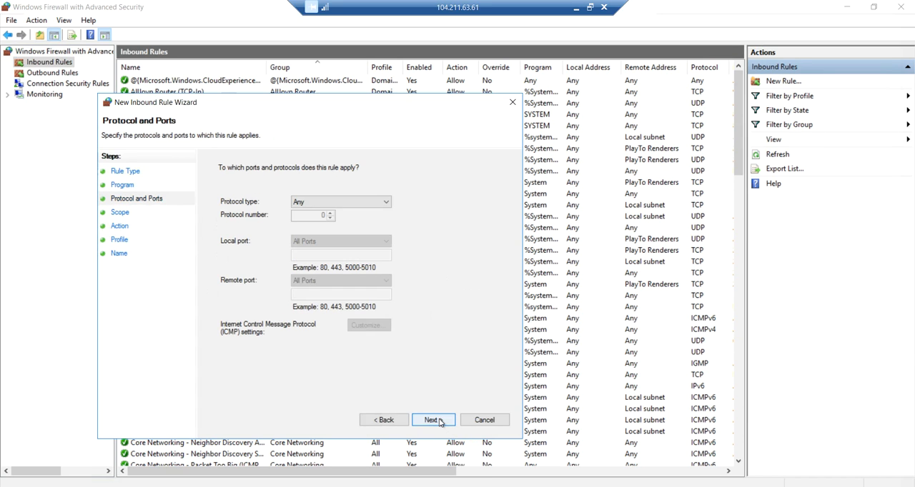
click(326, 205)
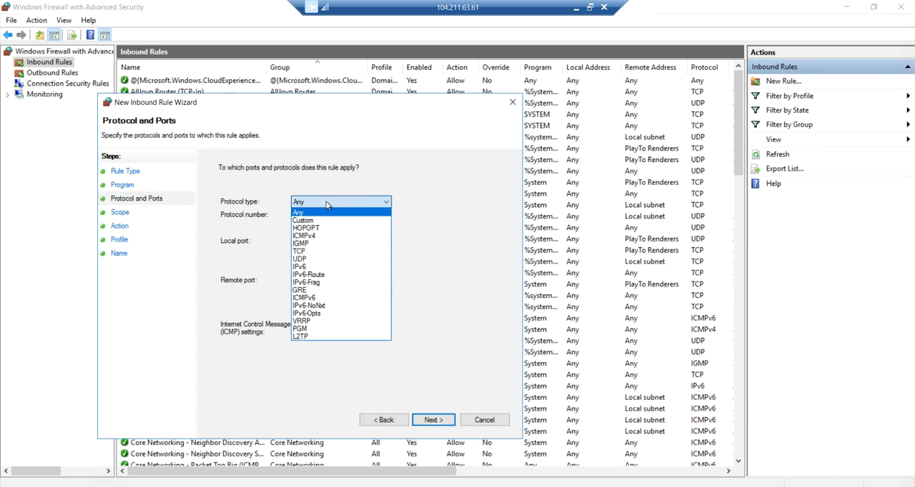
click(307, 237)
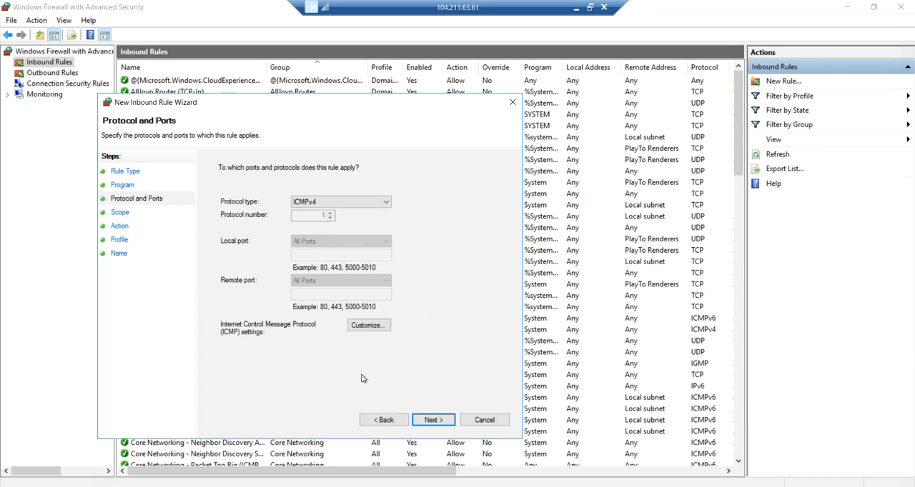
click(432, 420)
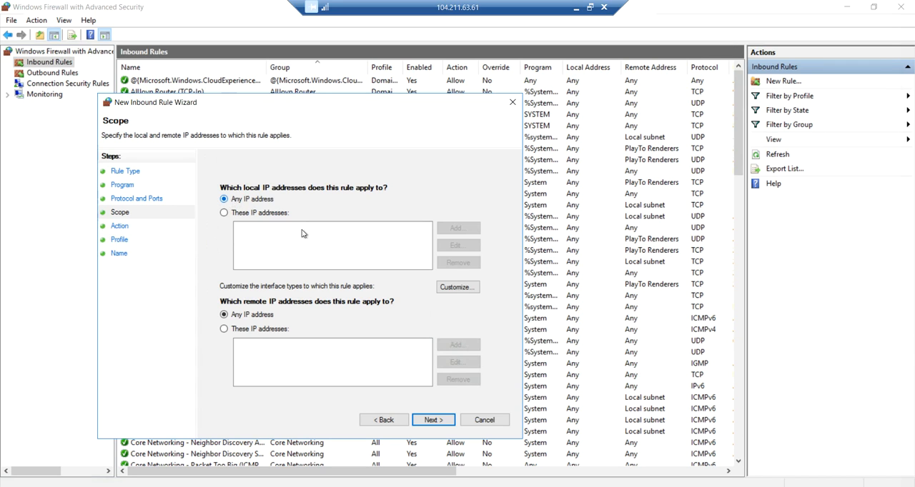
Allow the connection for any IP address on all profiles, name the rule Allow ICMP Ping and finish it
click(449, 422)
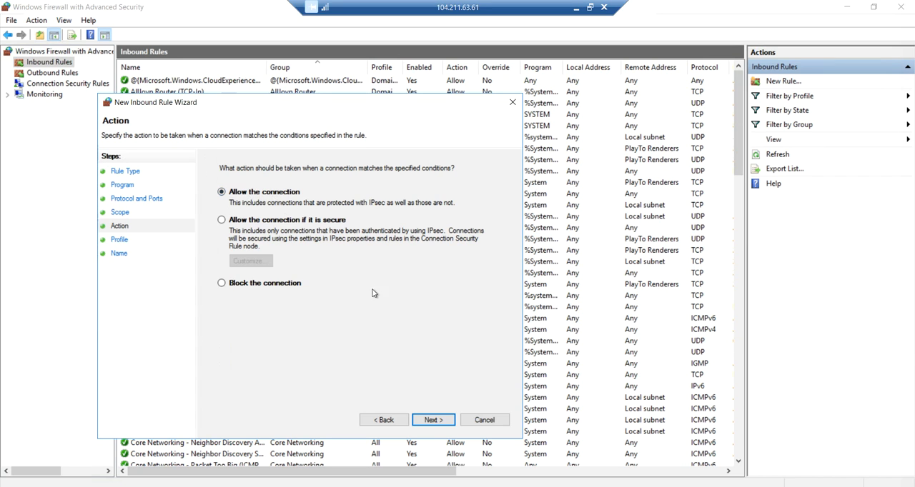
click(433, 421)
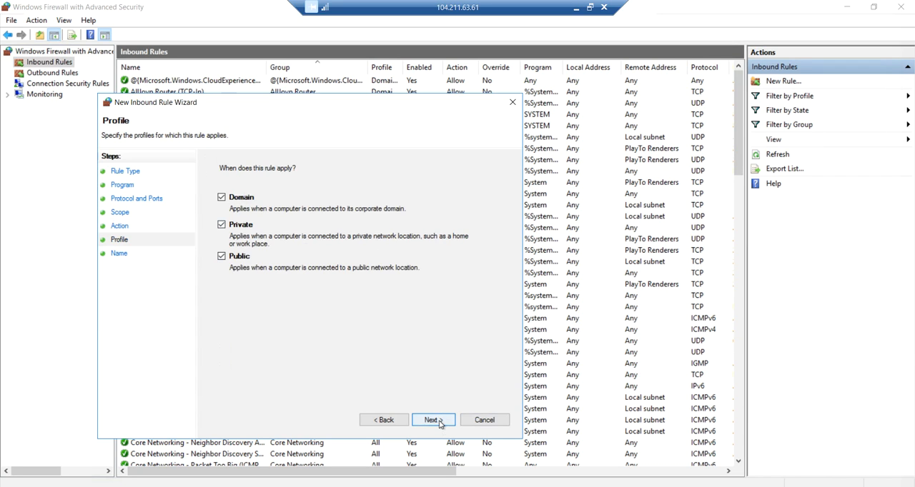
click(438, 422)
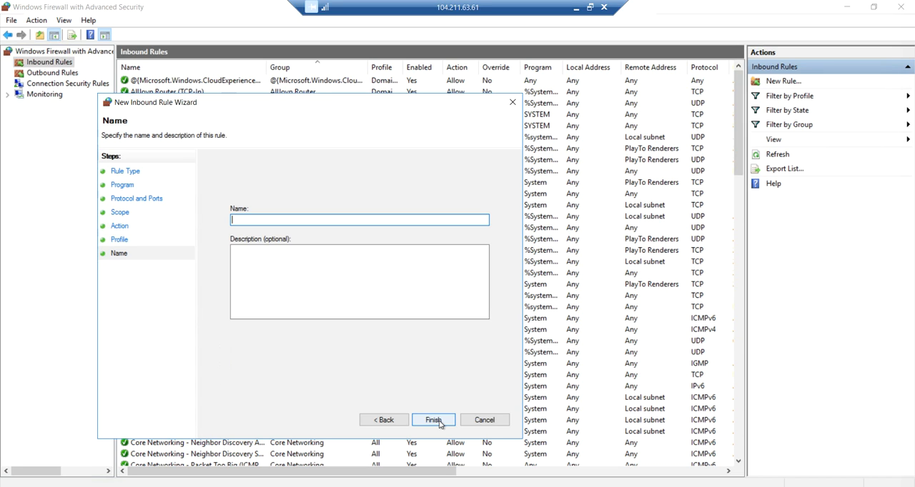
text(Allow ICMP)
text(Ping)
click(442, 421)
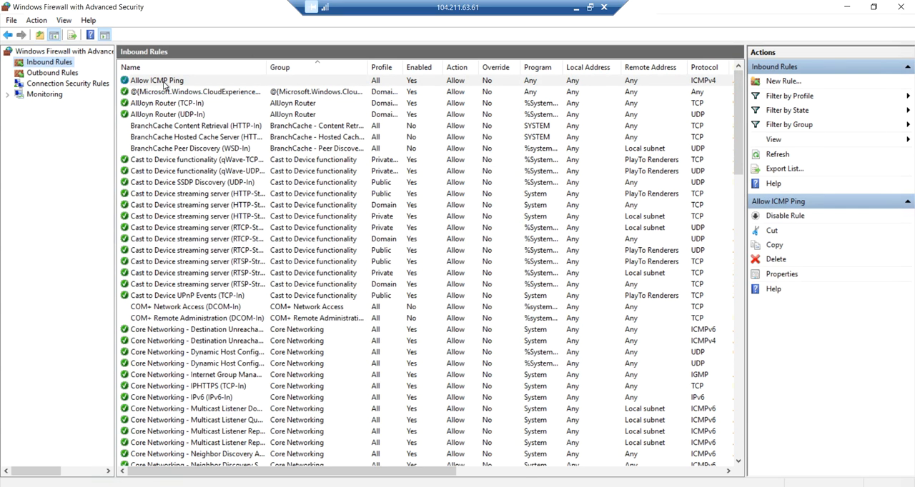
Switch to the Machine1 remote session and run ping 10.0.0.5 again in the Command Prompt
click(575, 8)
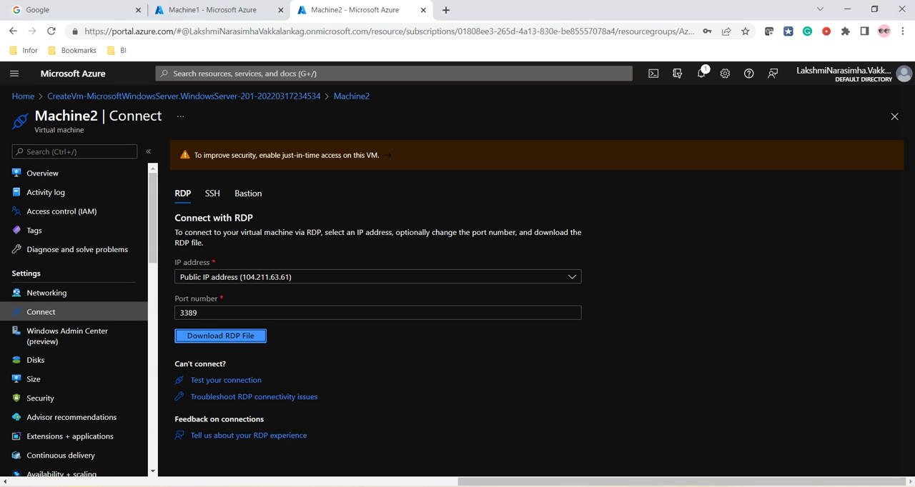
mouse_move(576, 485)
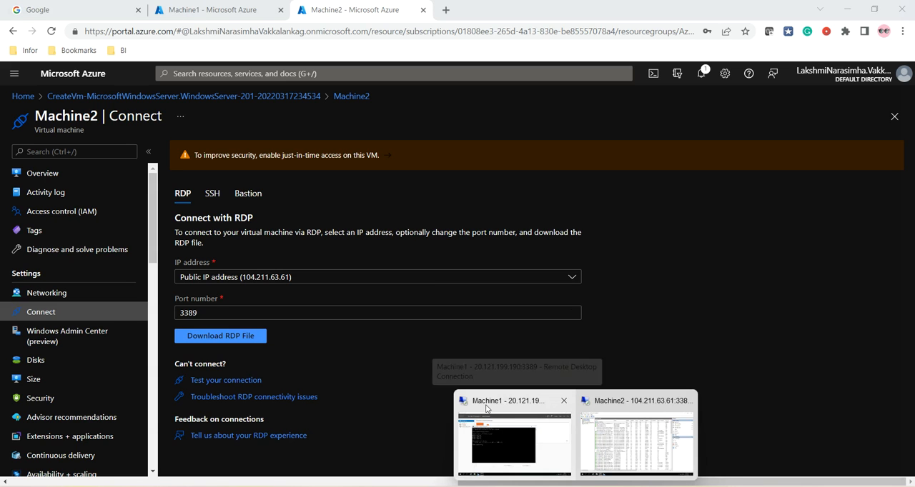
click(497, 439)
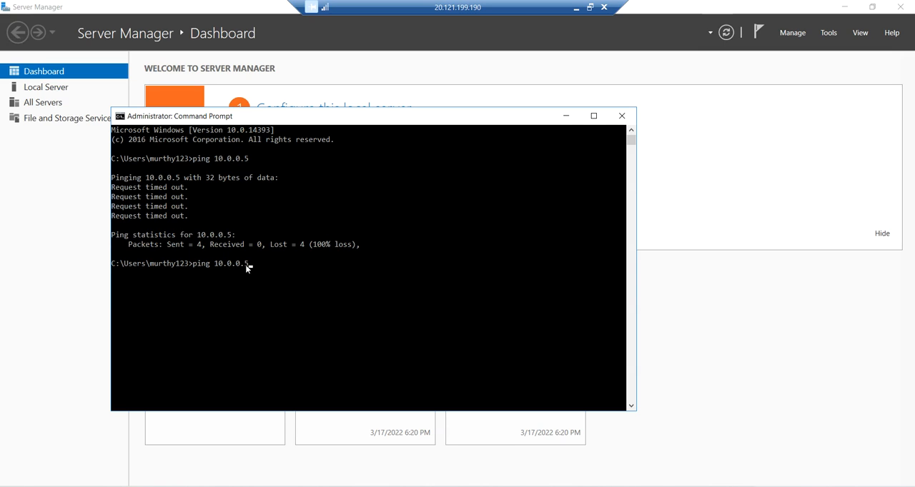
key(Return)
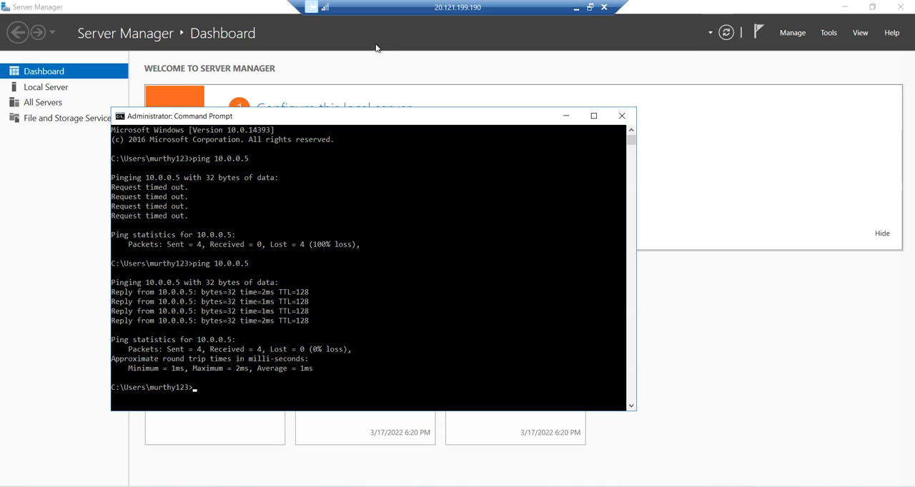
Return to the Azure portal and review the properties on Machine2's overview page
click(575, 8)
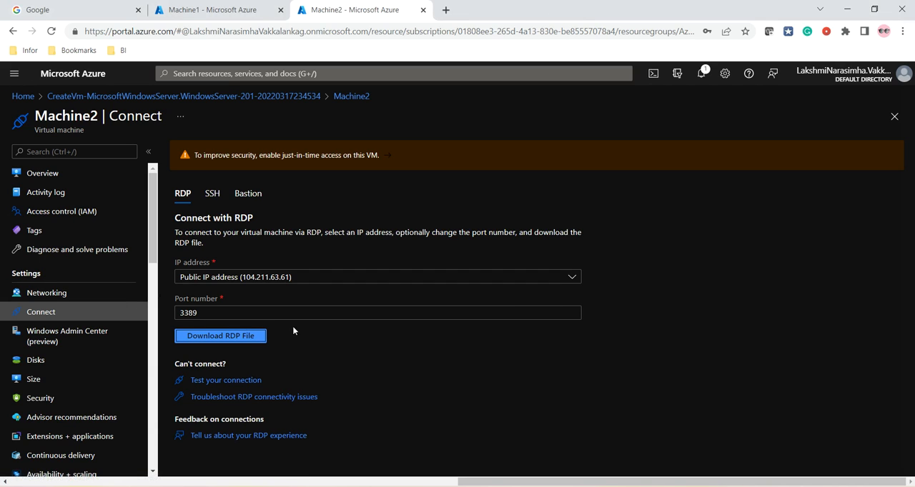
click(41, 173)
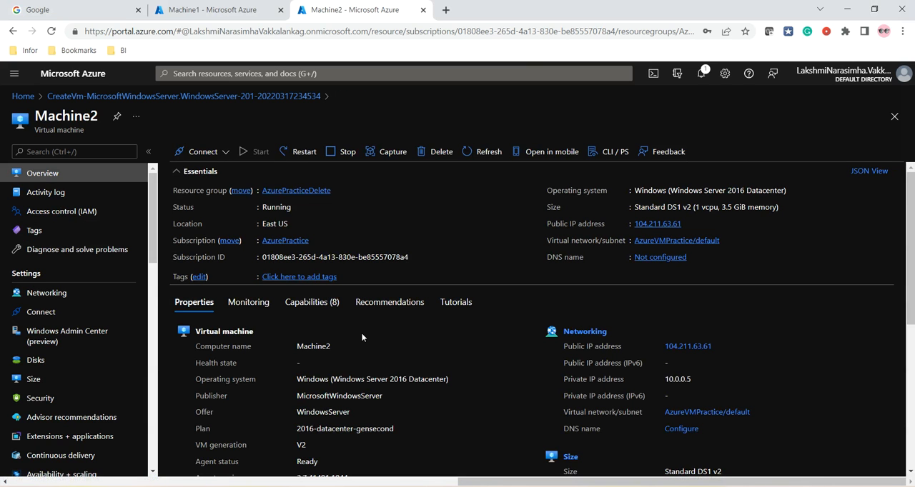
scroll(577, 340, down, 4)
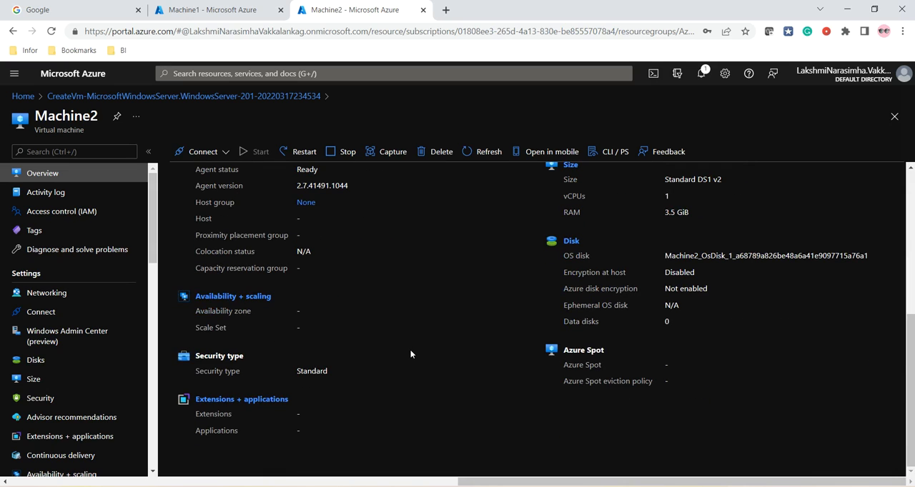
scroll(528, 366, up, 2)
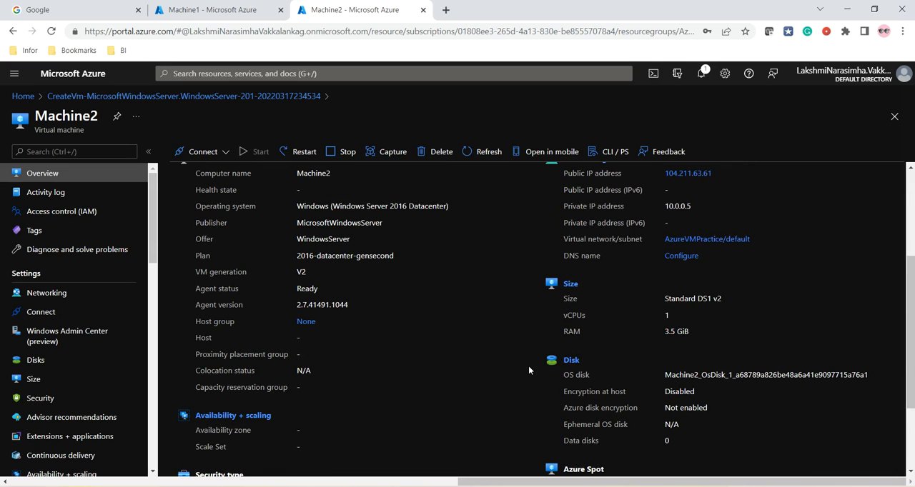
scroll(529, 366, up, 3)
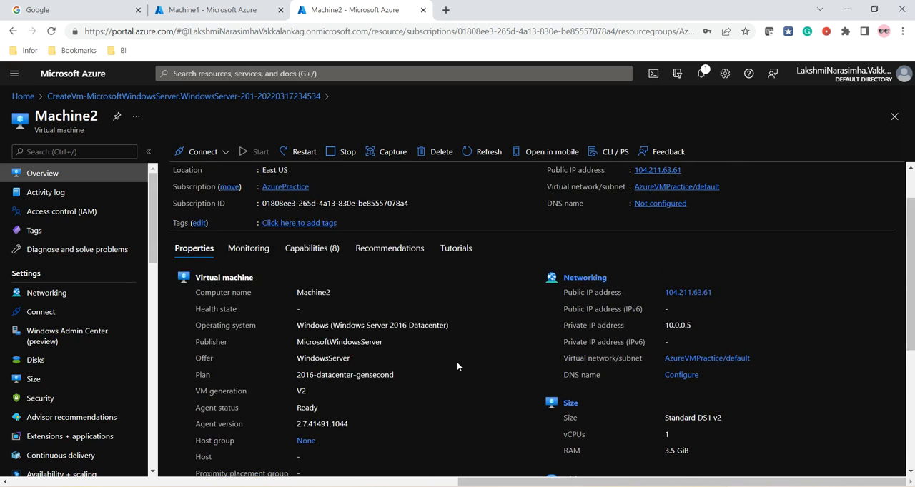
scroll(422, 357, up, 1)
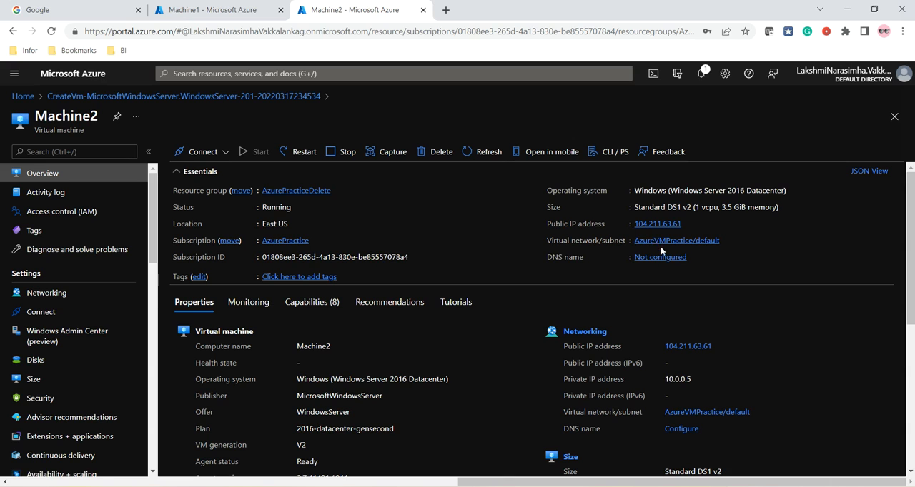
Start a new inbound port rule in Machine2's networking settings with the ICMP protocol and the Deny action
scroll(72, 262, down, 1)
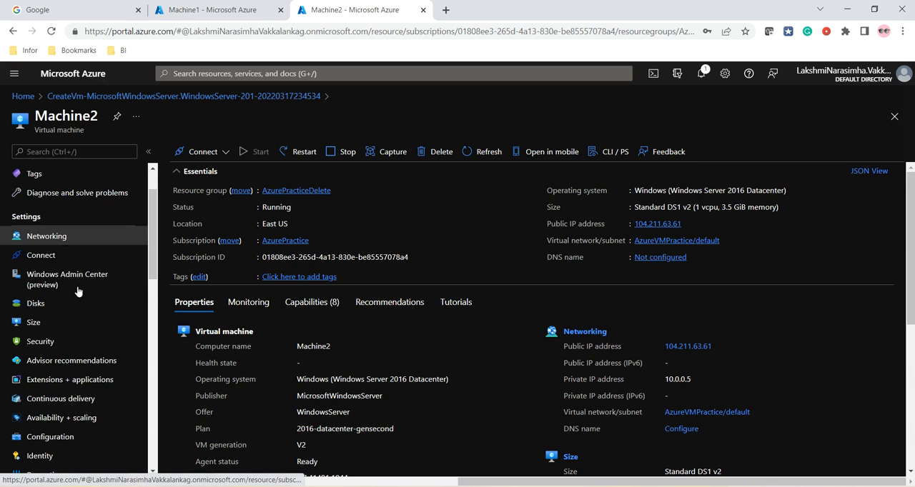
click(58, 234)
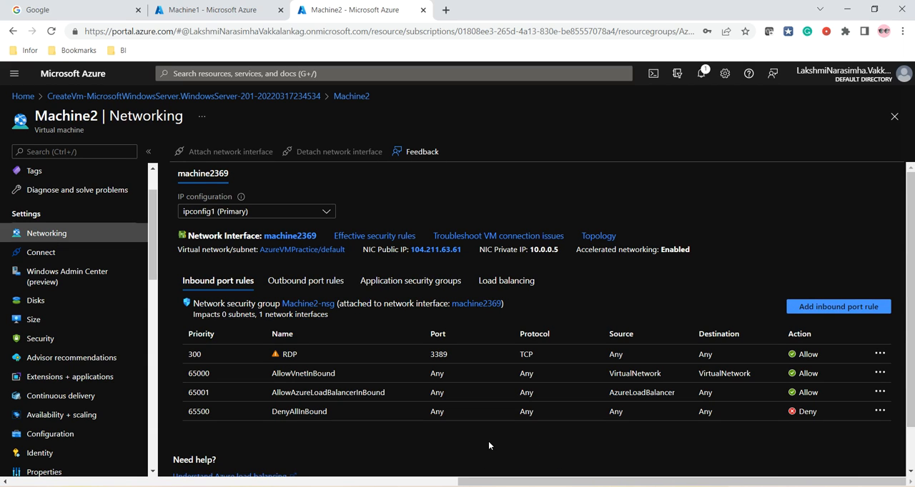
click(822, 309)
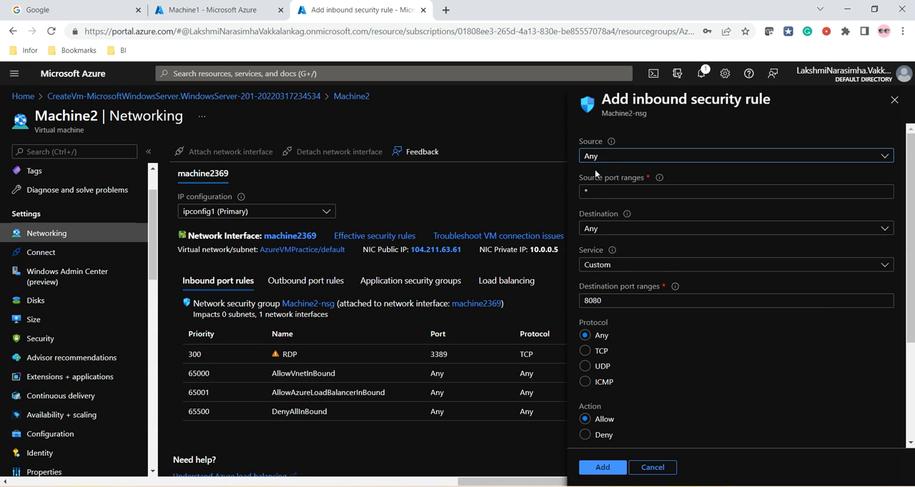
scroll(608, 205, down, 1)
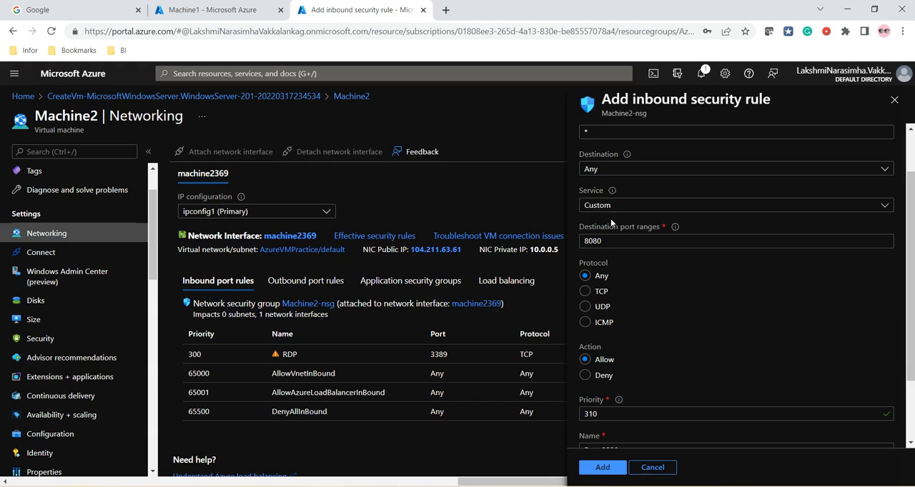
click(592, 324)
scroll(590, 321, down, 1)
click(586, 317)
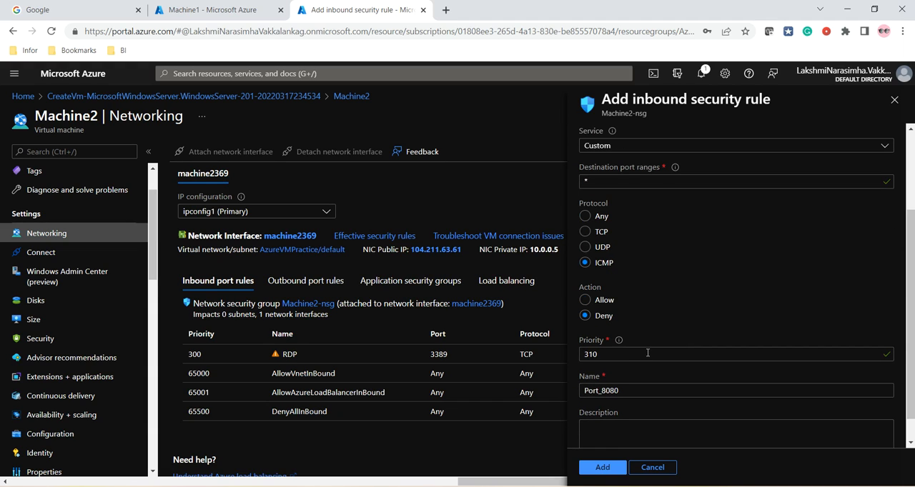
Name the inbound security rule denyicmpping, keep priority 310 and add it to Machine2-nsg
scroll(648, 353, down, 1)
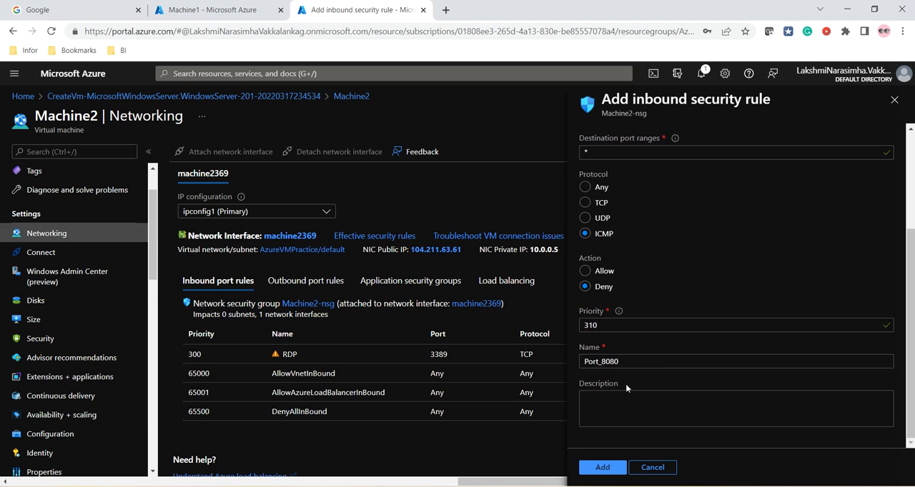
double_click(630, 364)
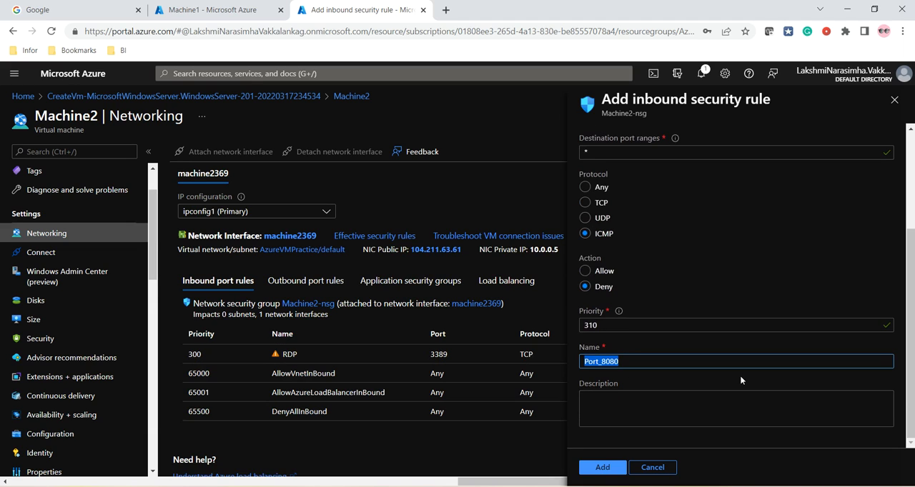
text(Deny)
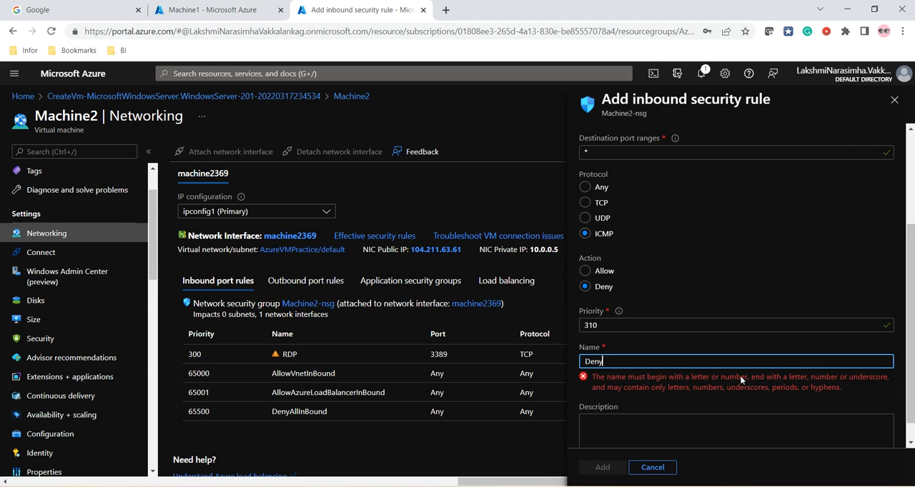
key(BackSpace)
key(BackSpace)
key(BackSpace)
key(BackSpace)
text(deny)
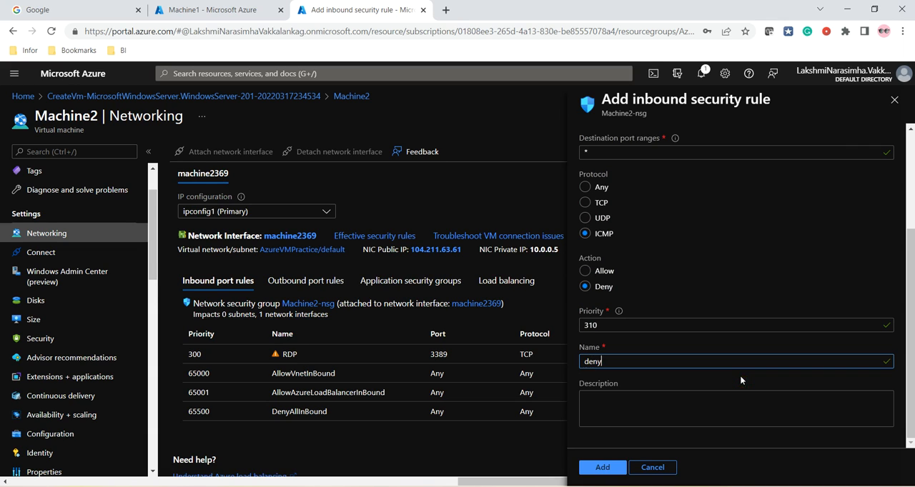
text(icmpping)
click(600, 470)
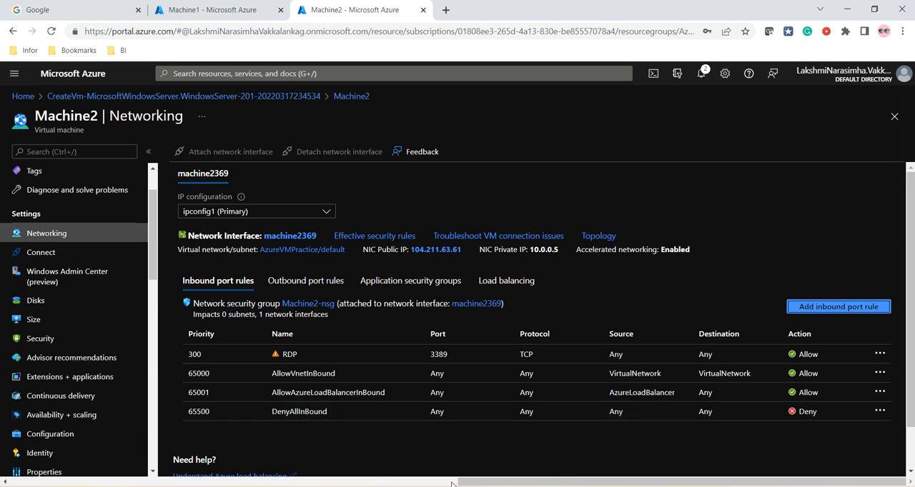
Go back to the Machine1 remote session and repeat ping 10.0.0.5 to test the deny rule
mouse_move(575, 486)
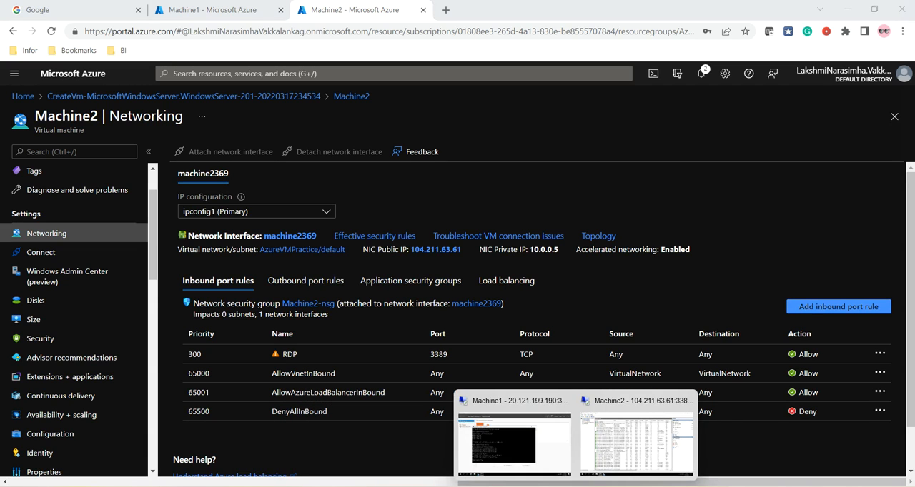
click(518, 445)
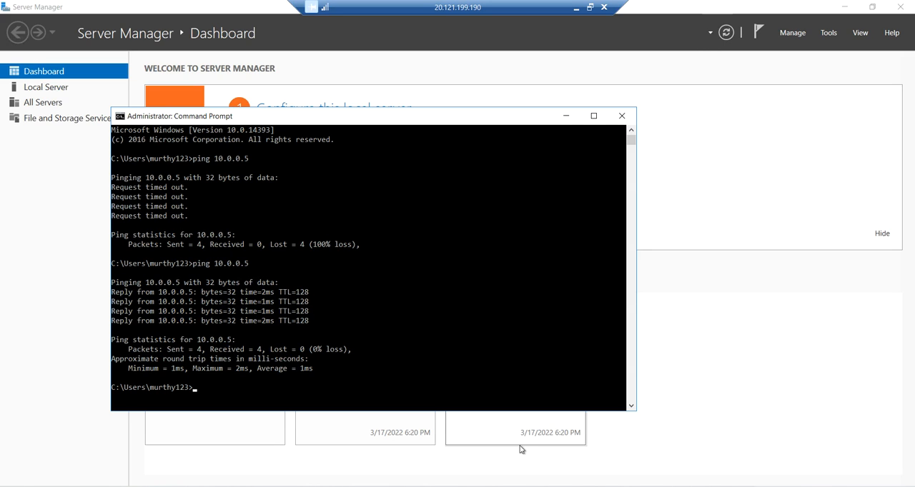
key(Up)
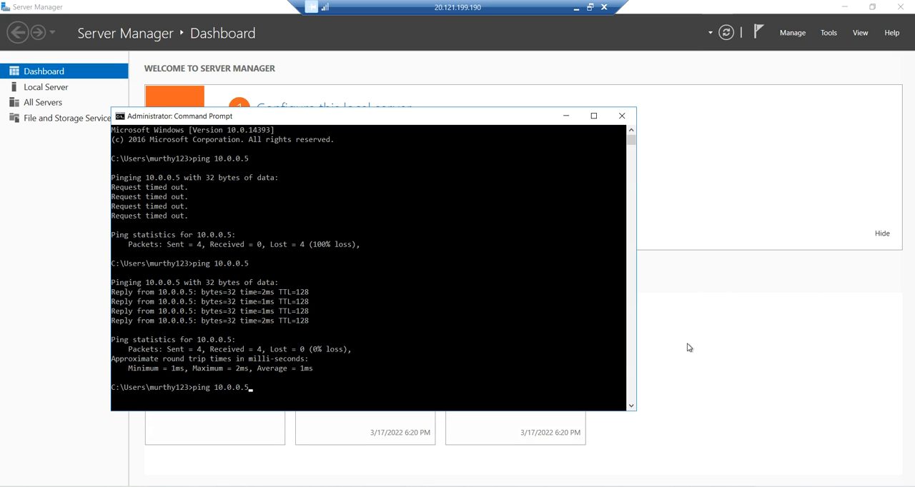
key(Return)
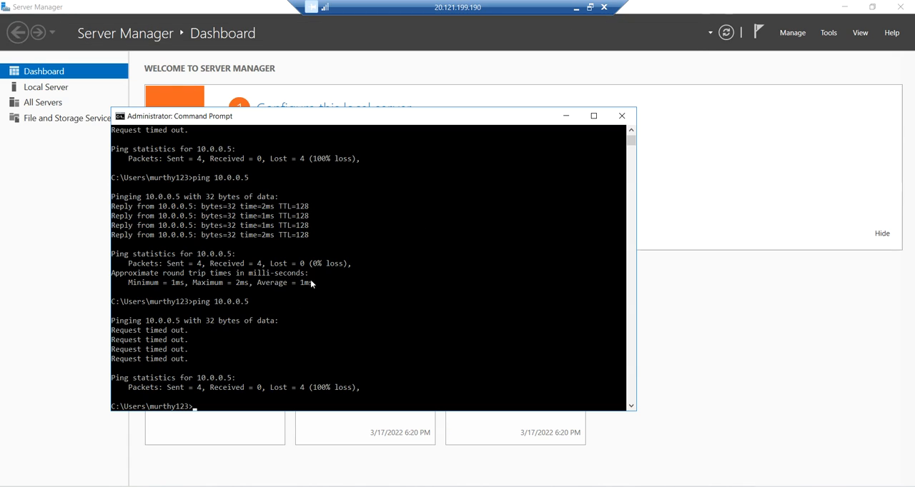
Return to the Azure portal and review Machine2's list of inbound port rules
click(576, 13)
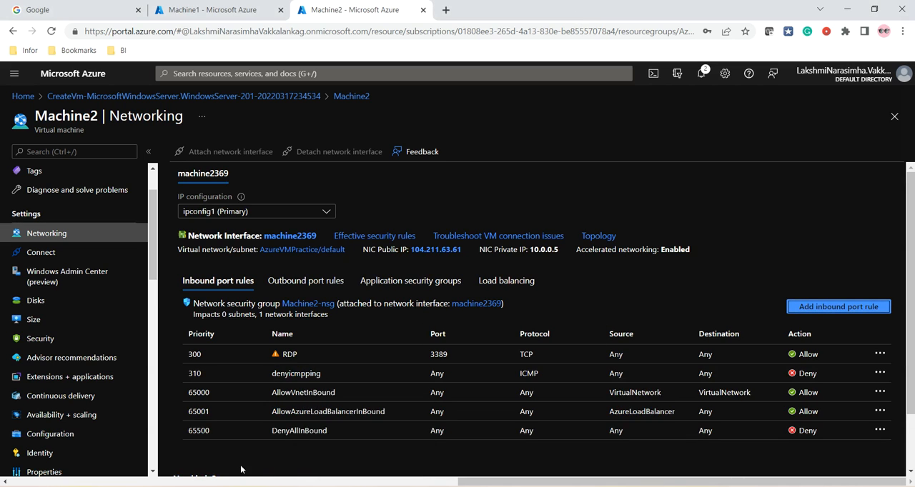
scroll(372, 390, down, 1)
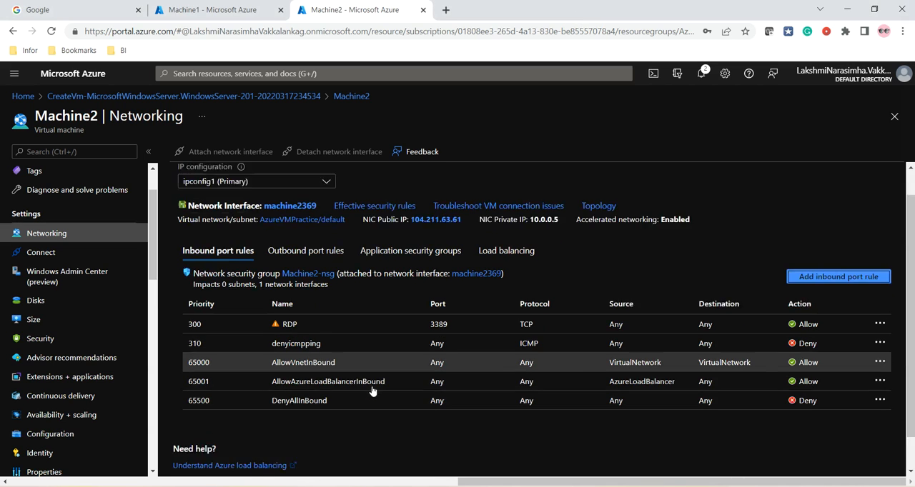
scroll(306, 344, up, 1)
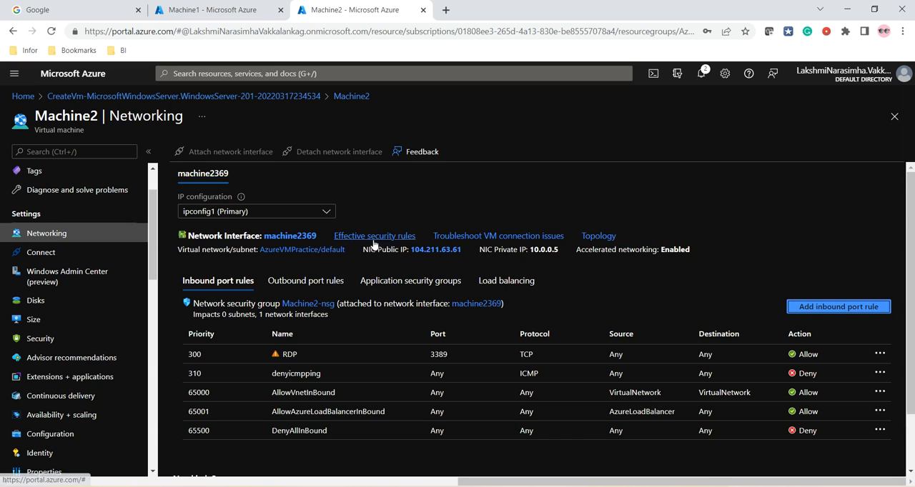
Delete the denyicmpping inbound rule from Machine2-nsg and check the portal notifications for the deletion
scroll(366, 271, down, 1)
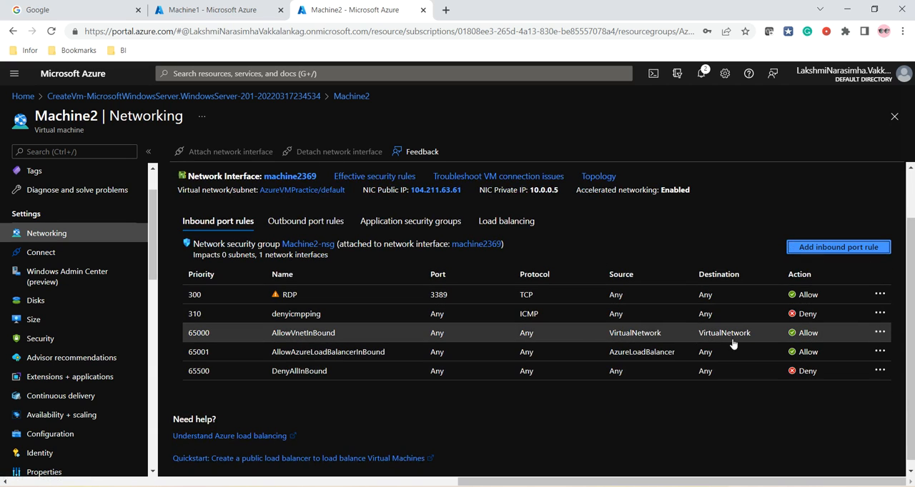
click(286, 320)
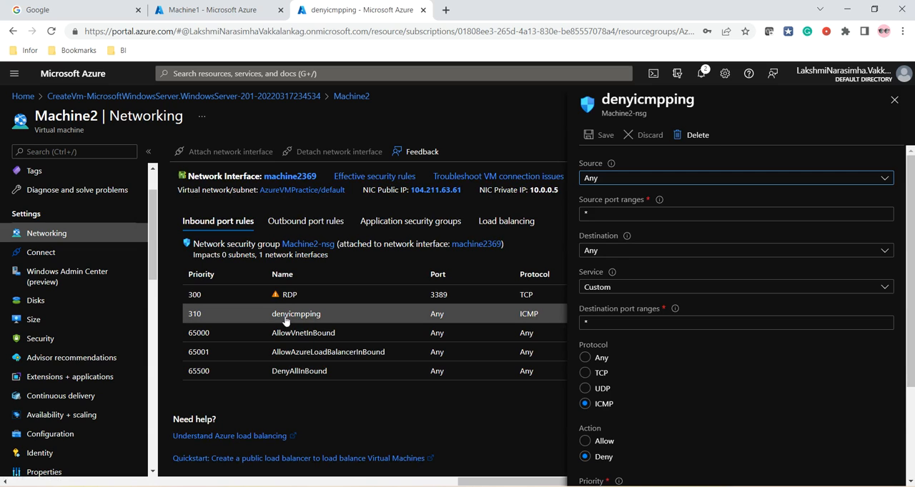
click(695, 136)
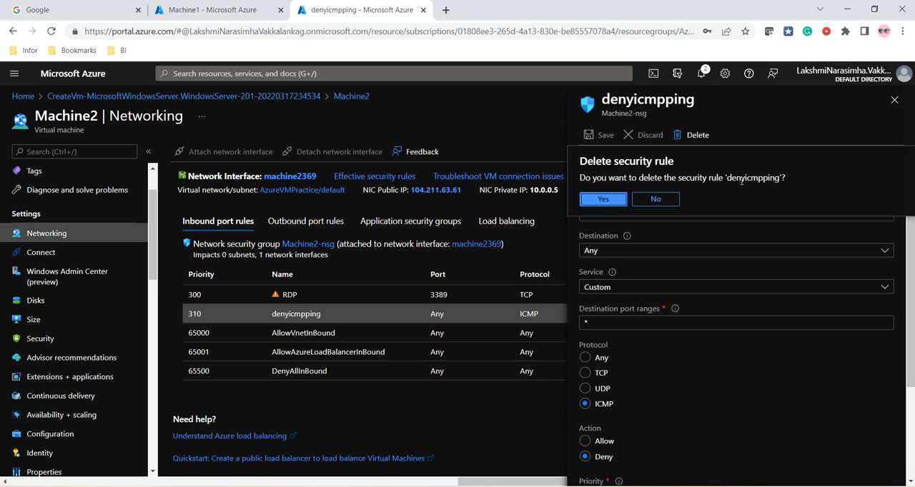
click(604, 199)
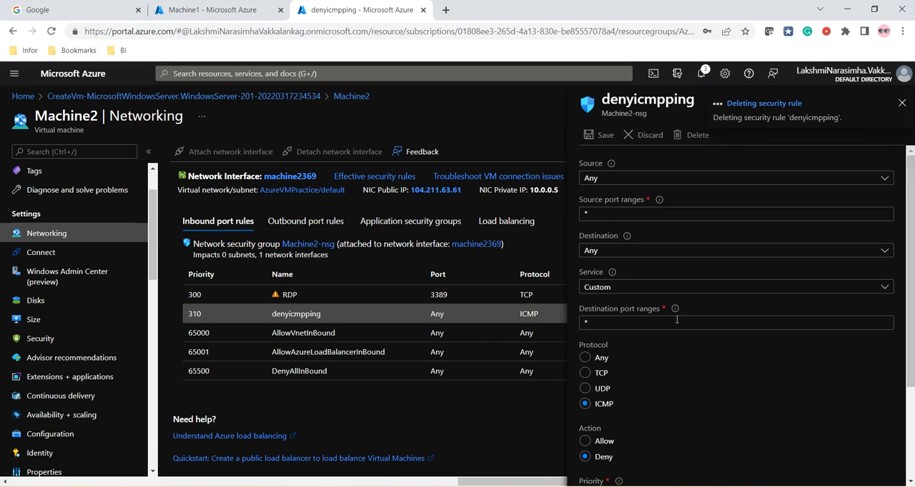
click(713, 102)
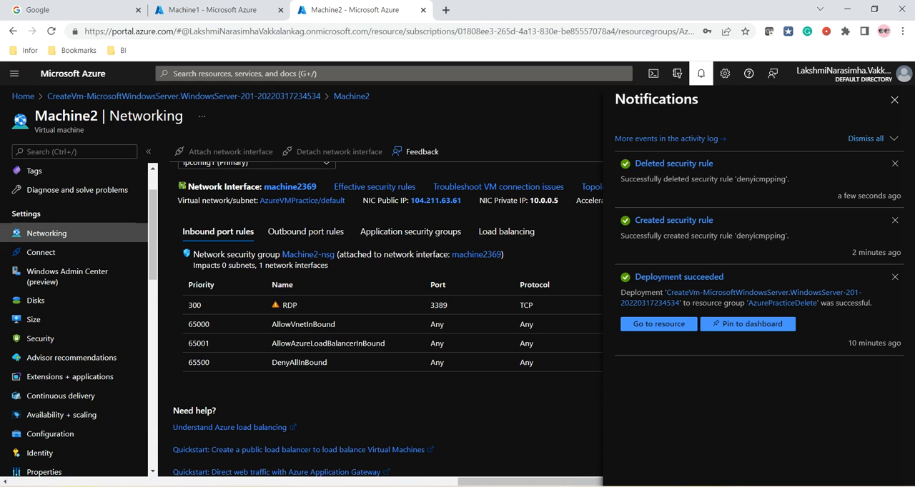
Switch to the Machine1 remote session, clear the Command Prompt with cls and run ping 10.0.0.5
click(575, 486)
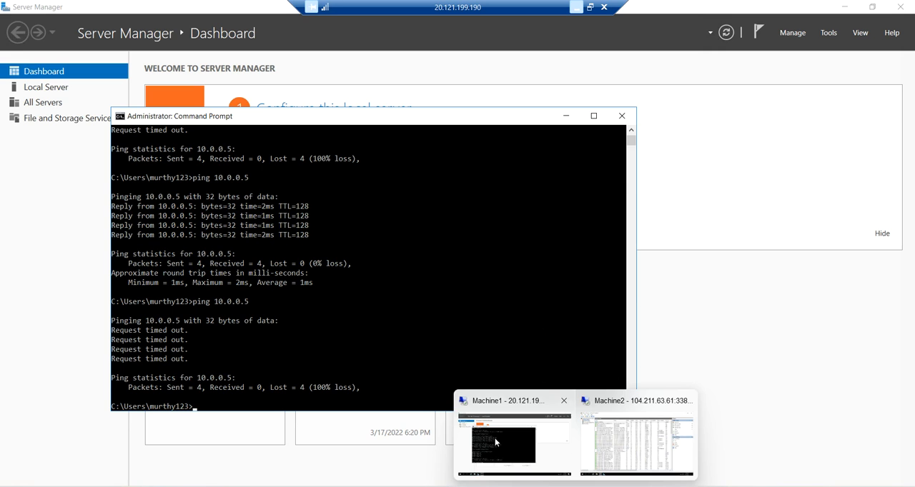
click(494, 438)
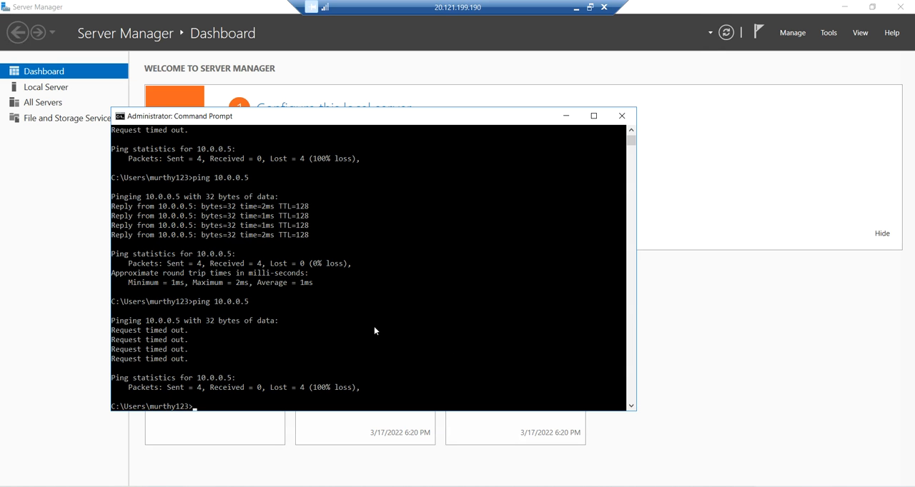
text(cls)
key(Return)
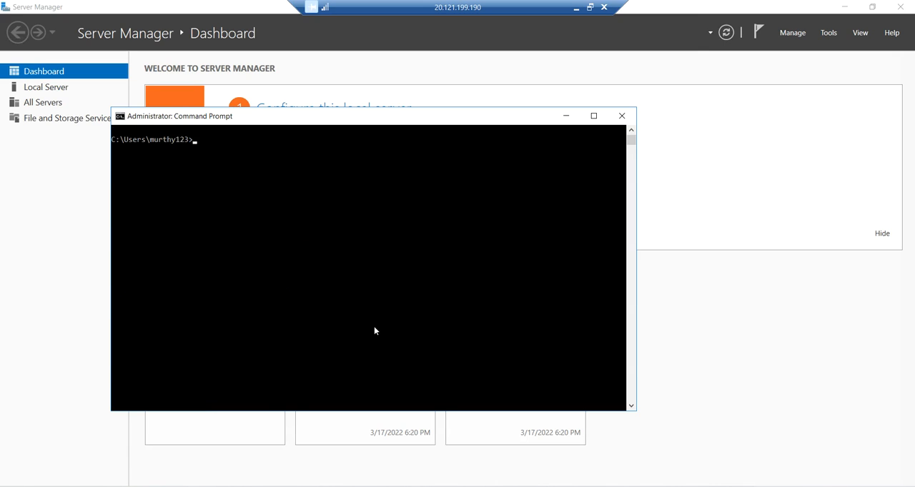
text(cls)
key(Up)
key(Return)
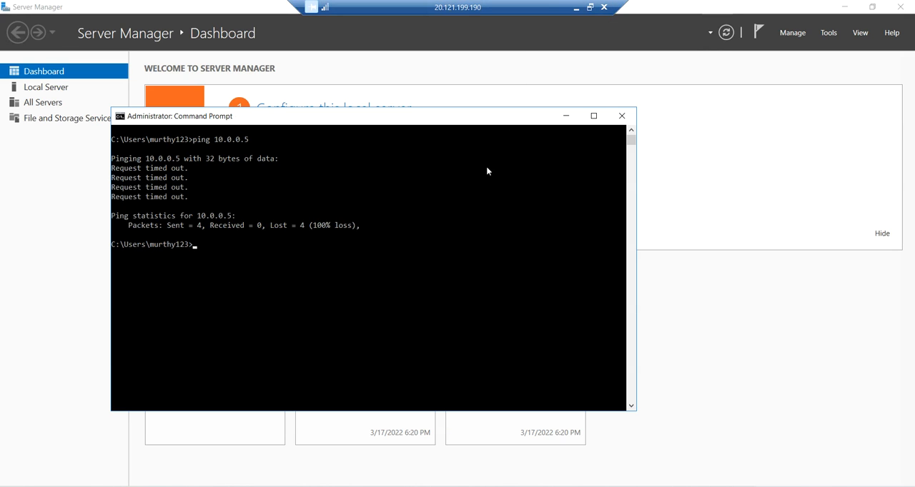
Return to the Azure portal, reload Machine2's networking page and review its inbound port rules
click(577, 8)
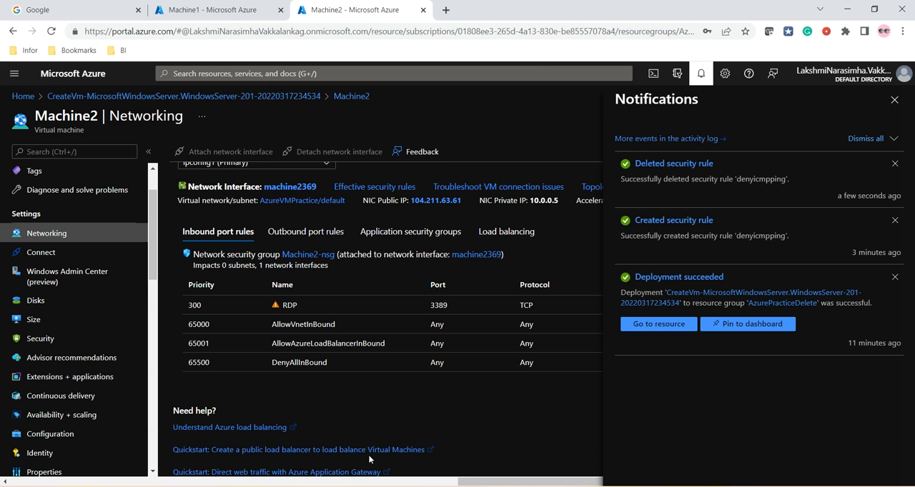
click(52, 31)
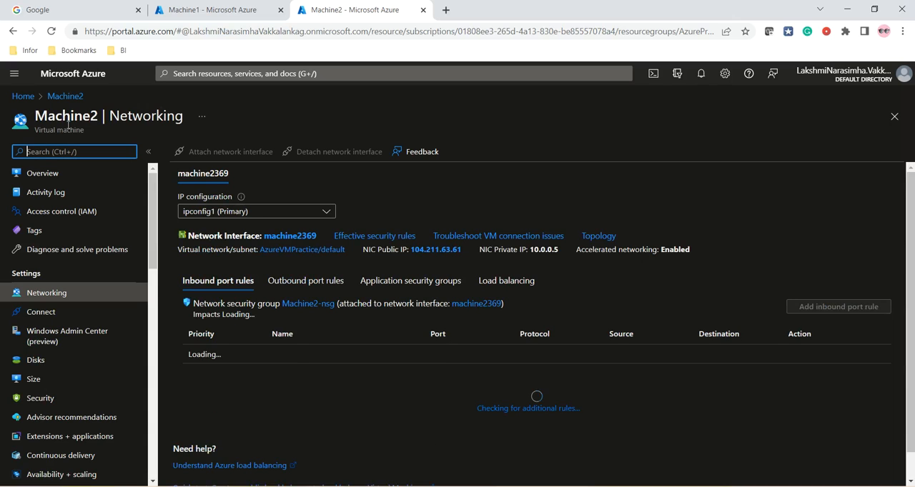
scroll(448, 253, down, 2)
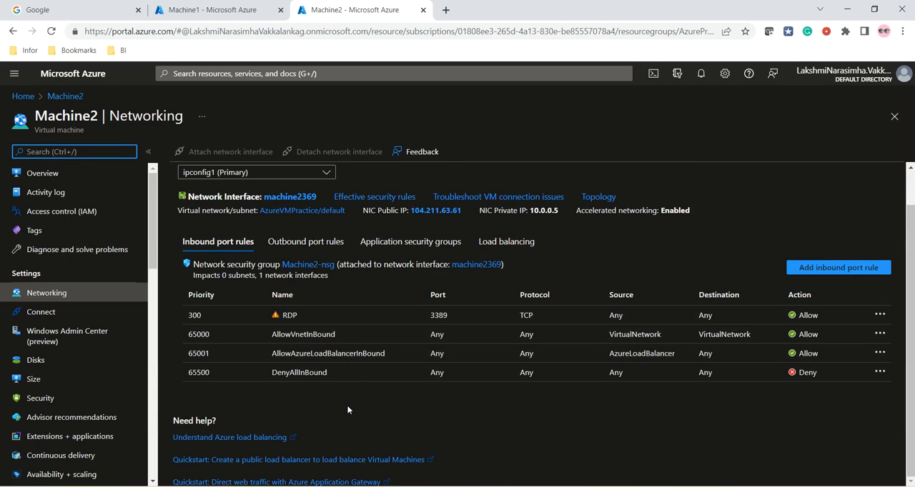
Go back to the Machine1 remote session and run ping 10.0.0.5 once more with the deny rule removed
click(576, 486)
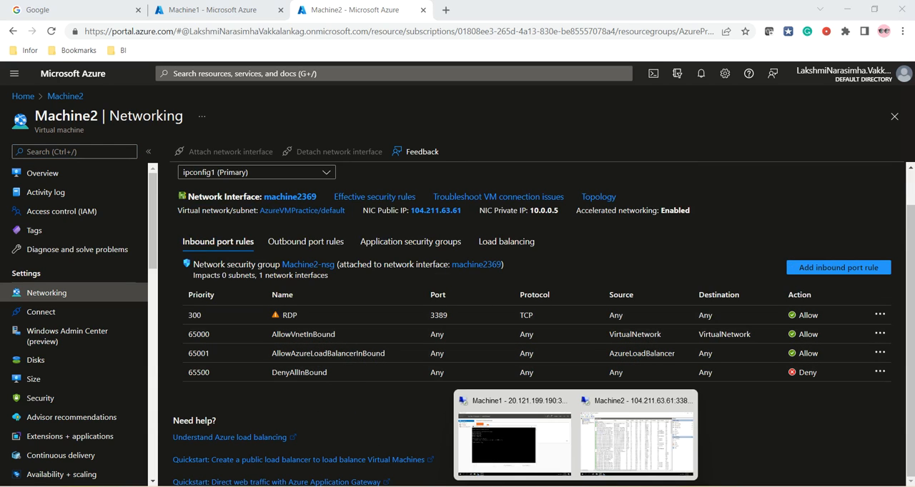
click(500, 452)
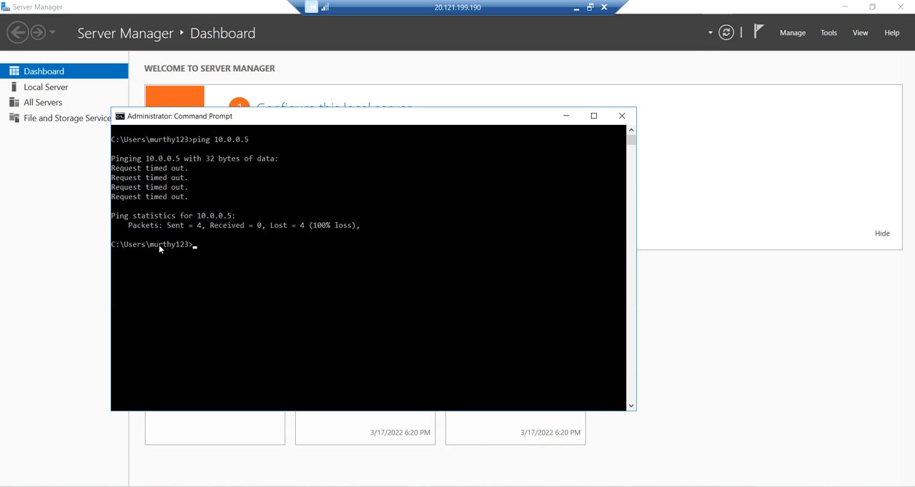
key(Up)
key(Return)
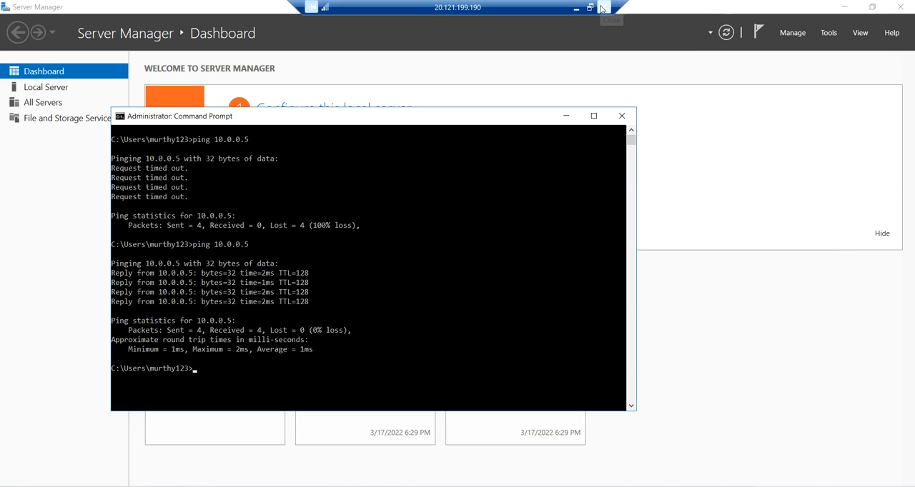
Disconnect the remote desktop sessions of Machine1 and Machine2
click(601, 9)
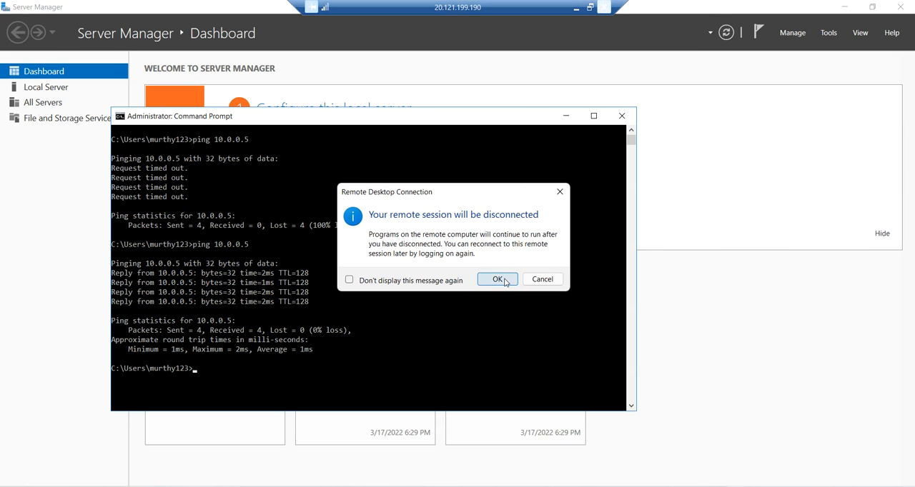
click(506, 279)
click(575, 436)
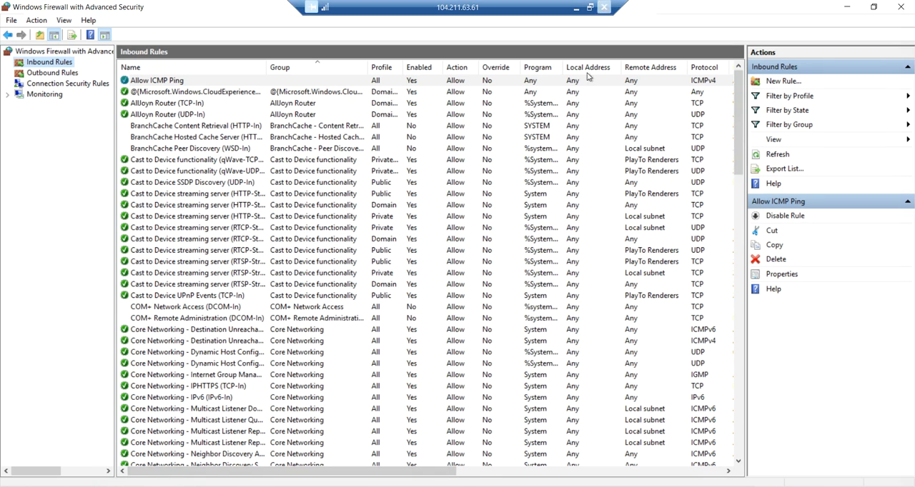
click(604, 7)
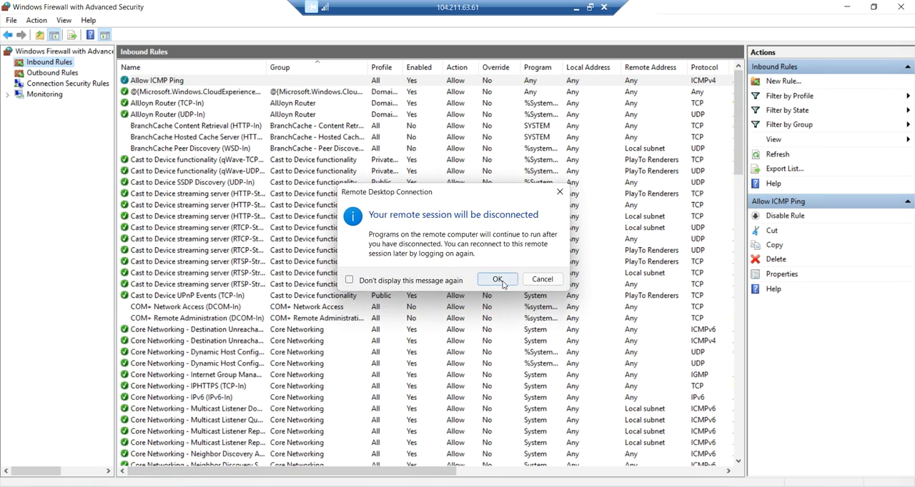
click(502, 280)
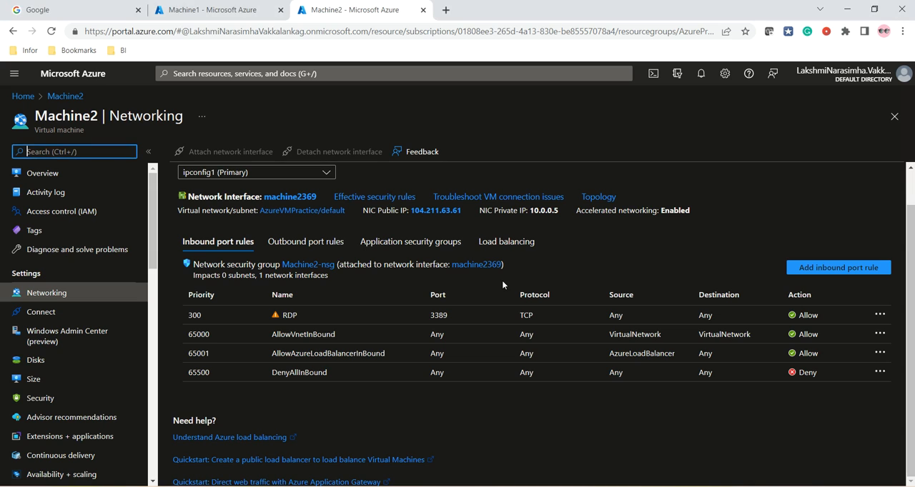
Open the AzurePracticeDelete resource group from the Azure portal's list of resource groups
click(26, 94)
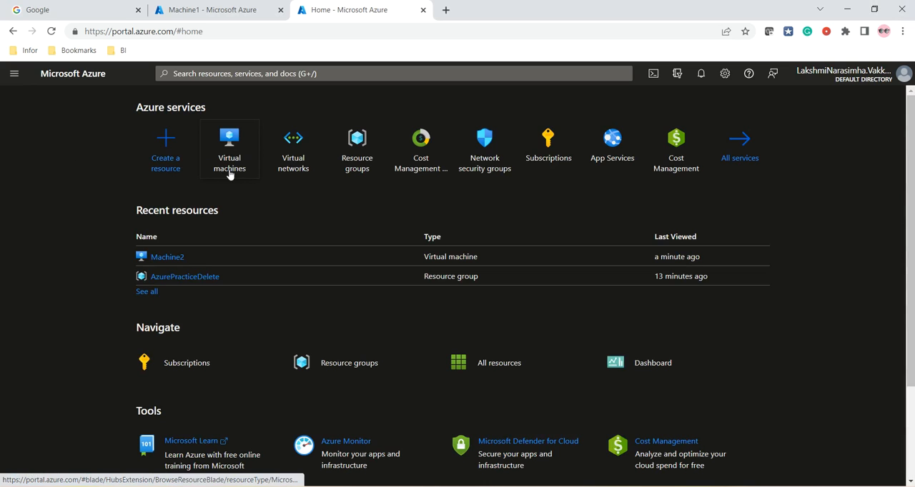
click(357, 161)
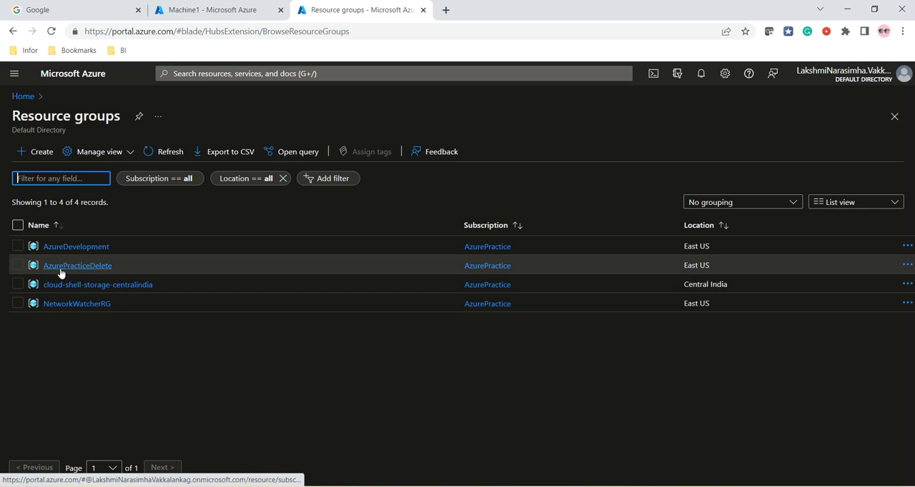
click(18, 269)
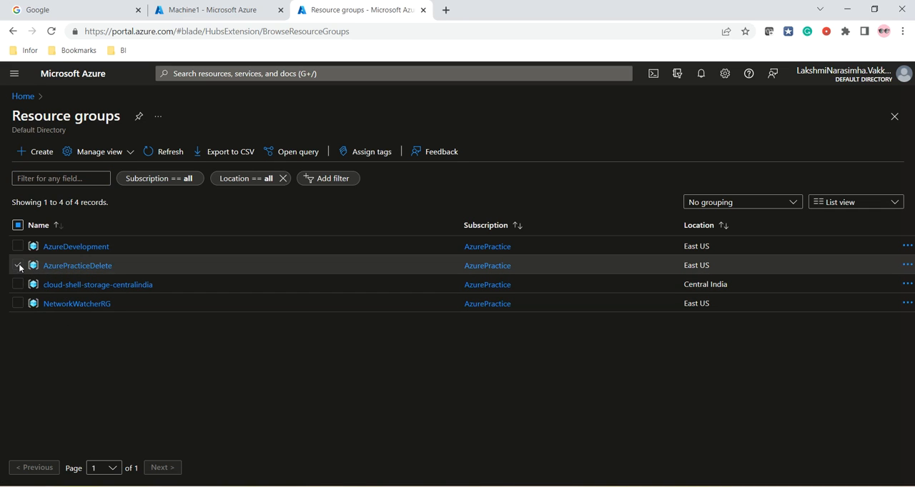
click(61, 265)
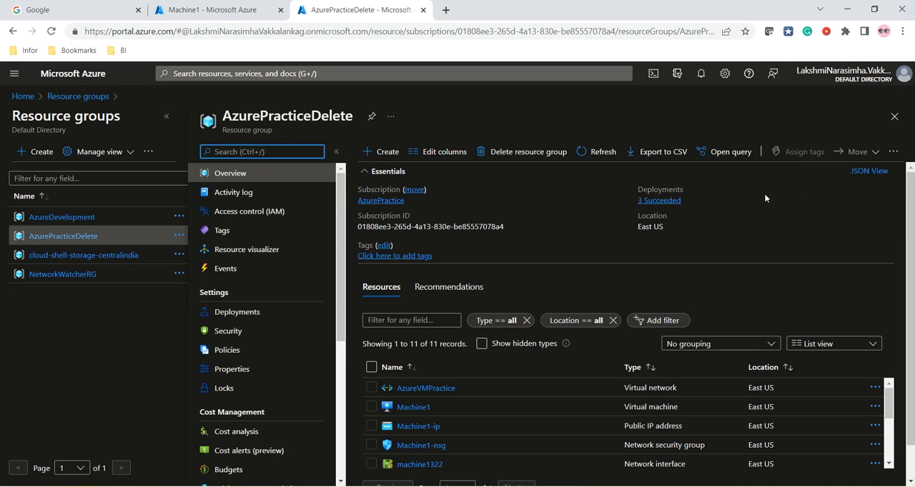
Start deleting the AzurePracticeDelete resource group and review the list of affected resources
click(510, 153)
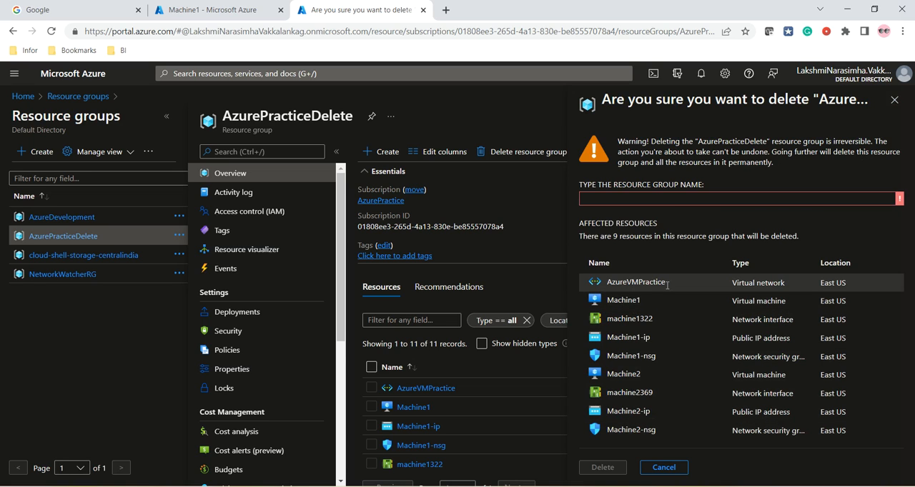
drag(734, 301, 798, 303)
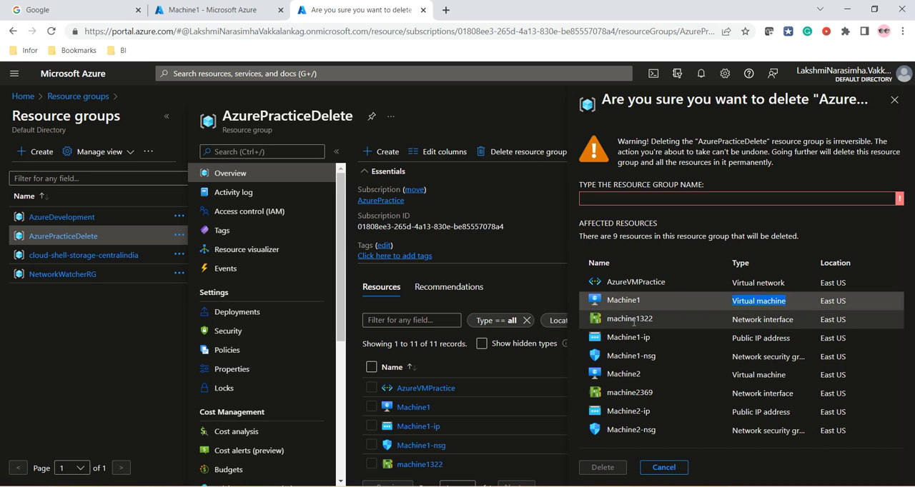
drag(608, 320, 660, 324)
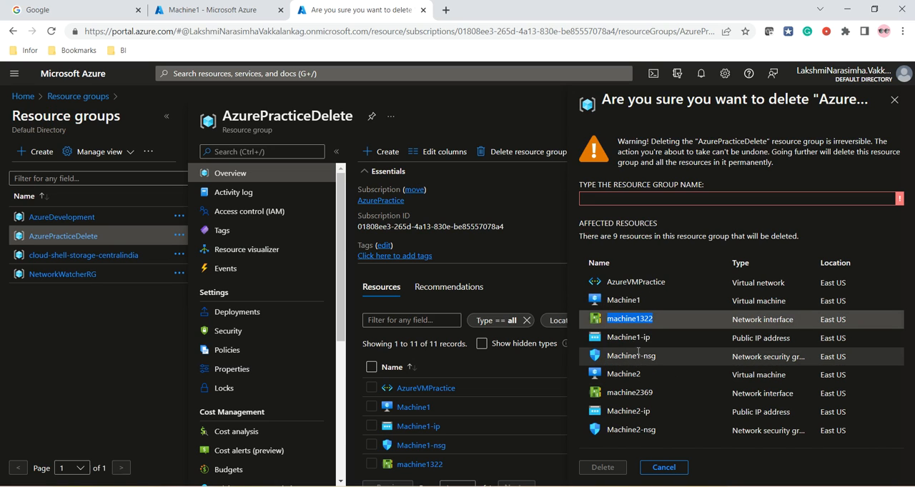
triple_click(729, 342)
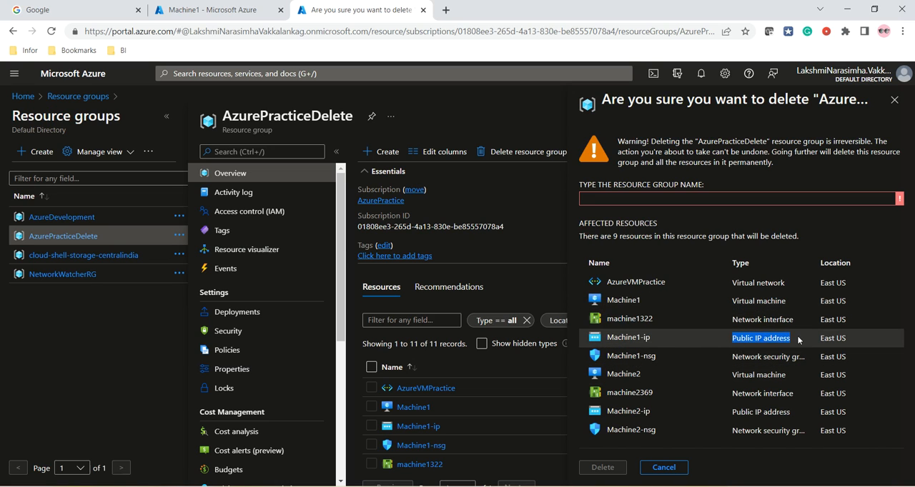
drag(730, 356, 777, 377)
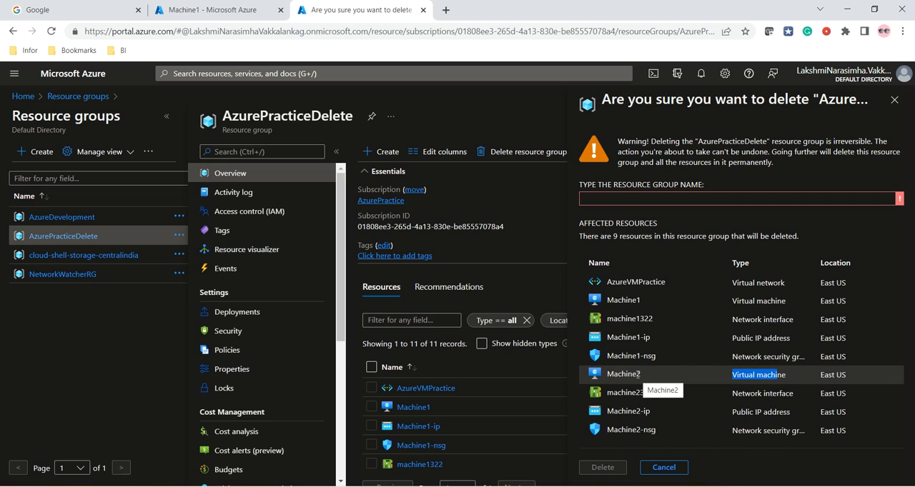
Confirm the deletion by entering the group name AzurePracticeDelete, delete the group and check its progress in the notifications
double_click(299, 120)
key(ctrl+c)
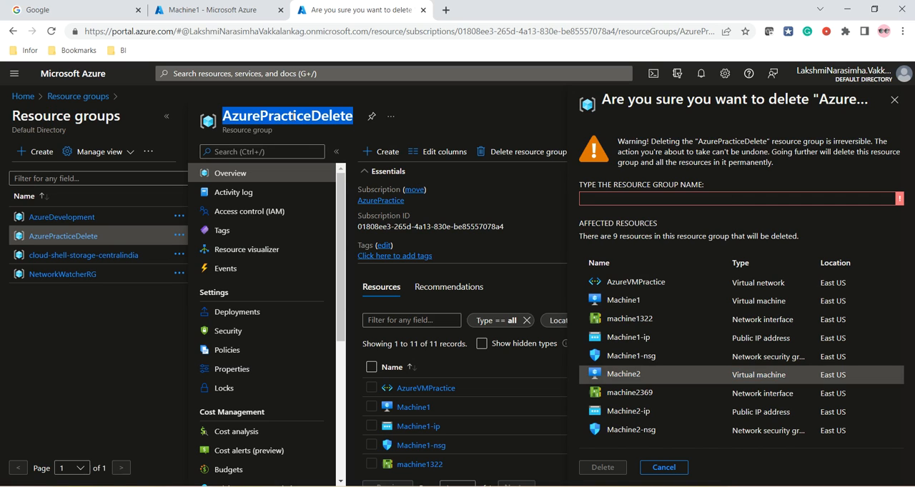
click(587, 198)
key(ctrl+v)
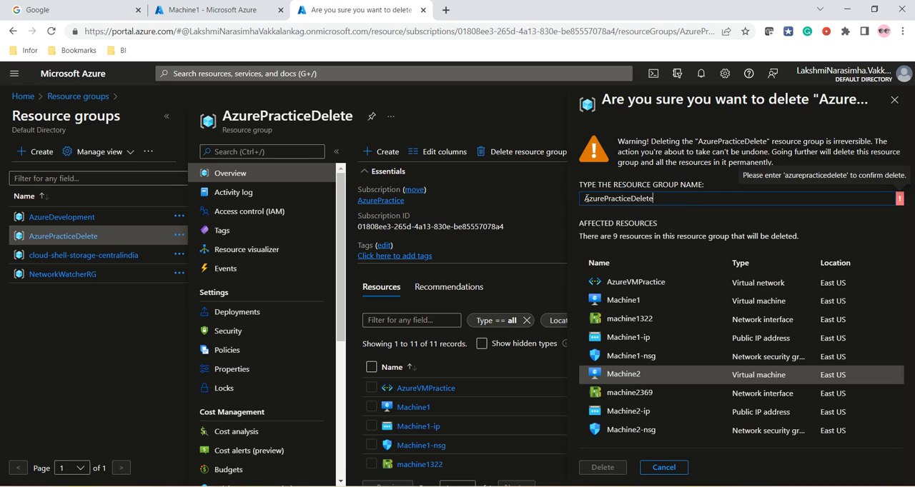
click(594, 472)
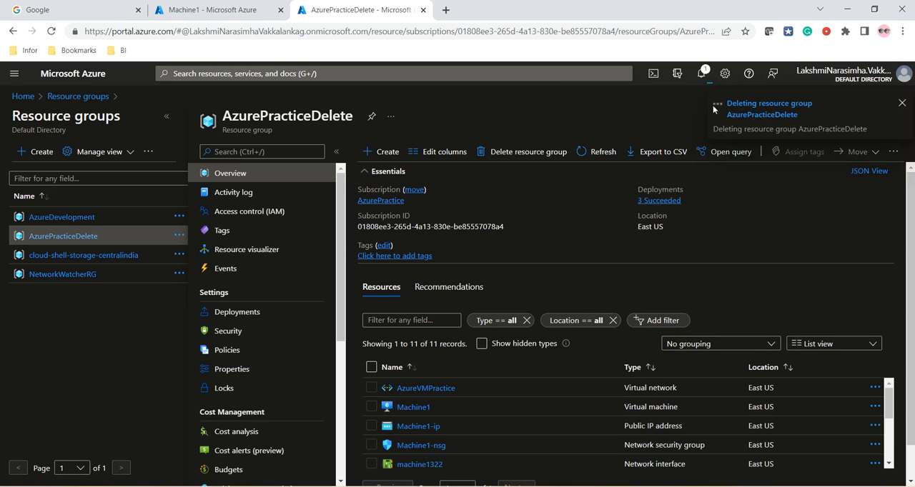
click(702, 74)
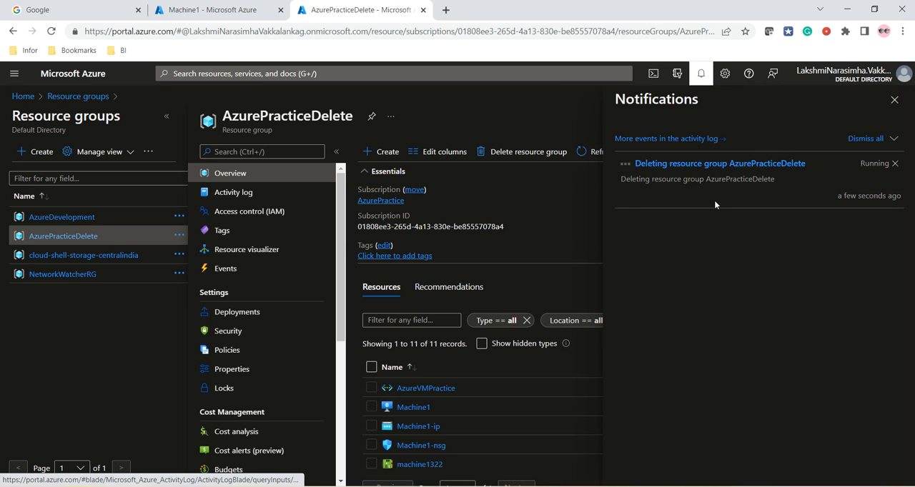